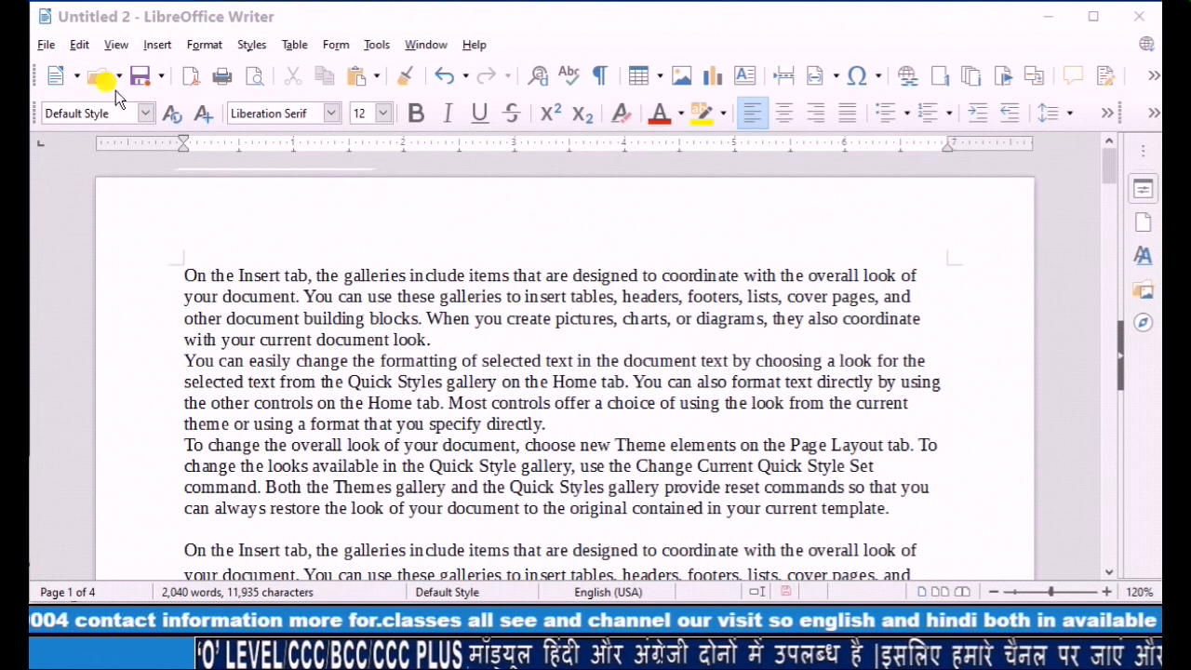
Step: Create a new blank text document and close it again without adding content
click(56, 81)
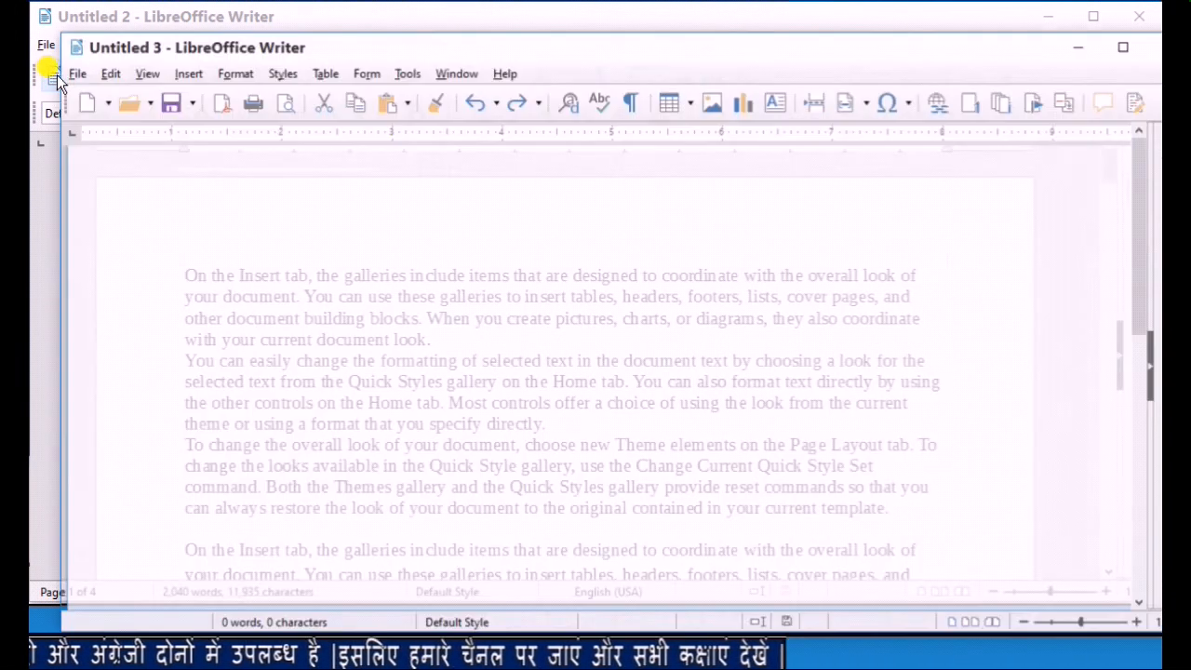
drag(625, 50, 602, 27)
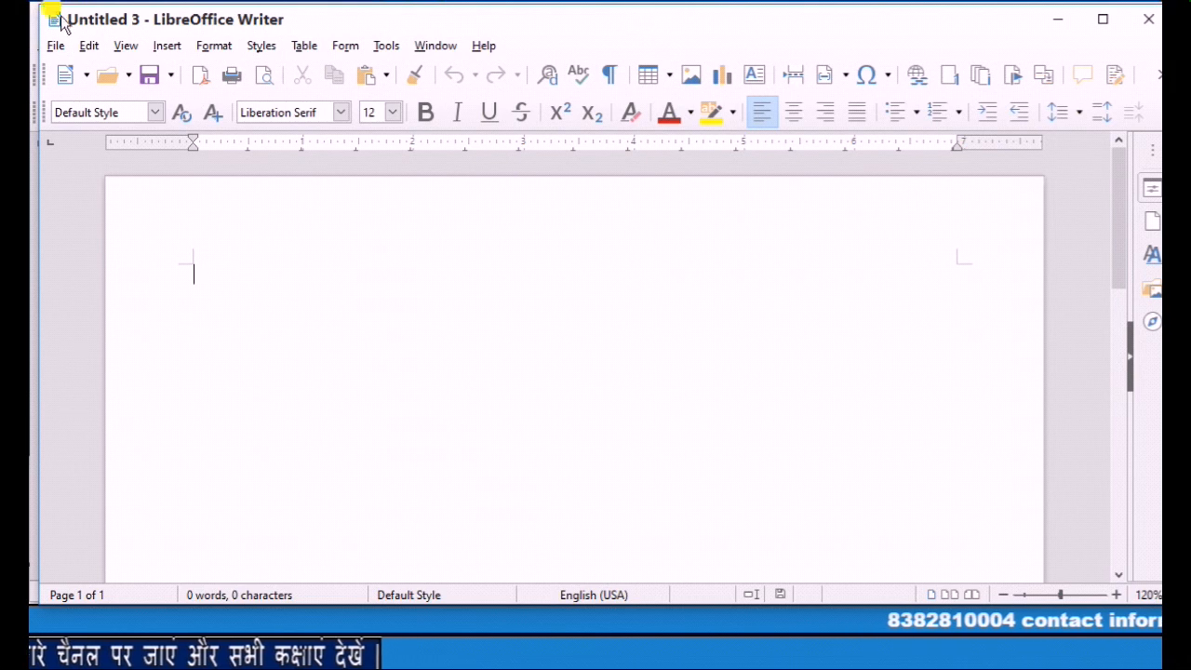
click(1137, 21)
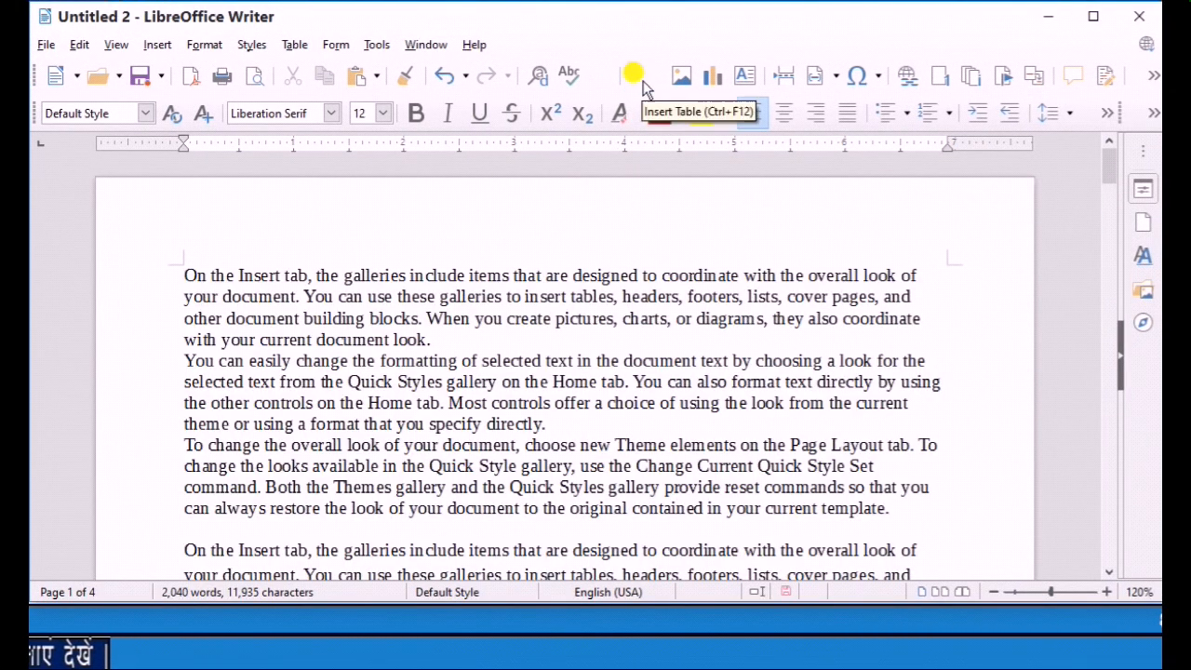
Step: Save the document in the Documents folder as an ODF text document named test
click(137, 76)
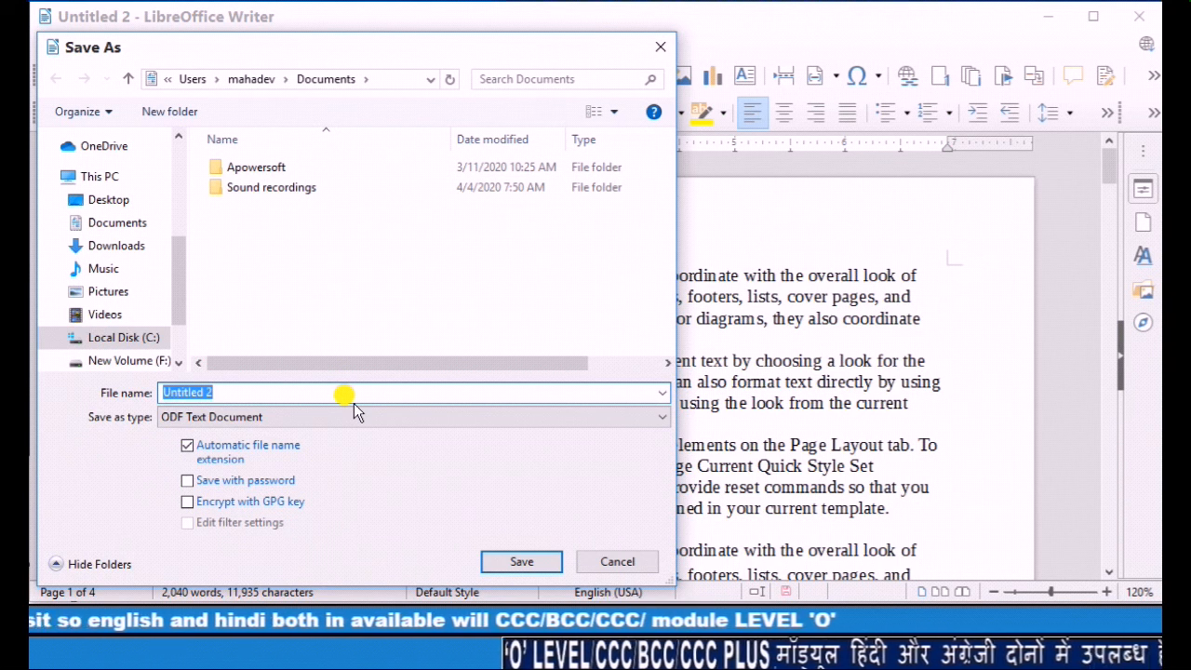
text(test)
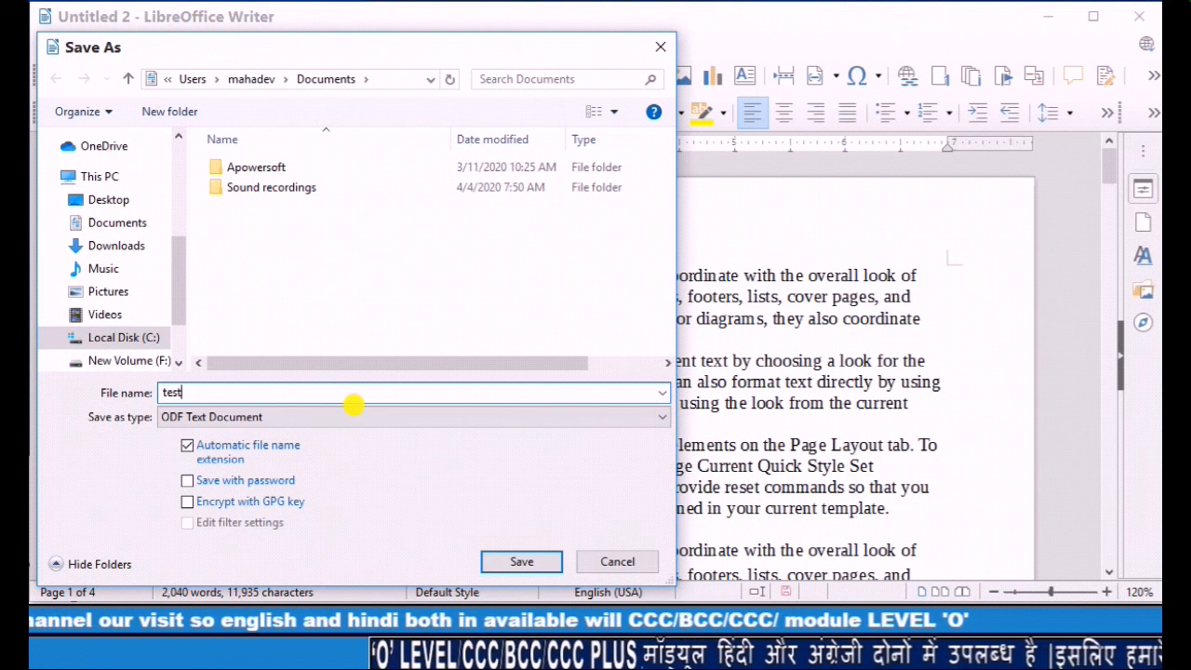
key(Return)
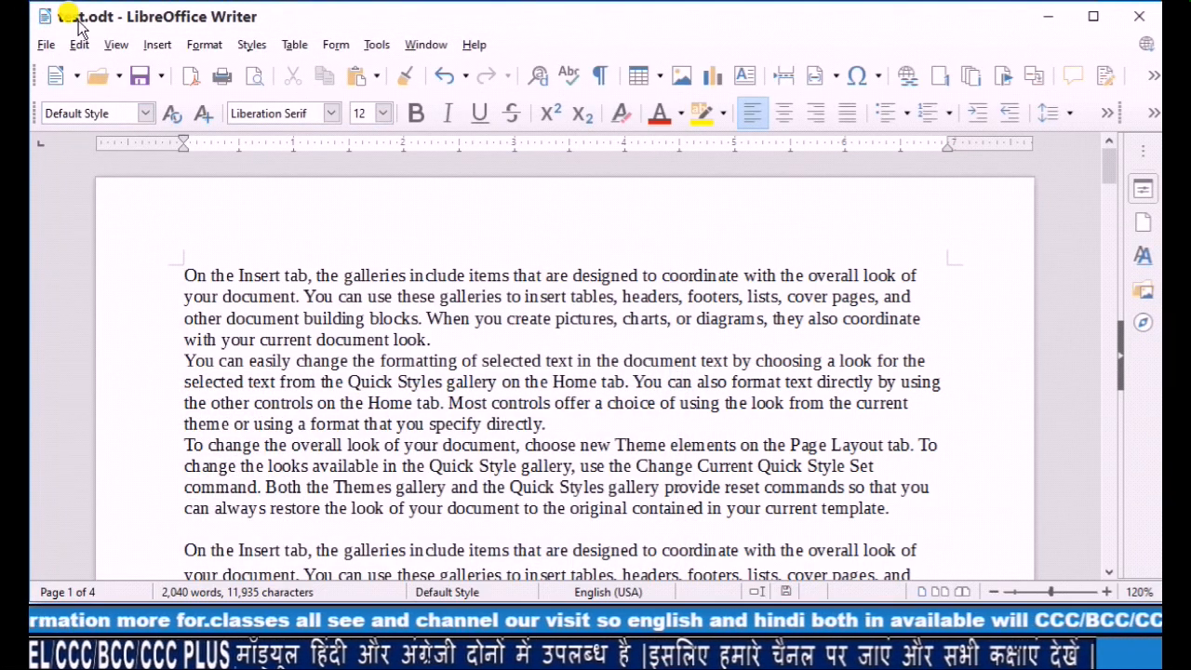
Step: Create a new blank document and open the saved file test from the Documents folder
click(59, 78)
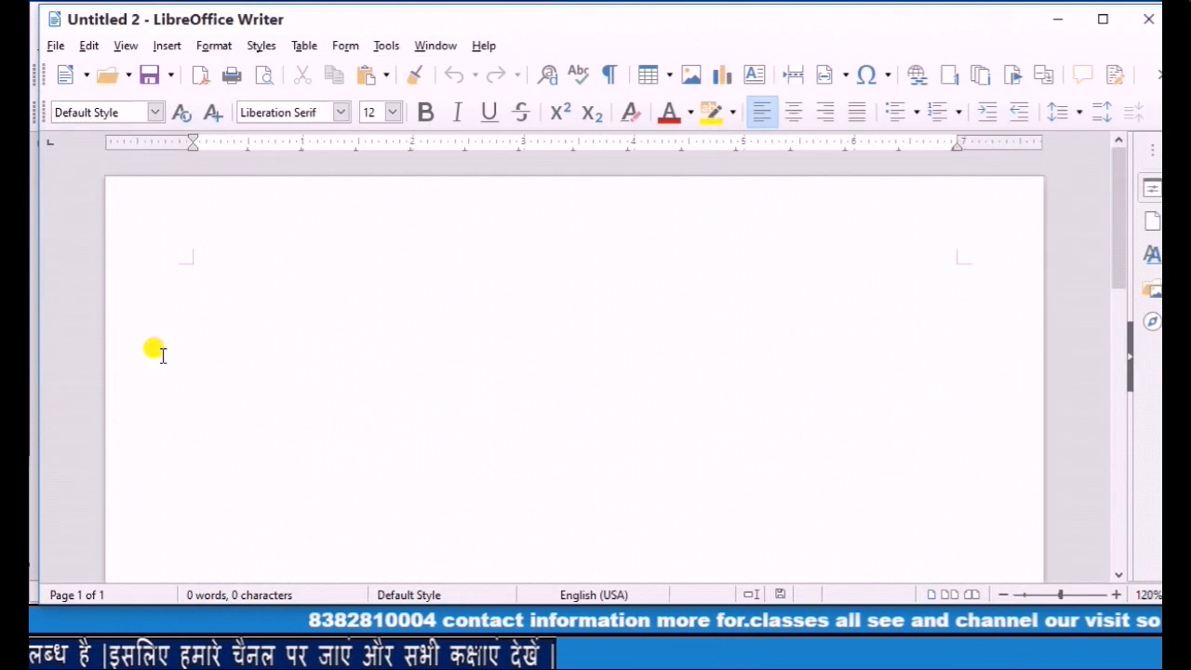
click(104, 74)
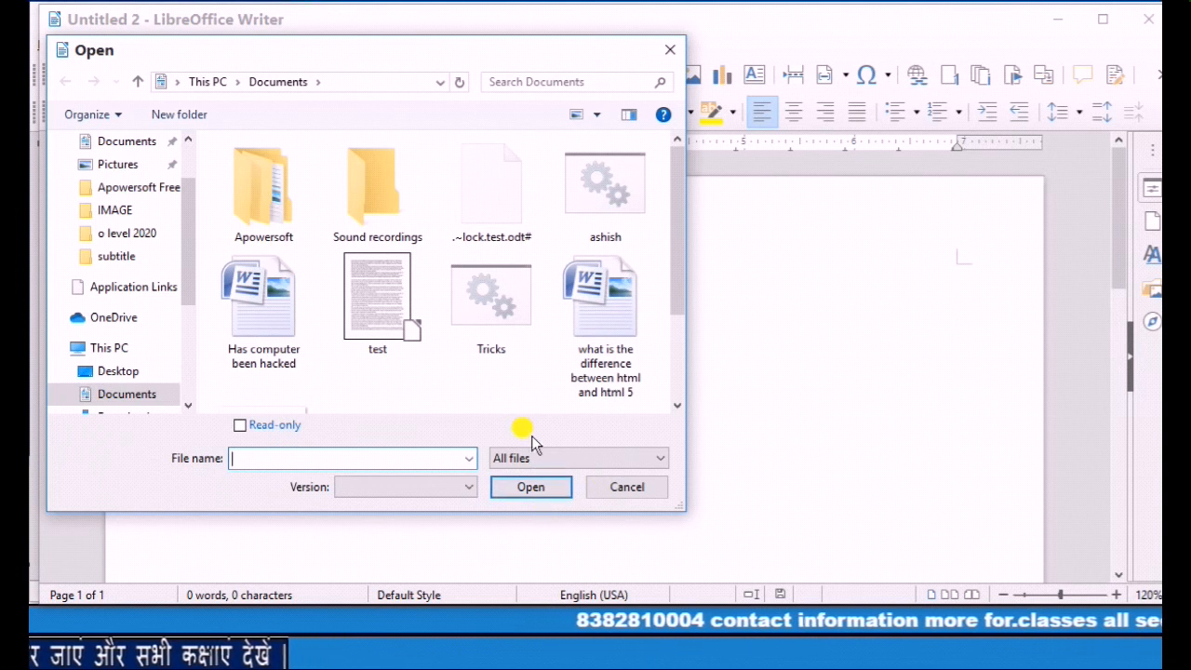
click(367, 310)
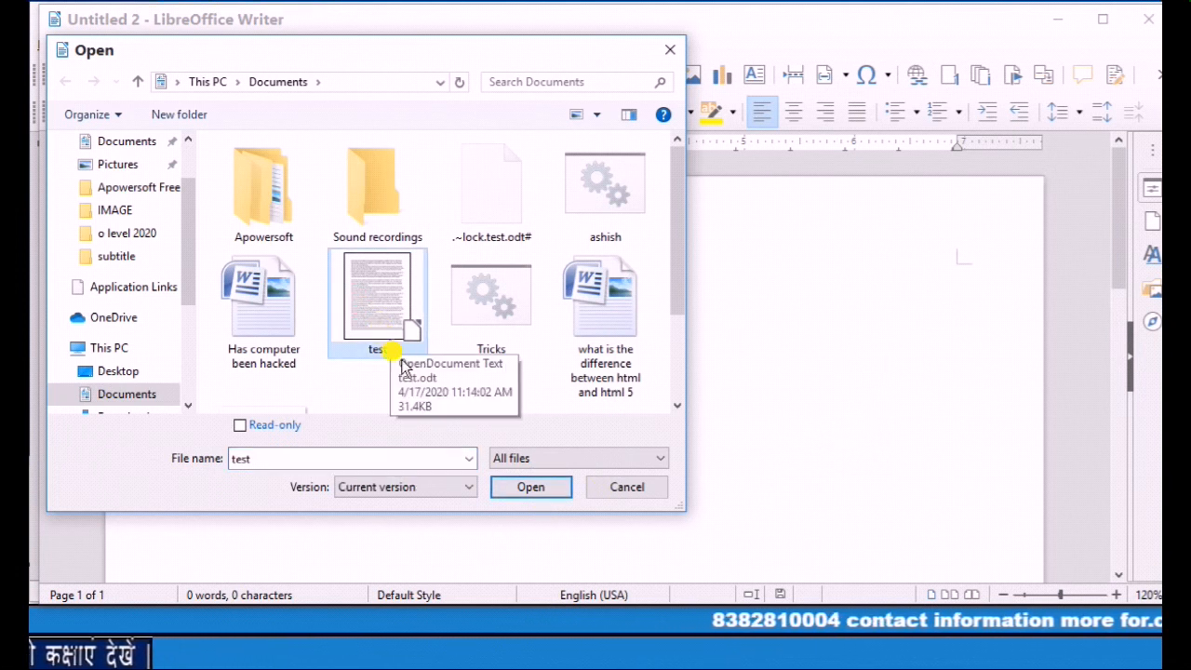
click(528, 487)
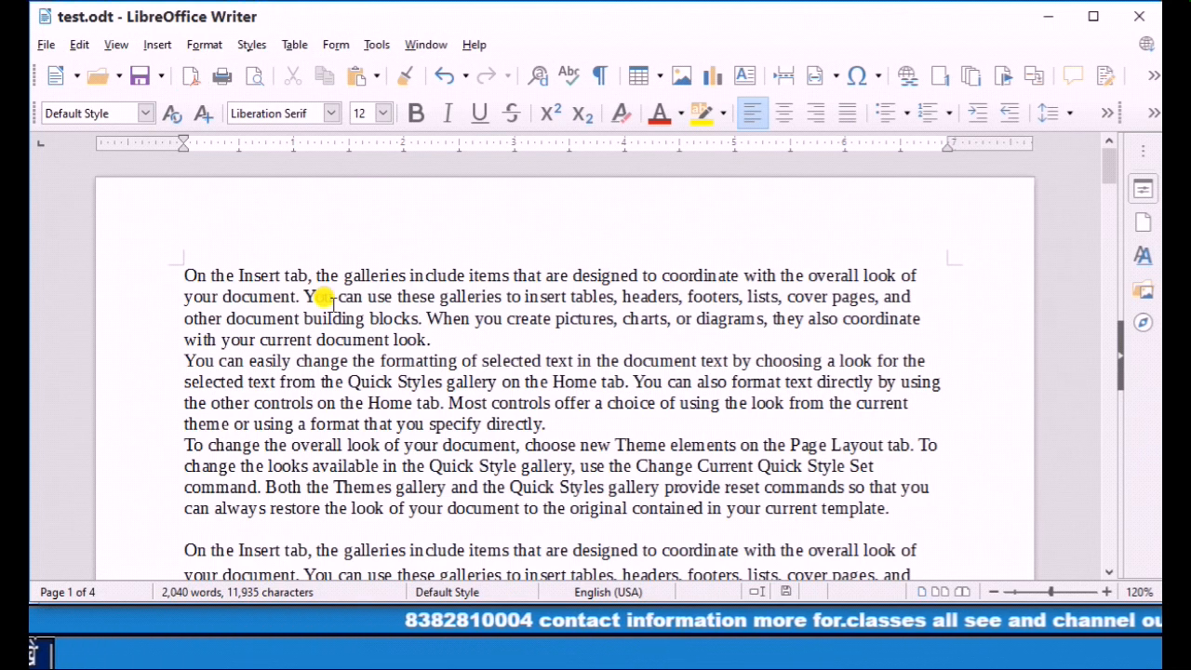
Step: Export the document to the Documents folder as a PDF named test2
scroll(320, 292, down, 10)
scroll(337, 328, down, 2)
scroll(316, 326, up, 7)
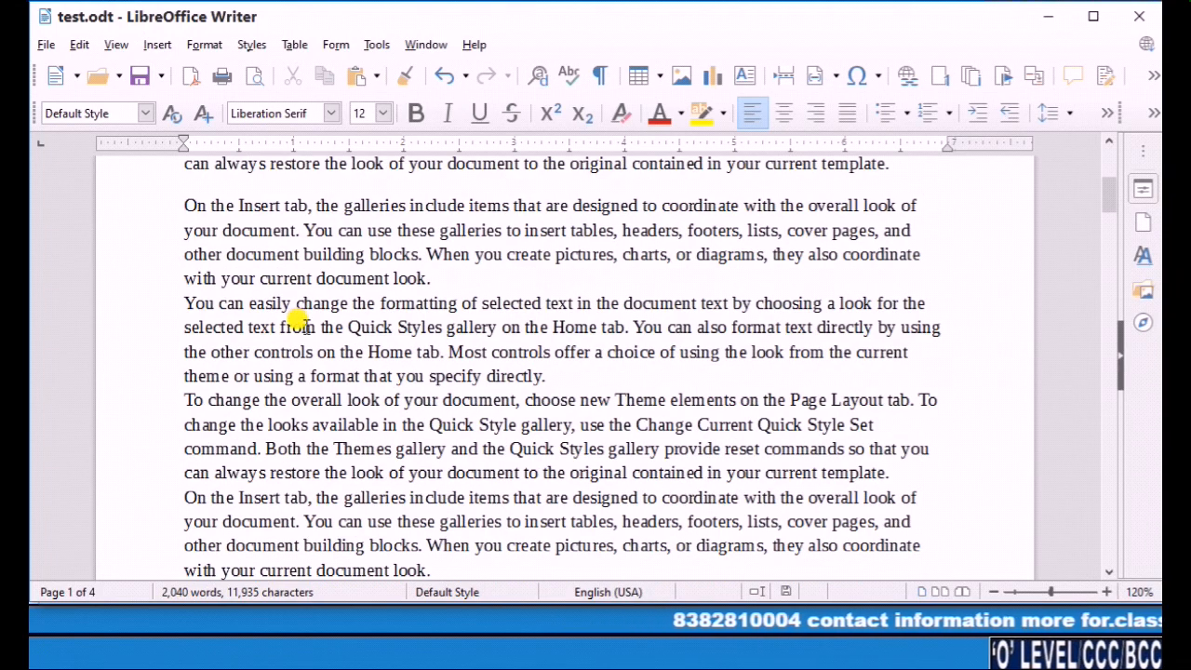
scroll(307, 321, up, 5)
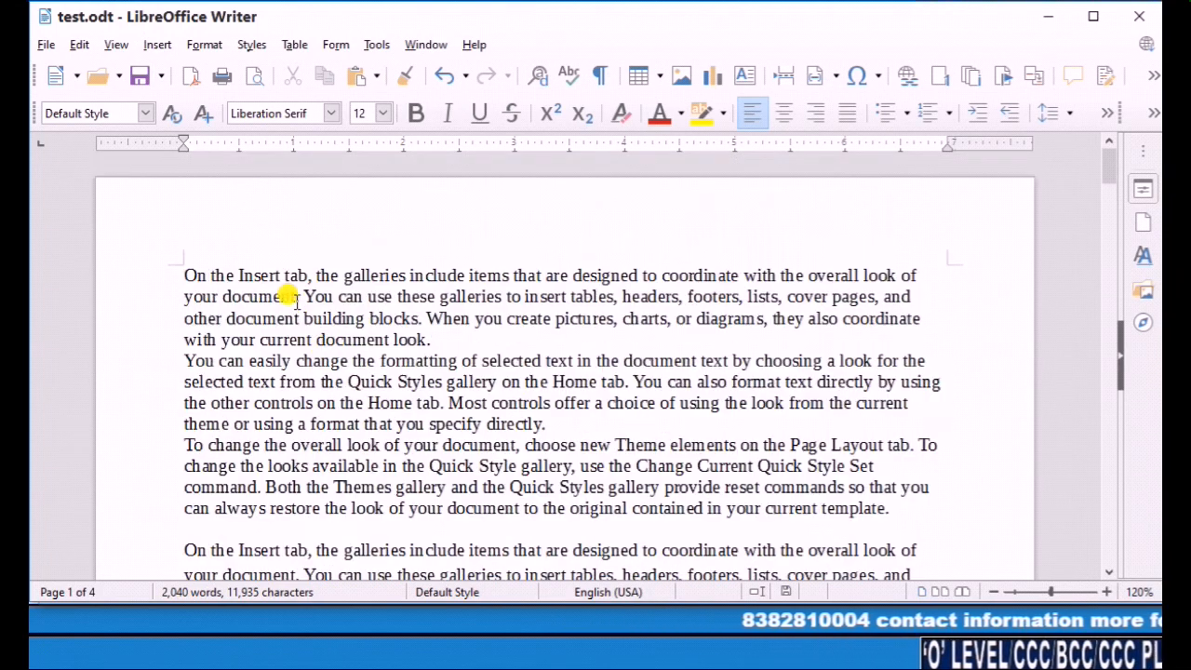
click(193, 84)
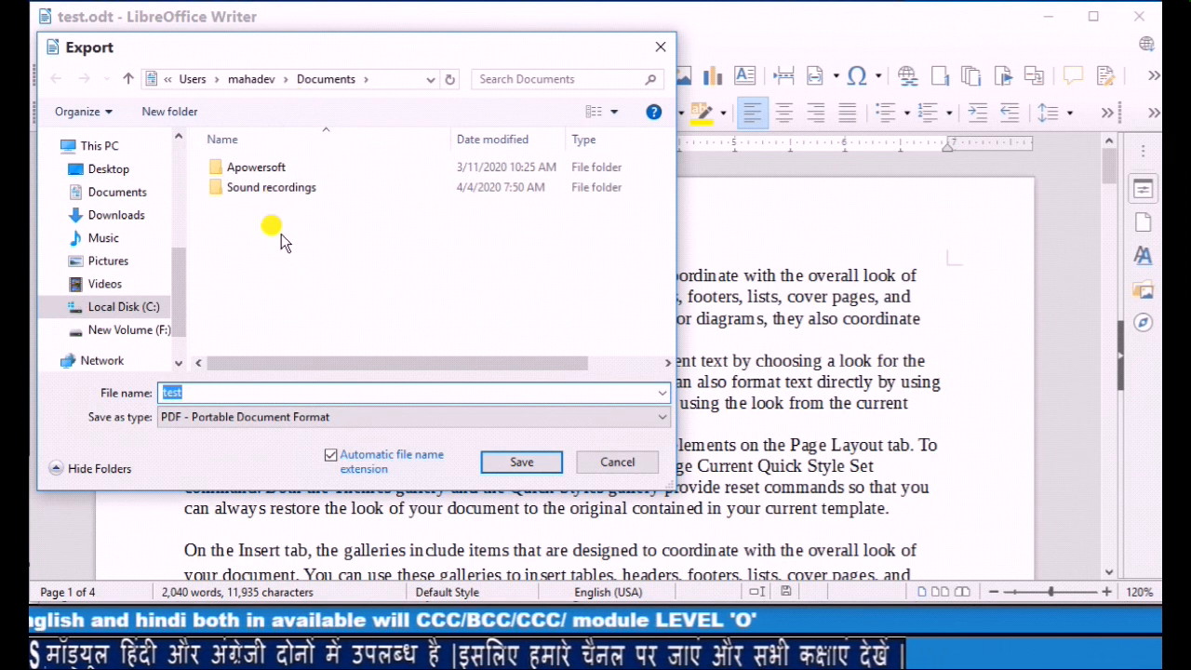
click(204, 391)
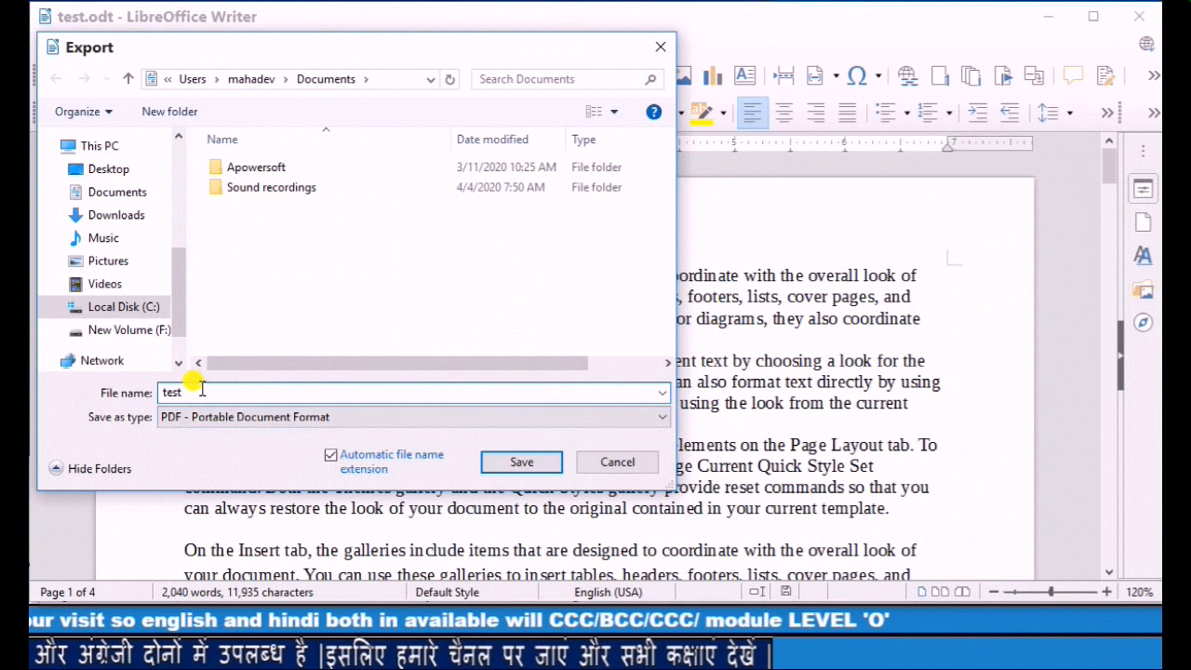
click(521, 458)
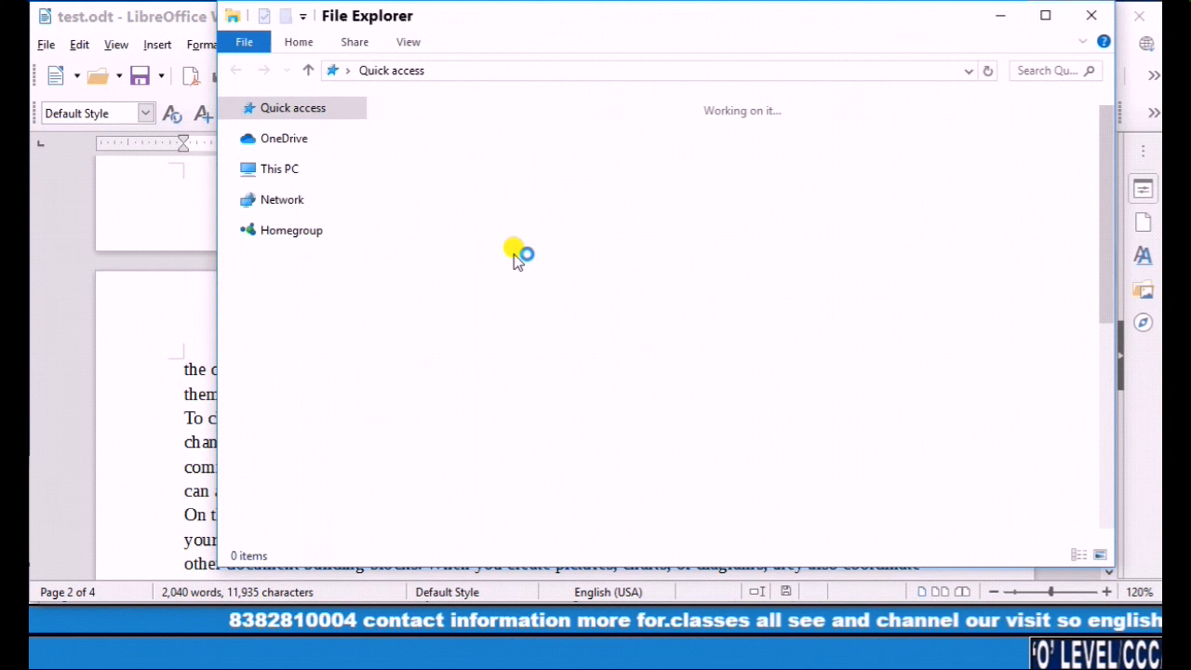
Step: Open test2 from the Documents folder in Adobe Reader, look through its pages and close it
click(292, 180)
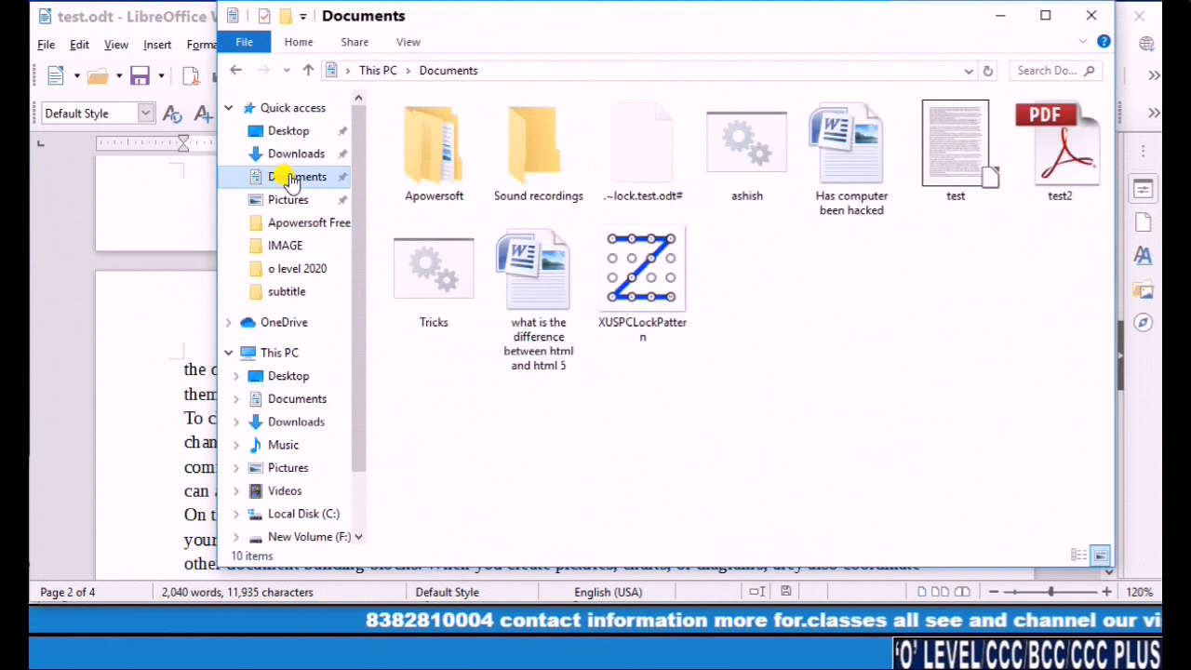
click(1064, 175)
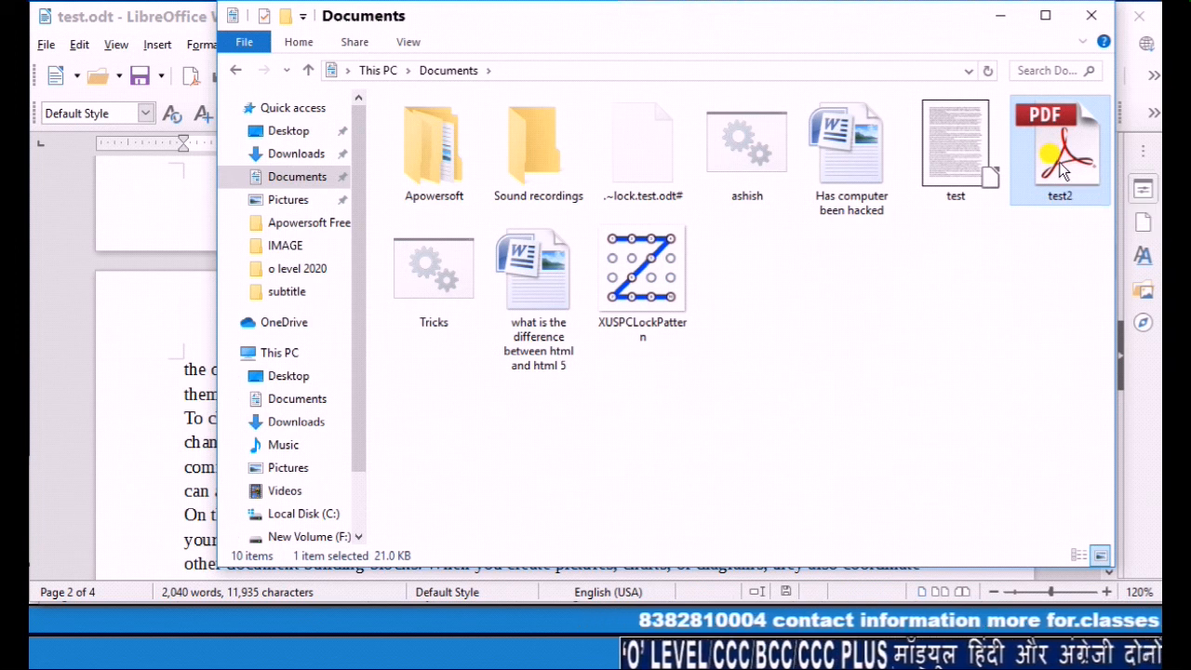
double_click(1063, 168)
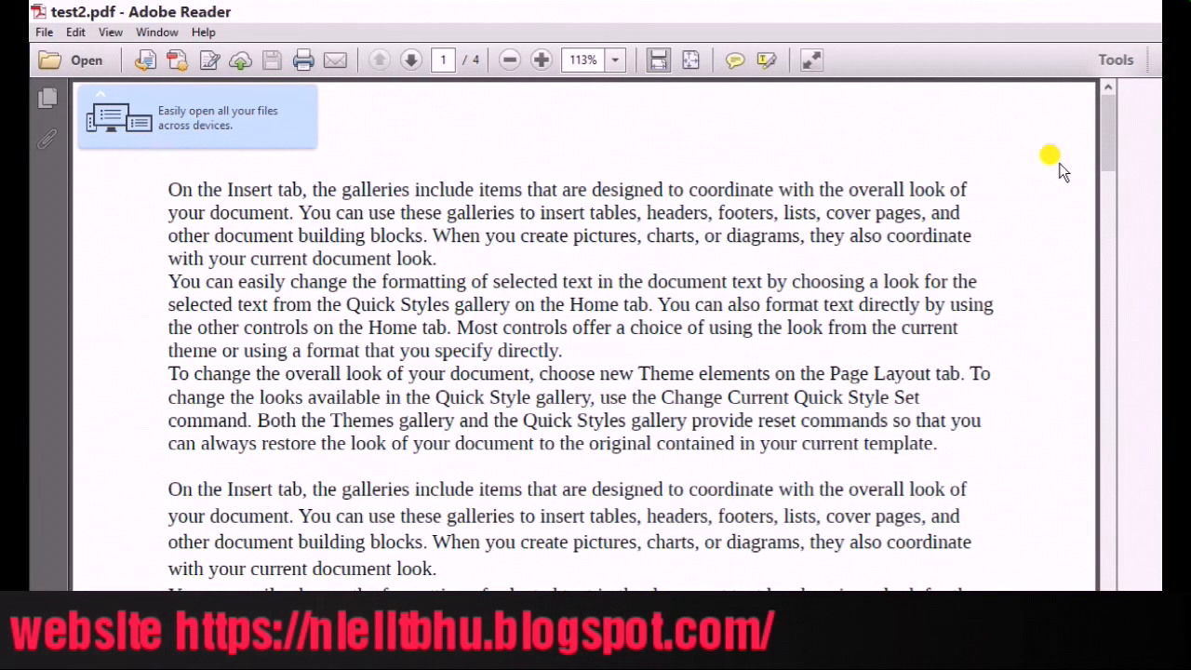
drag(1110, 129, 1056, 545)
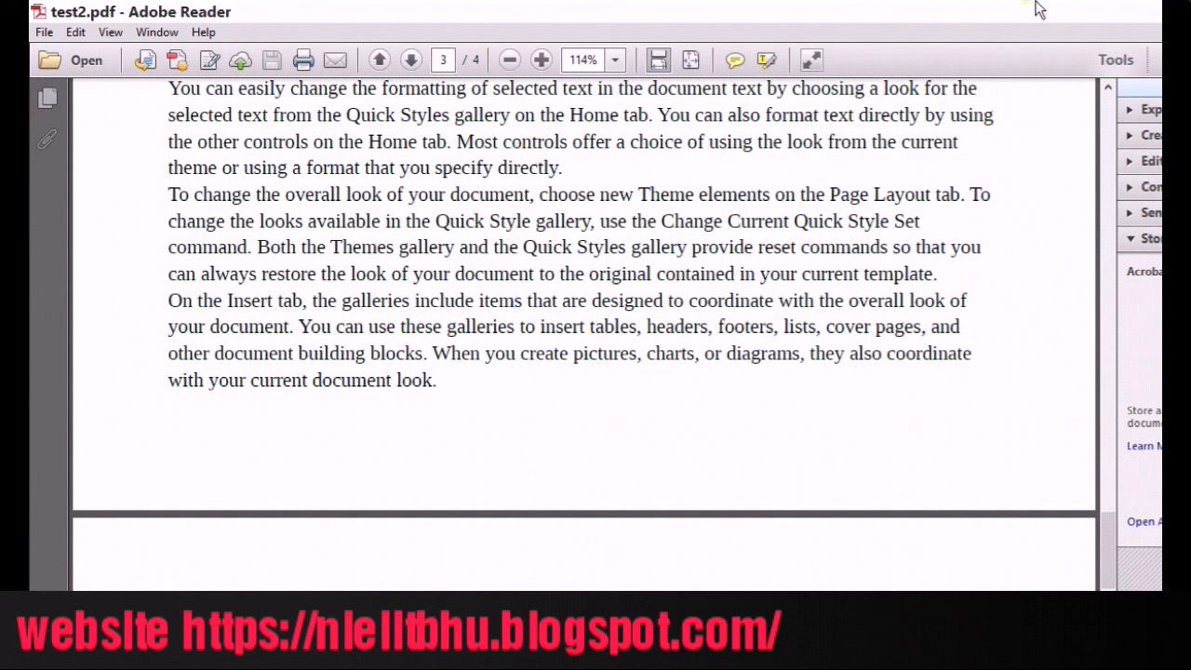
click(1157, 11)
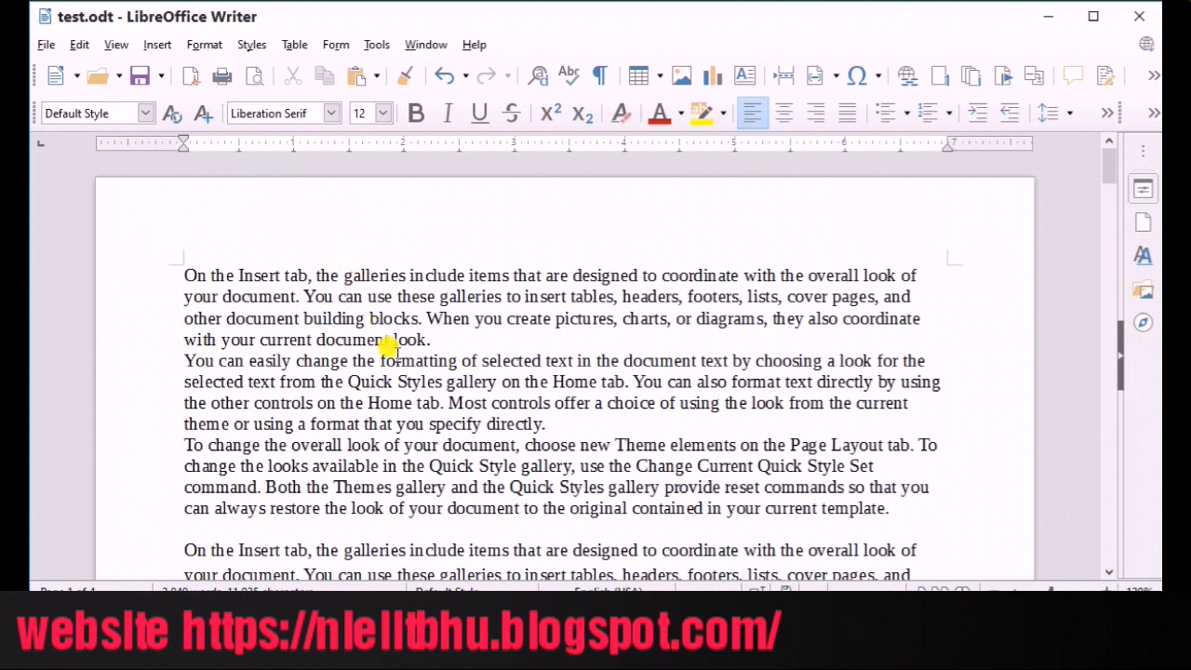
Step: Preview printing only the first three paragraphs, all pages, and page 1 in the print settings
drag(178, 276, 556, 517)
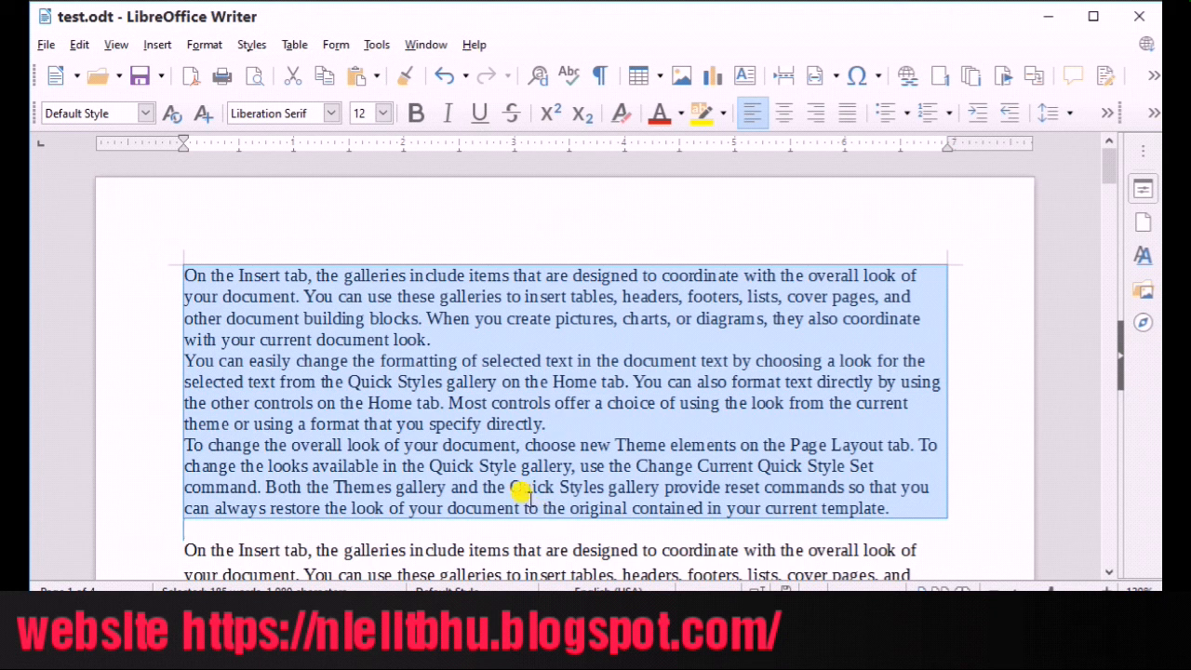
click(228, 81)
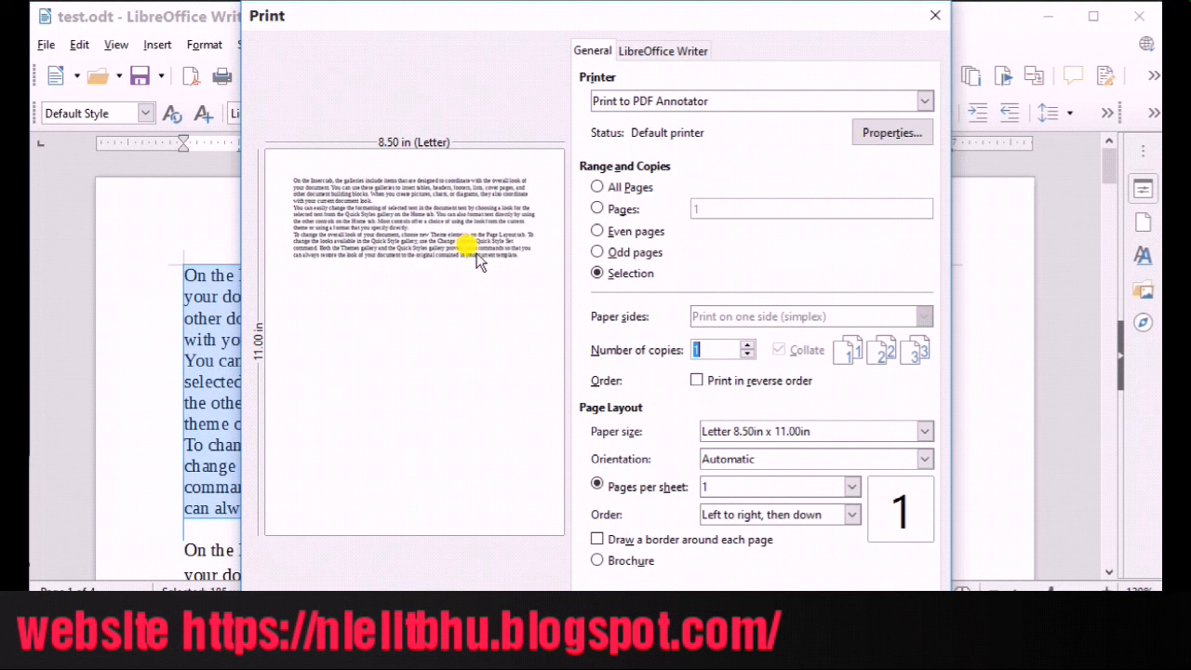
click(597, 188)
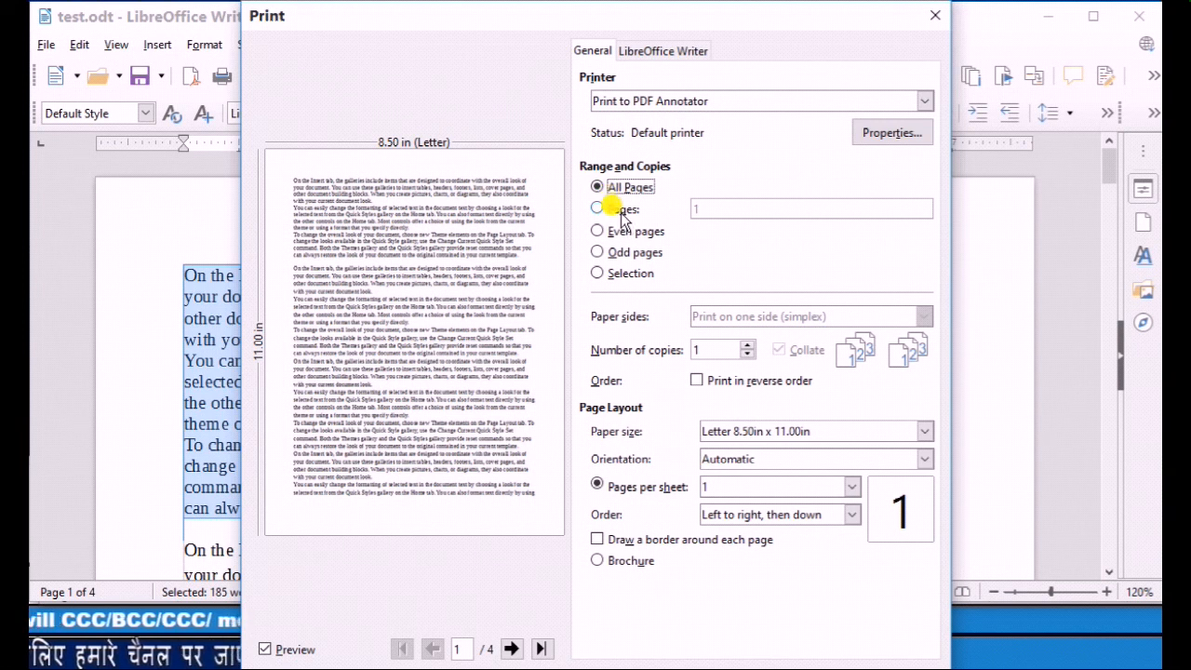
click(598, 208)
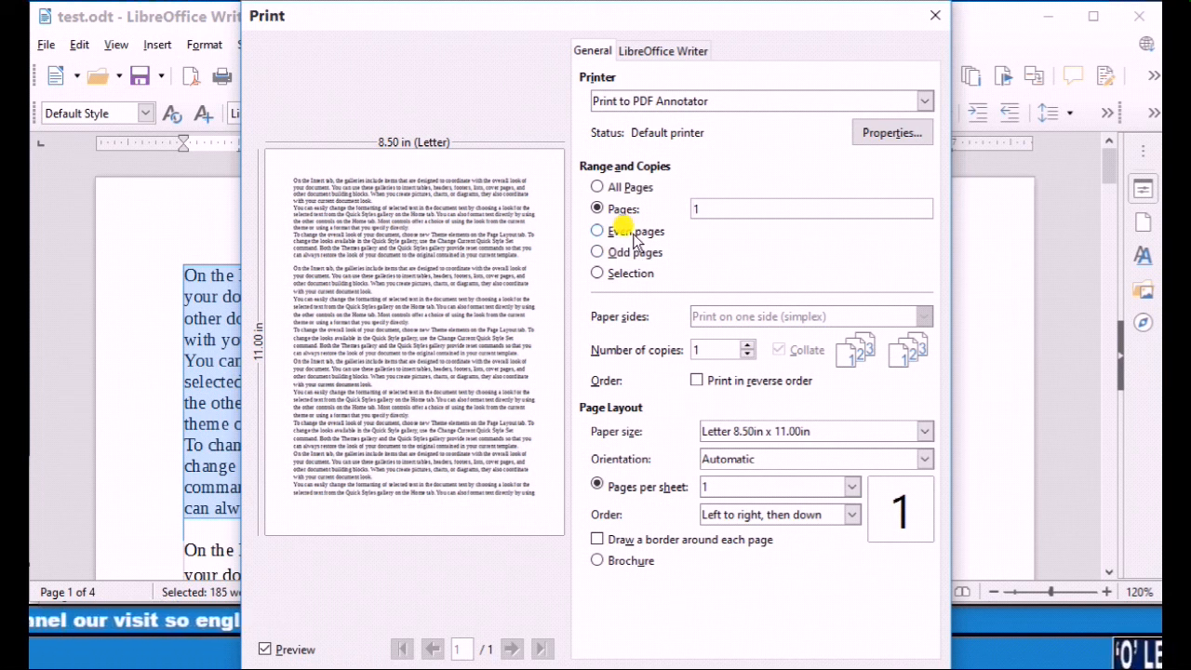
Step: Examine the number of copies, paper size and pages per sheet options in the print settings
click(696, 351)
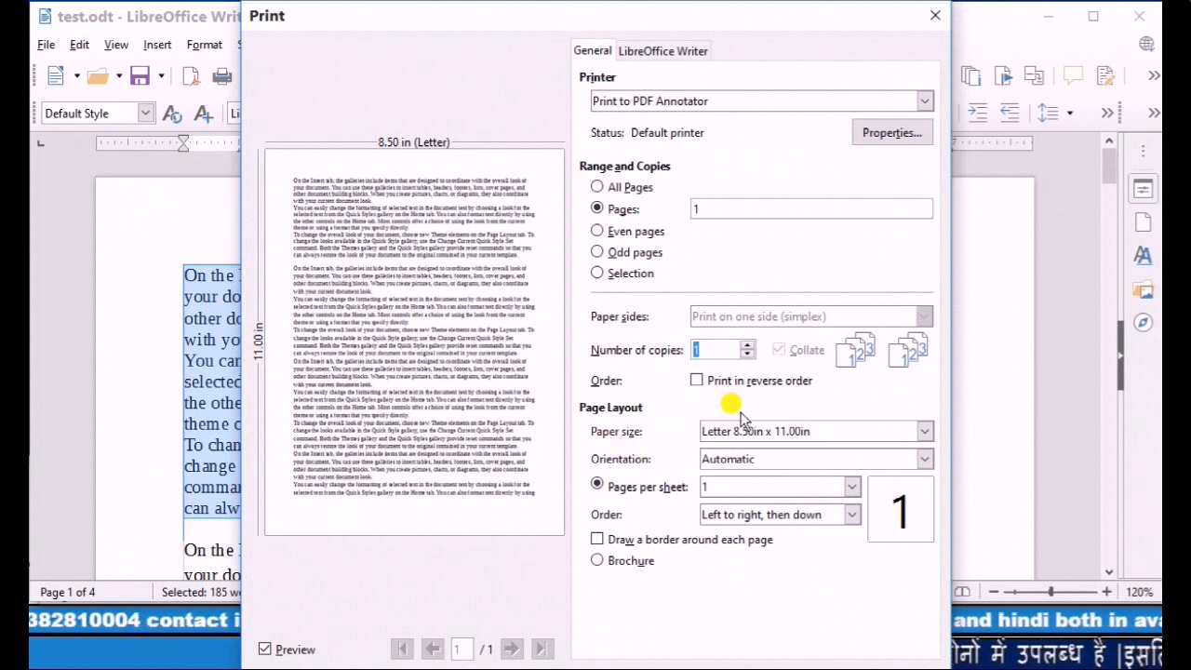
click(925, 432)
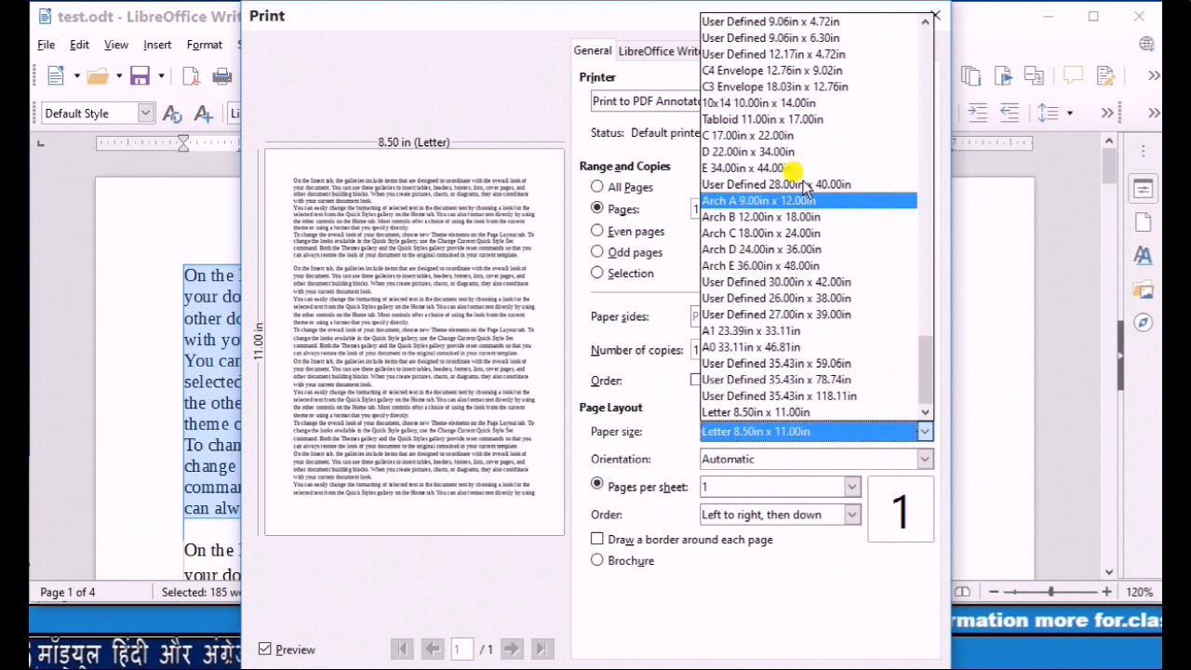
click(767, 486)
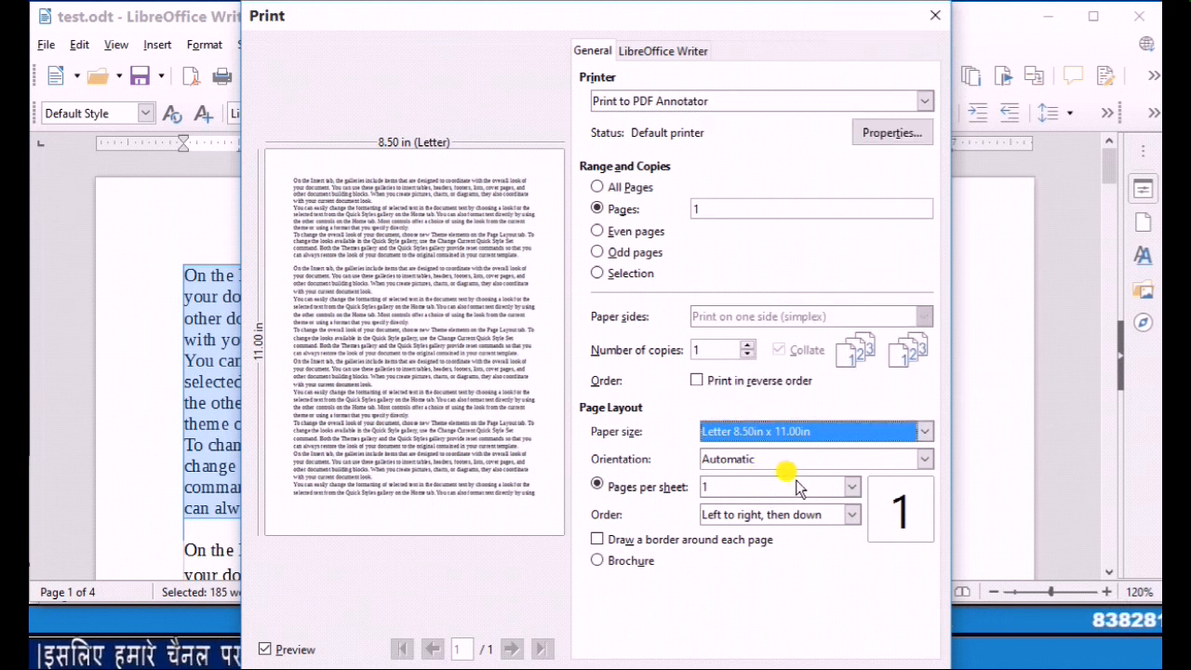
click(855, 488)
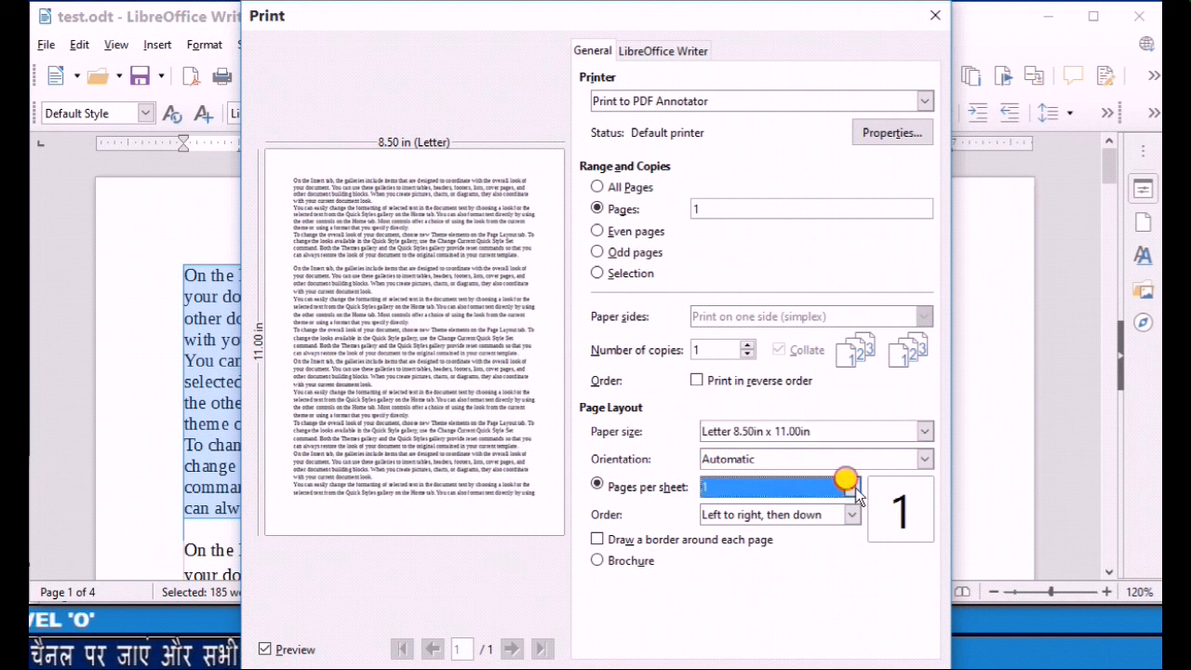
click(889, 619)
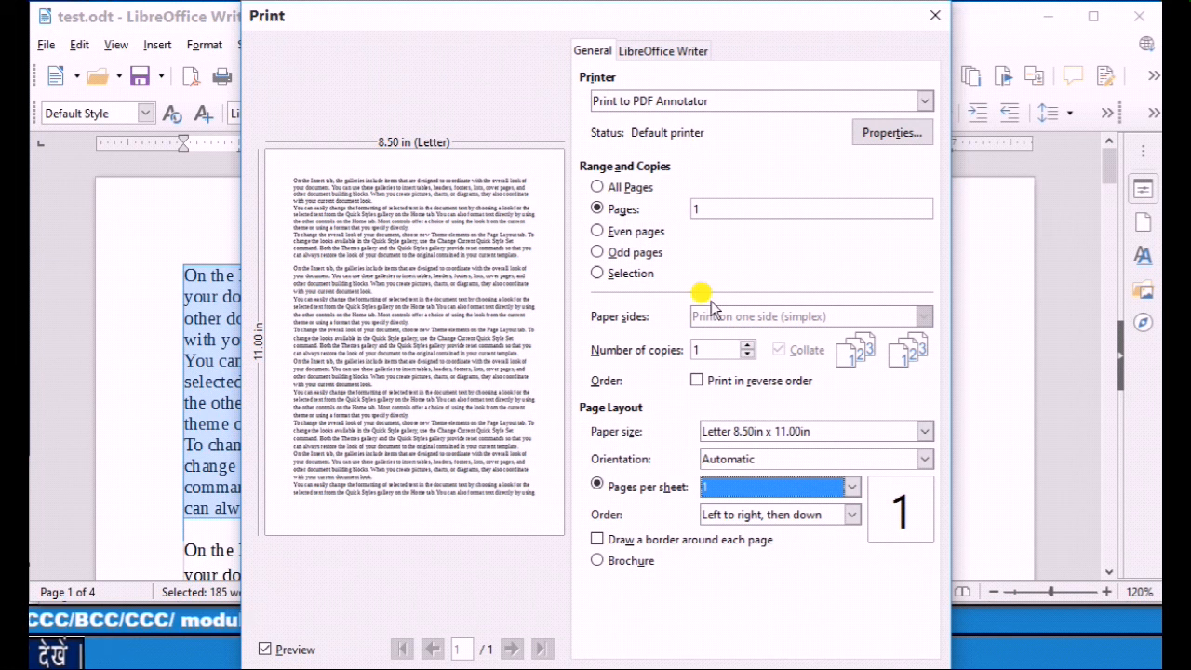
key(Down)
key(Down)
key(Down)
key(Down)
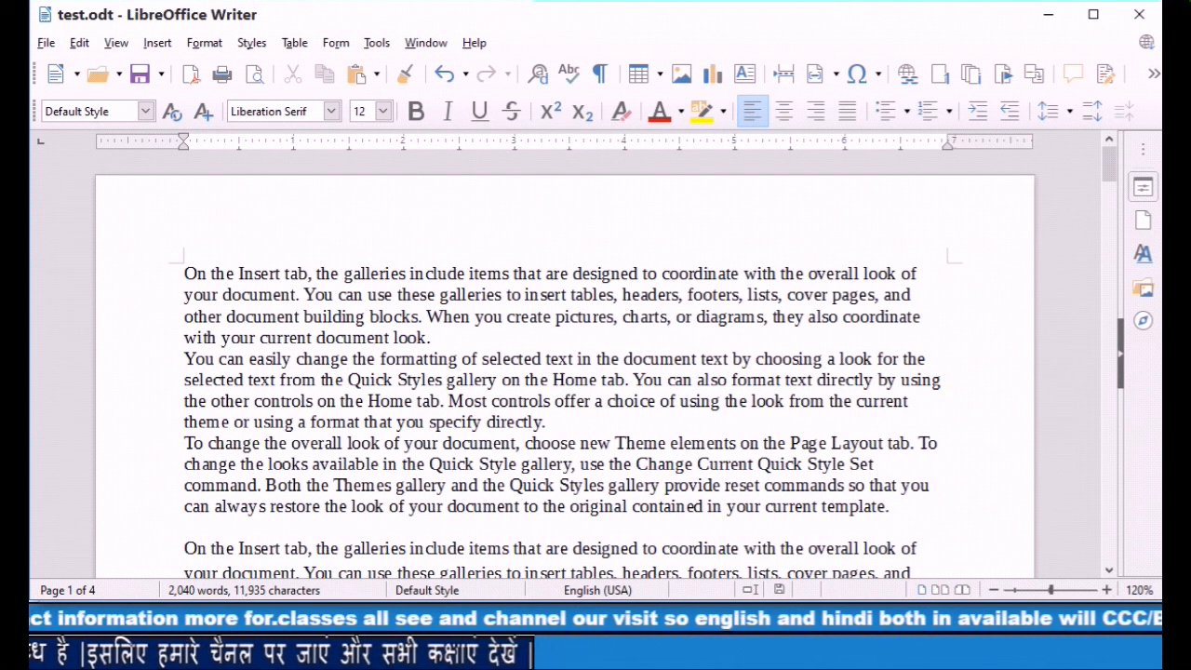
Step: Look through all document pages in print preview and close the preview
click(259, 82)
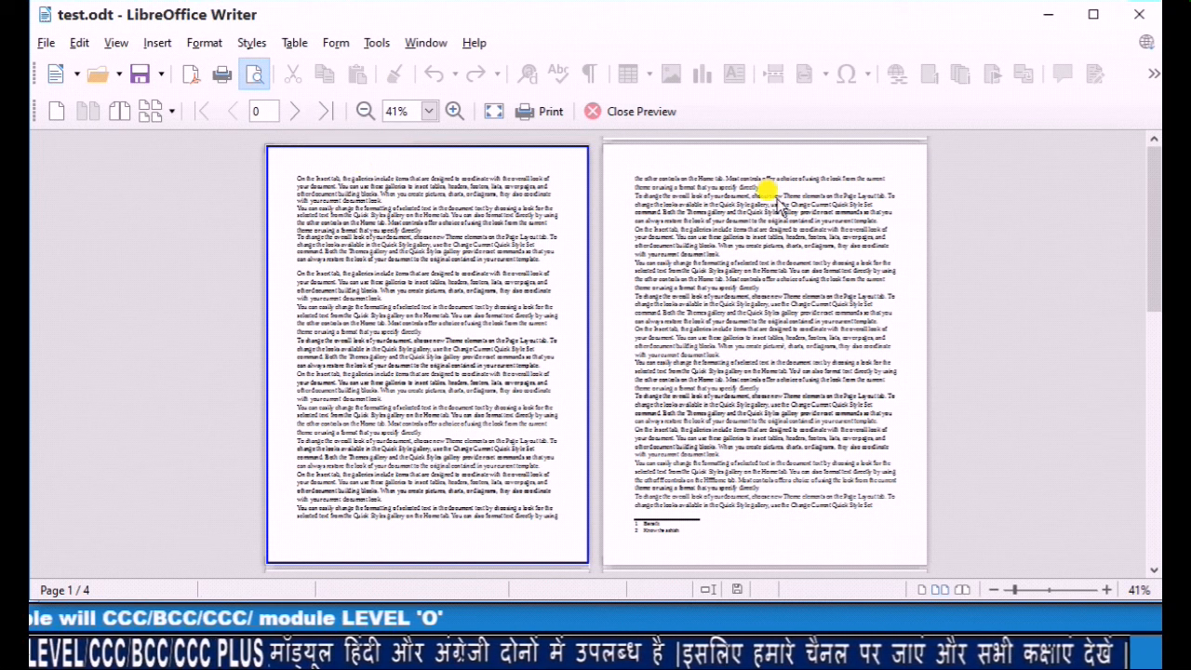
click(713, 301)
scroll(730, 307, down, 1)
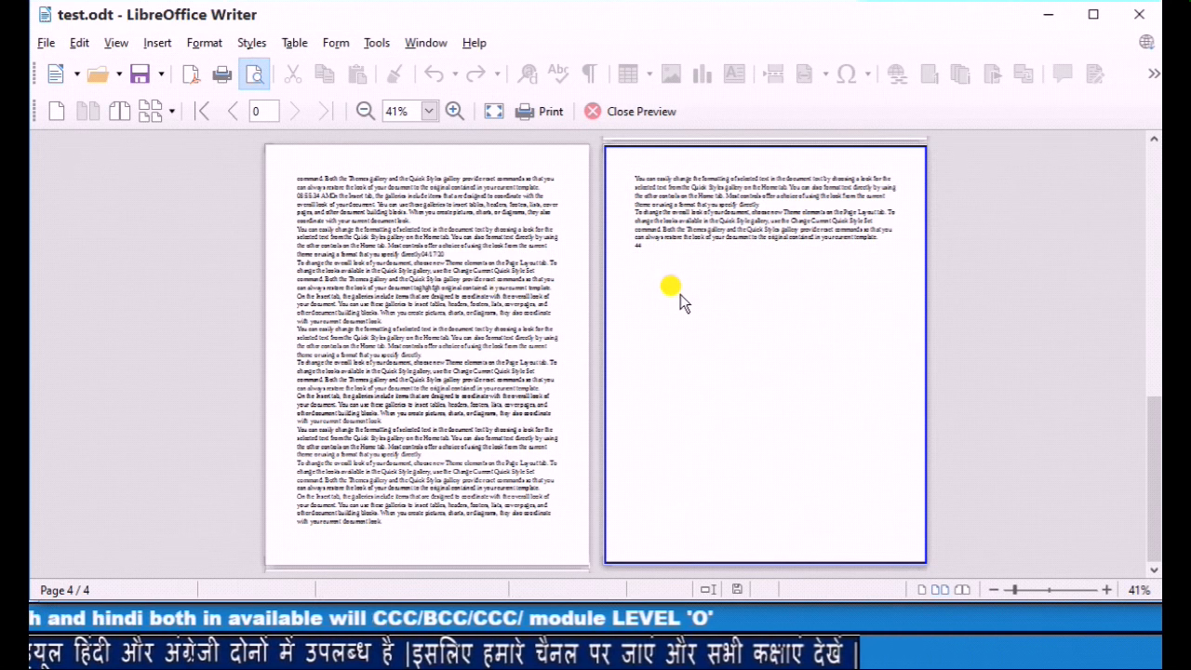
scroll(680, 294, up, 1)
click(622, 112)
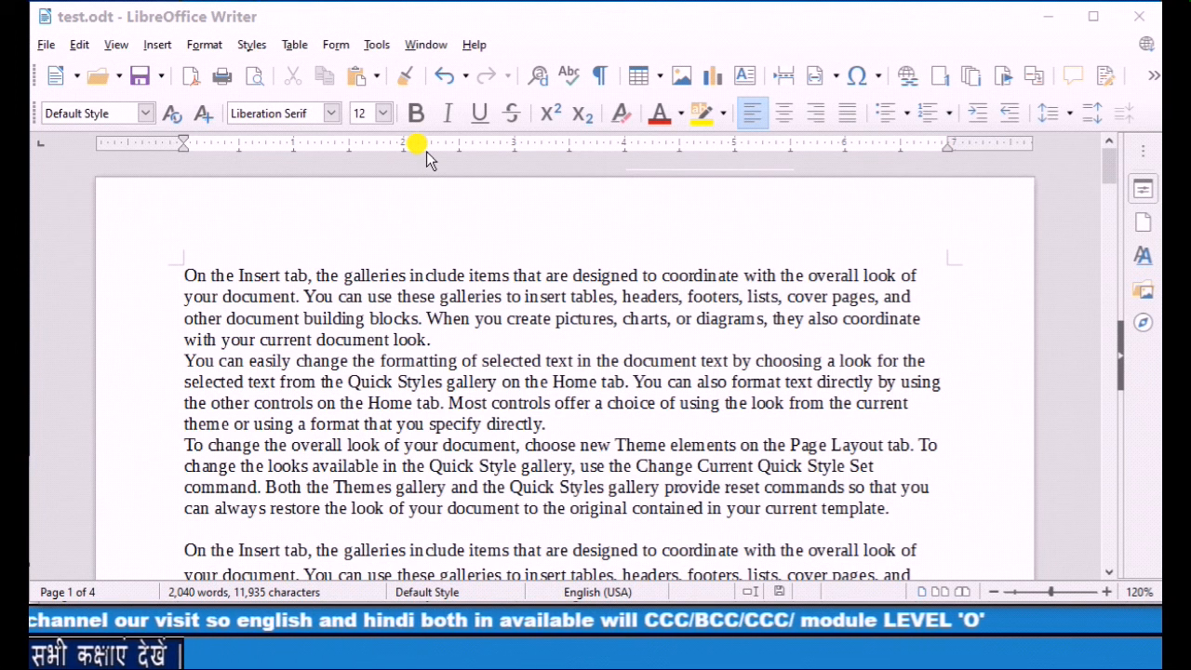
Step: Copy the document's first paragraph to the clipboard
drag(432, 340, 191, 270)
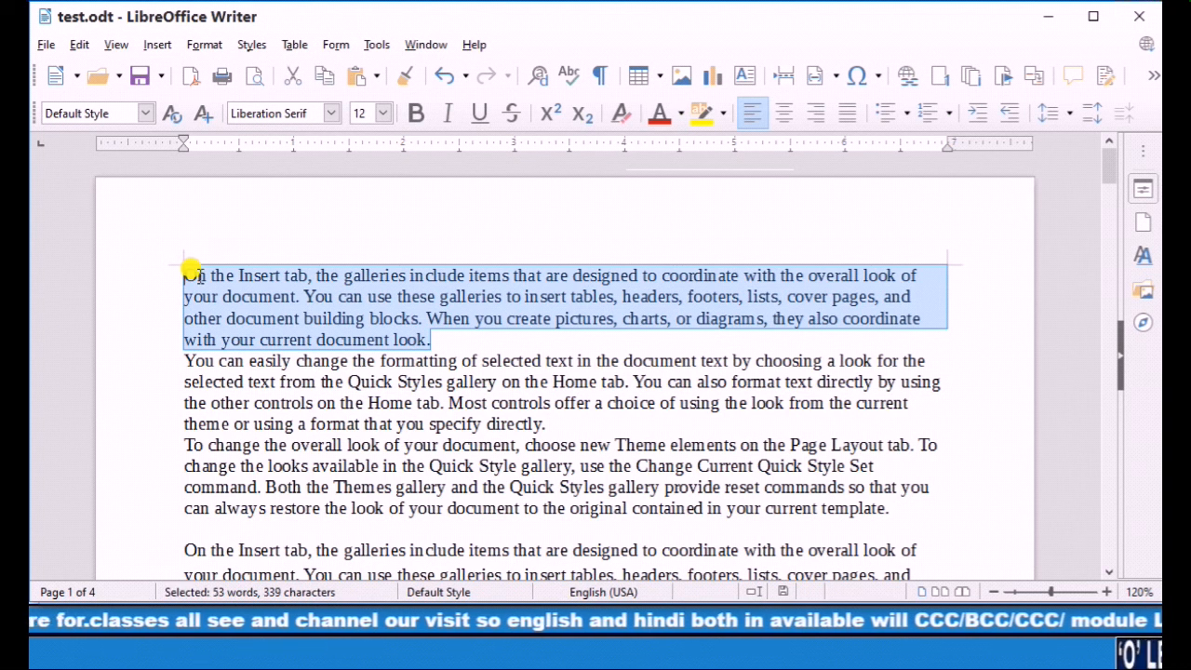
click(324, 77)
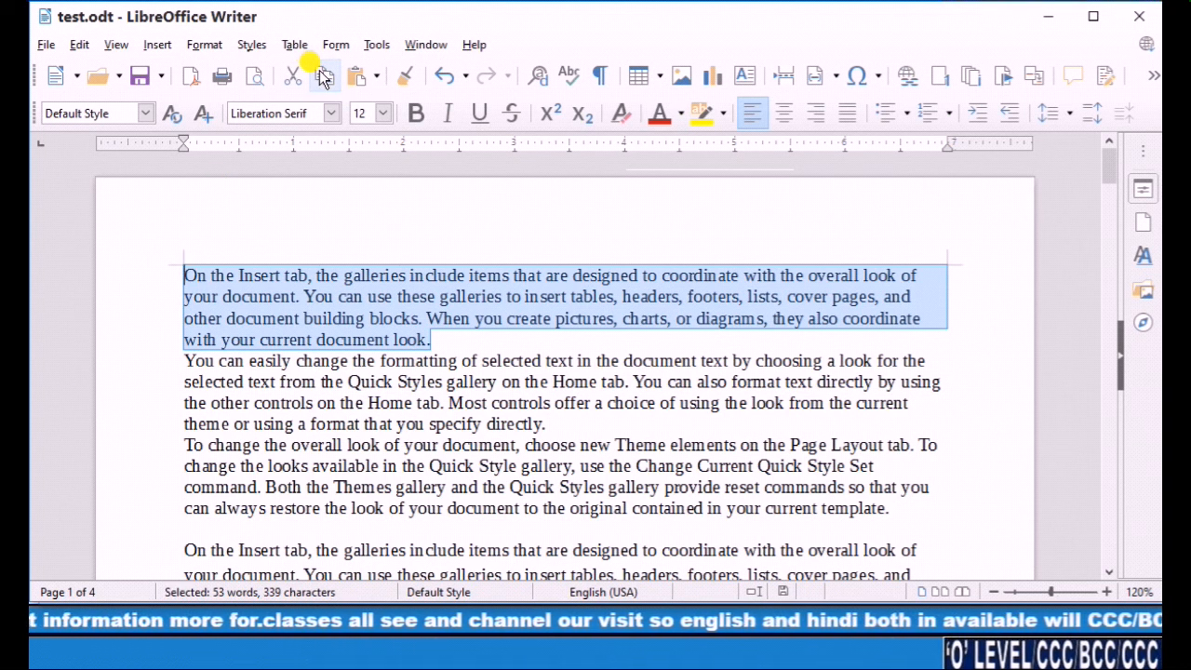
Step: Paste the copied paragraph three times on a new line directly below the first paragraph
click(434, 337)
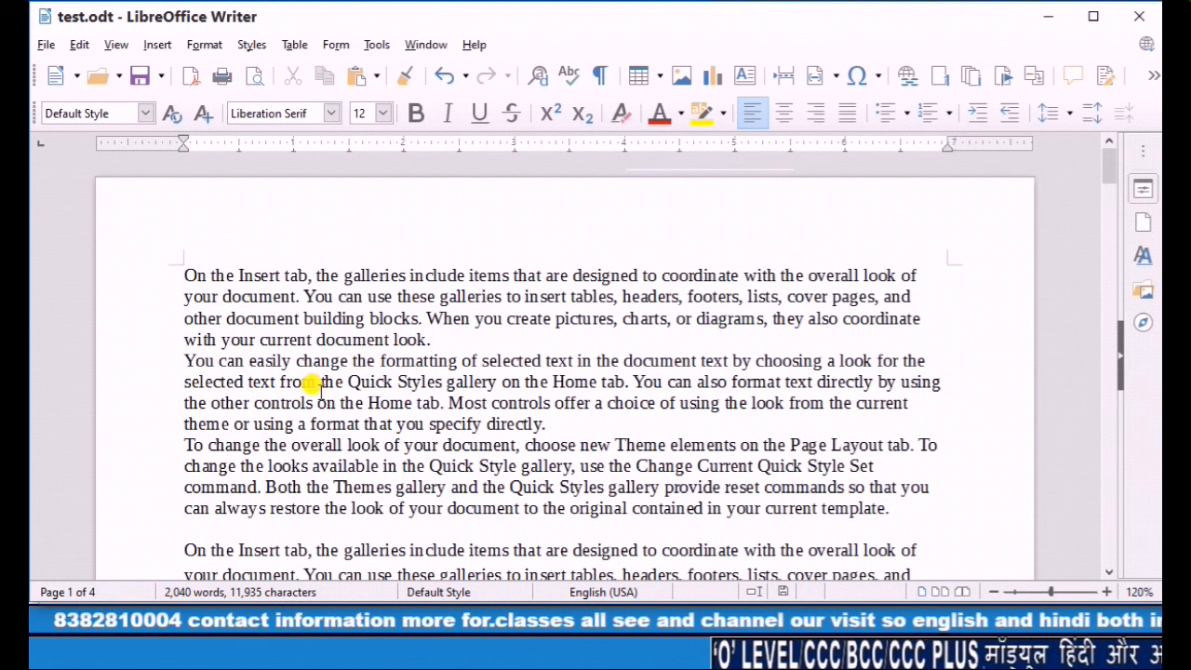
click(186, 362)
key(Return)
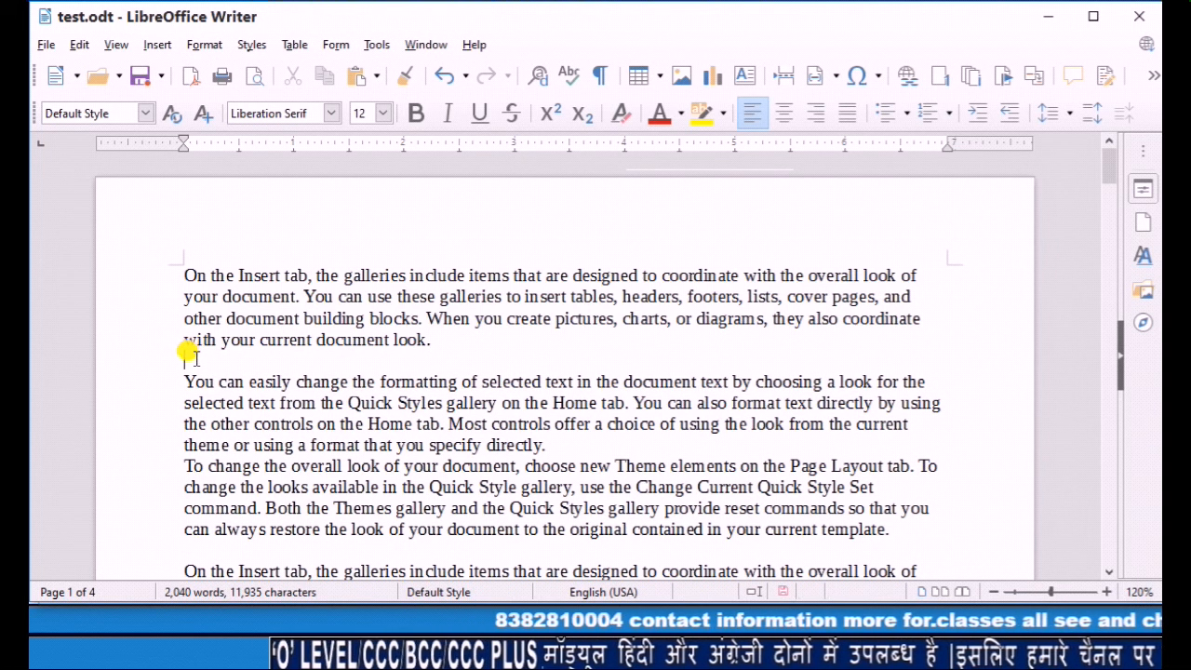
click(359, 78)
click(359, 78)
click(359, 78)
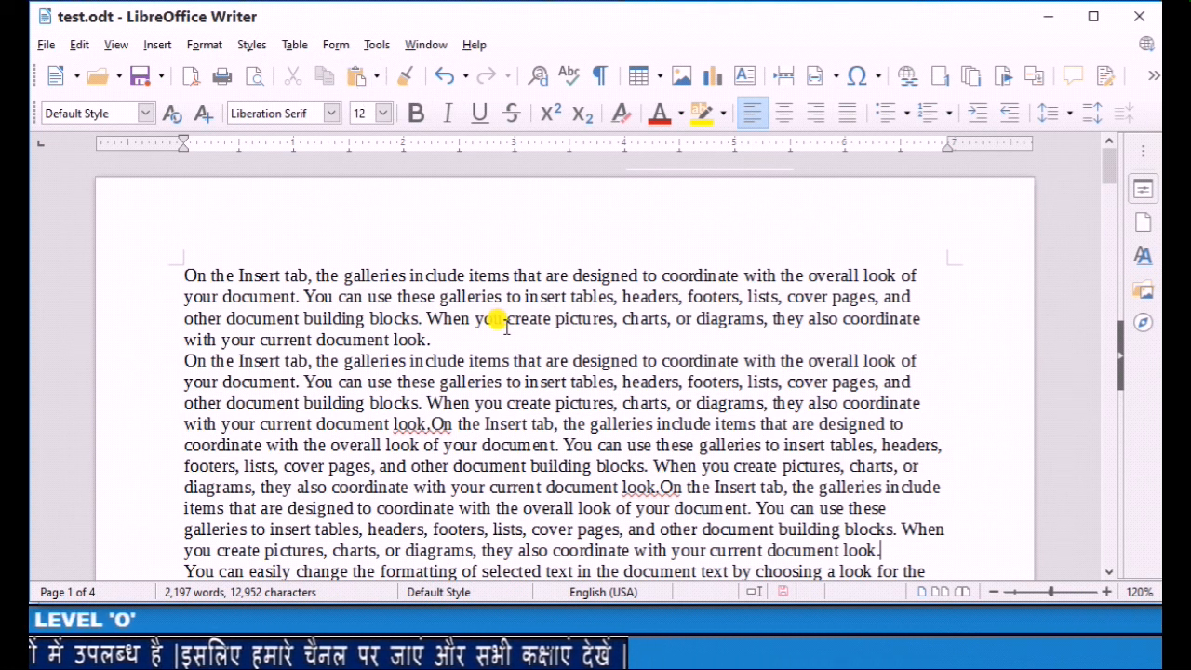
Step: Move "create pictures" from the first paragraph to the end of the paragraph ending in "that you specify directly." by cutting and pasting
drag(506, 319, 616, 319)
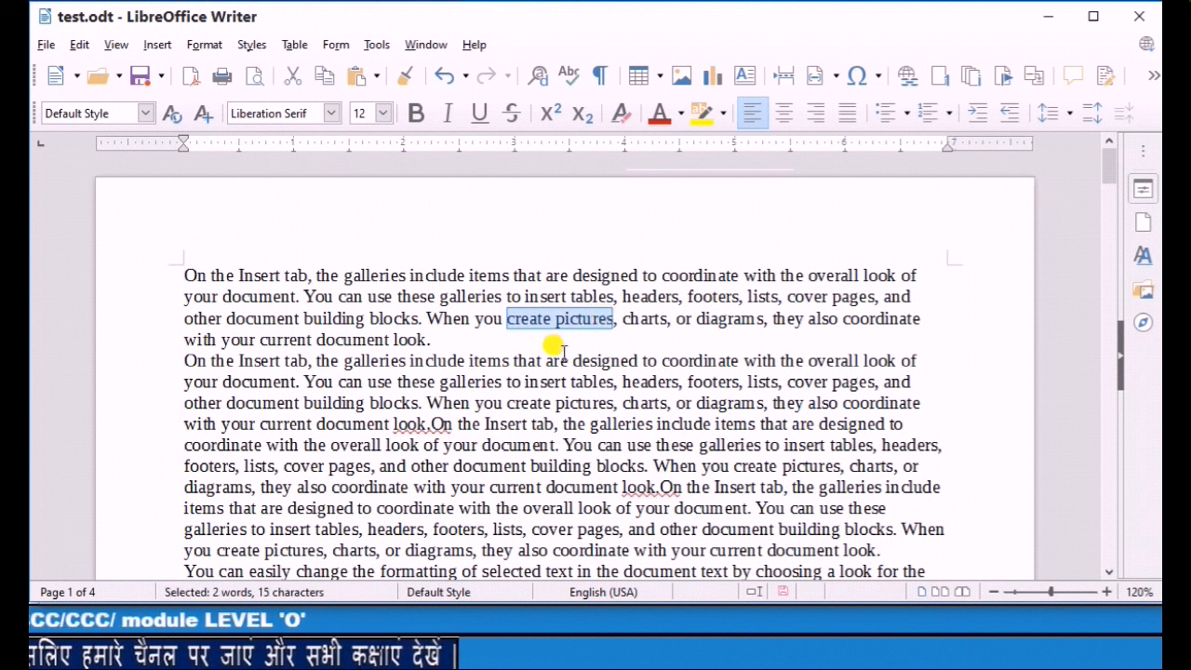
click(292, 76)
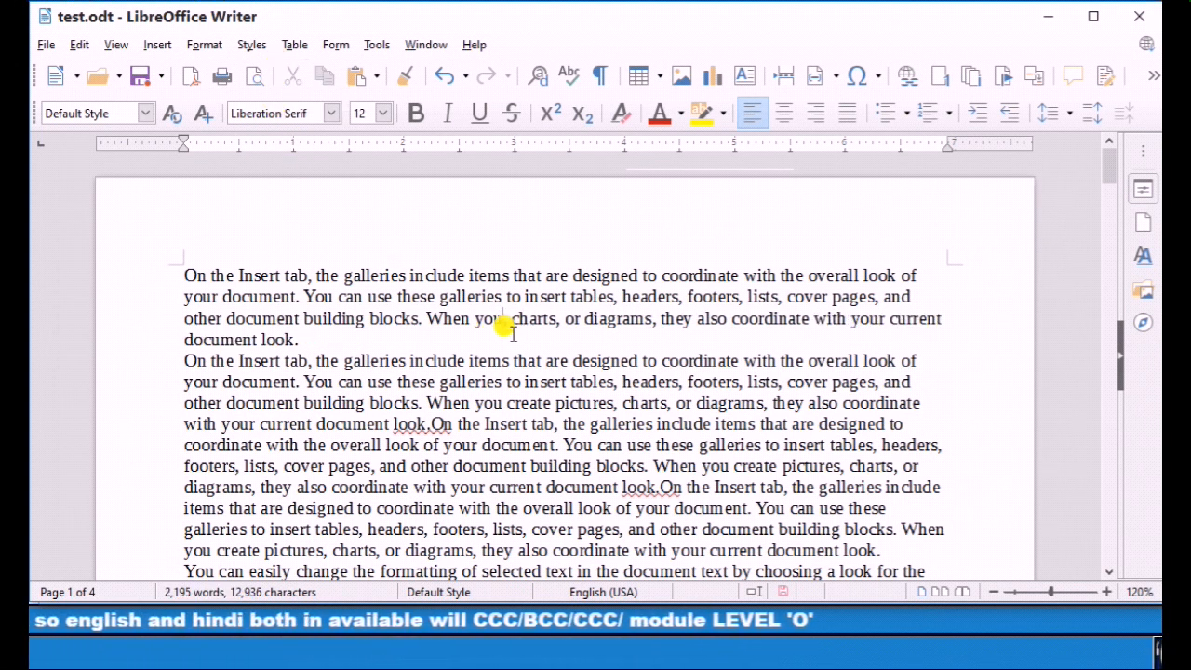
scroll(521, 335, down, 3)
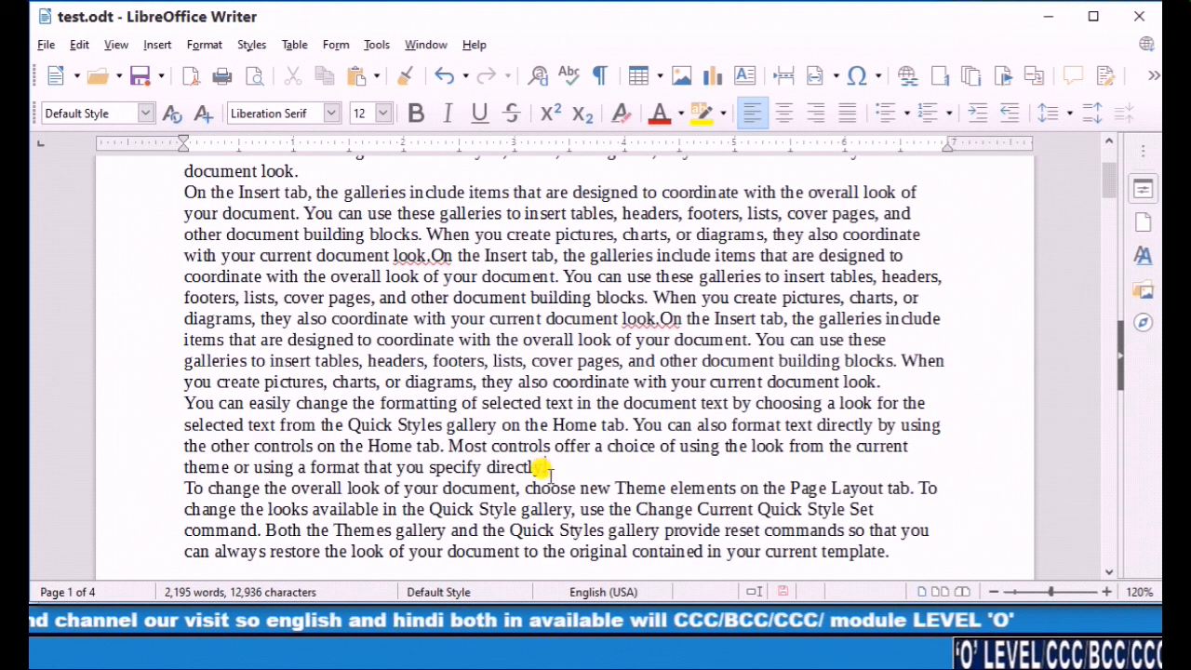
click(358, 75)
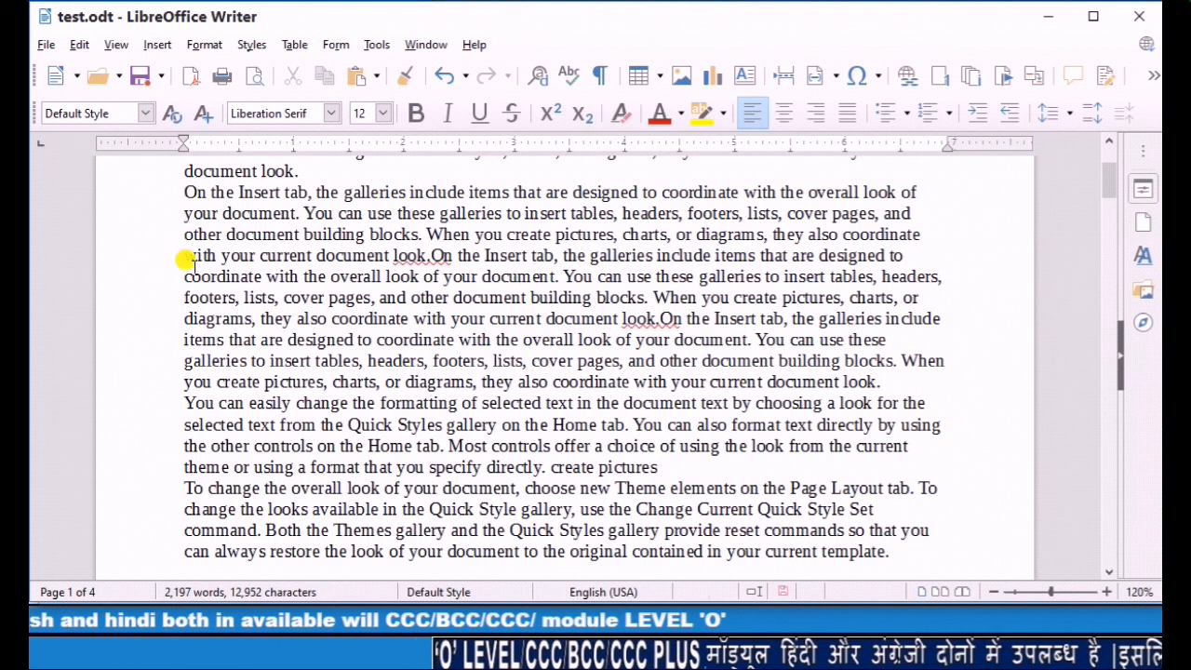
Step: Format "On the Insert tab," at the start of the second paragraph as red, bold and underlined
drag(182, 192, 313, 192)
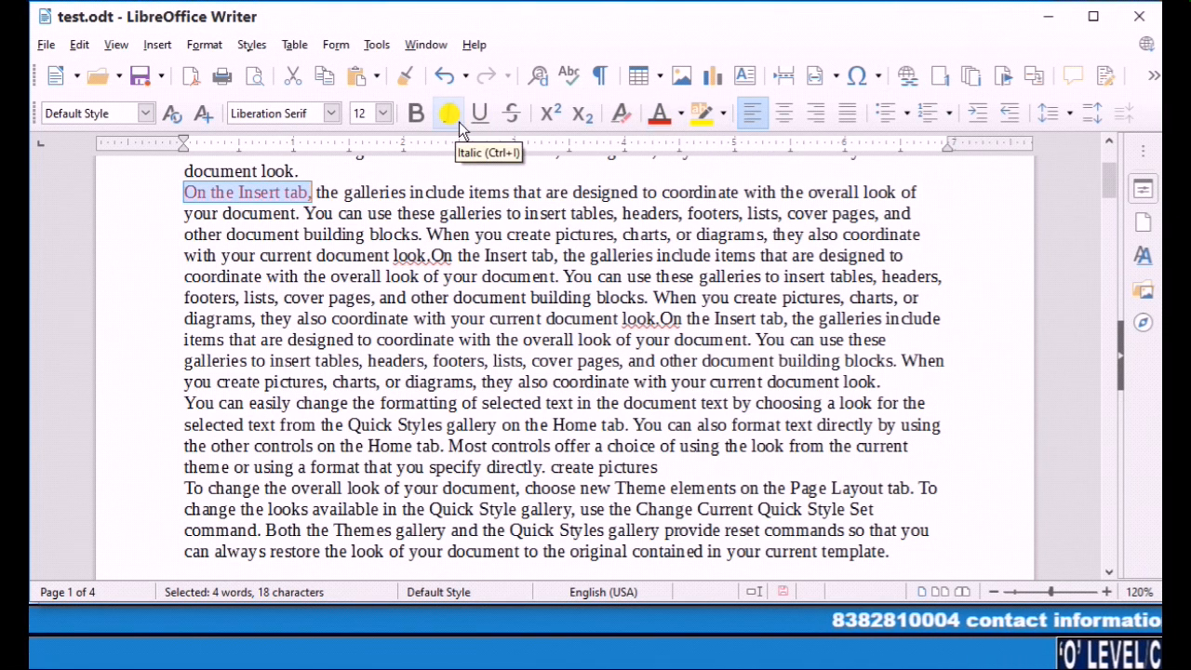
click(416, 113)
click(476, 116)
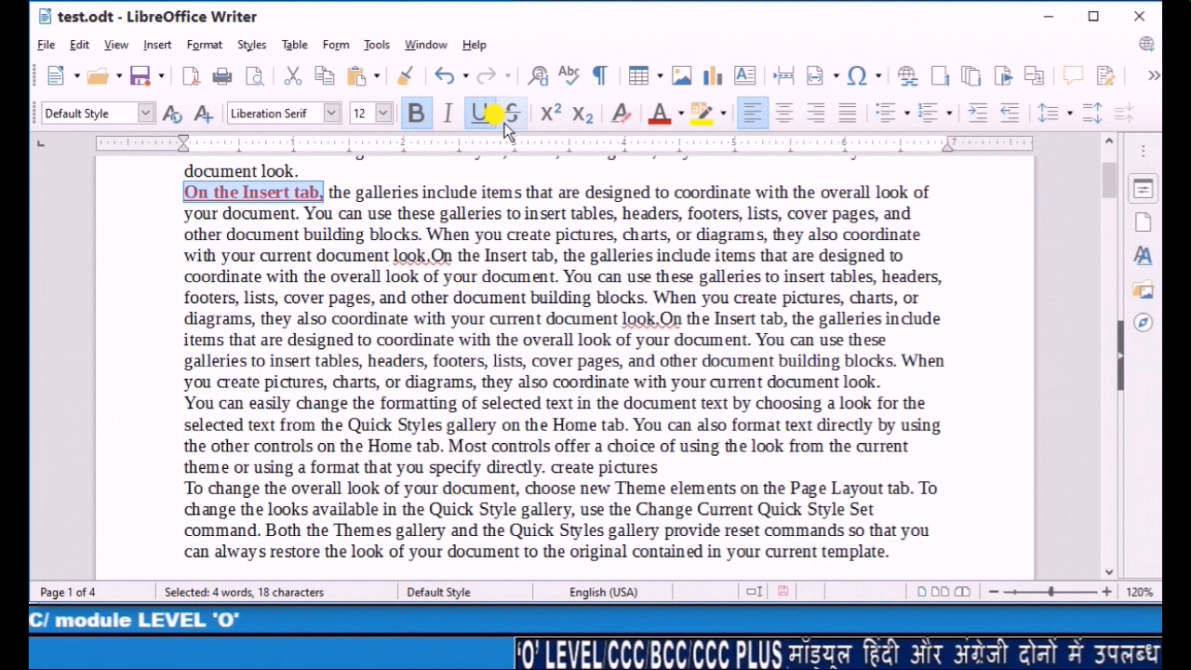
click(385, 250)
Step: Clone the formatting of "On the Insert tab," onto the first paragraph's text around "When you, charts, or diagrams,"
drag(321, 192, 244, 193)
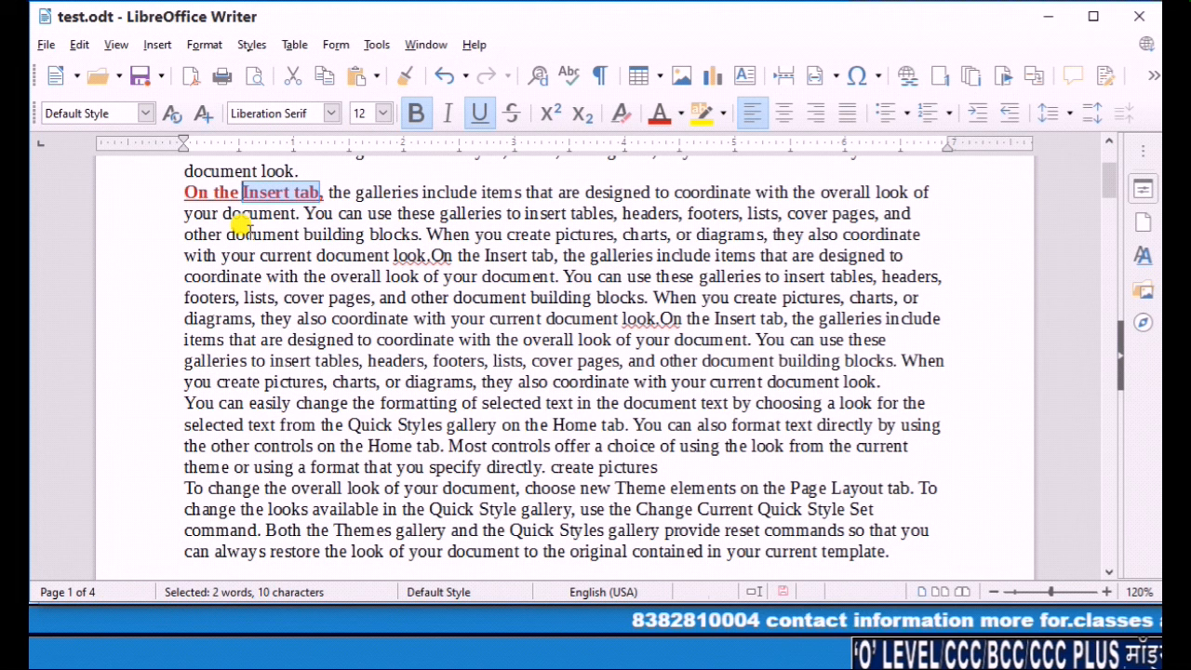
click(270, 253)
drag(323, 192, 178, 180)
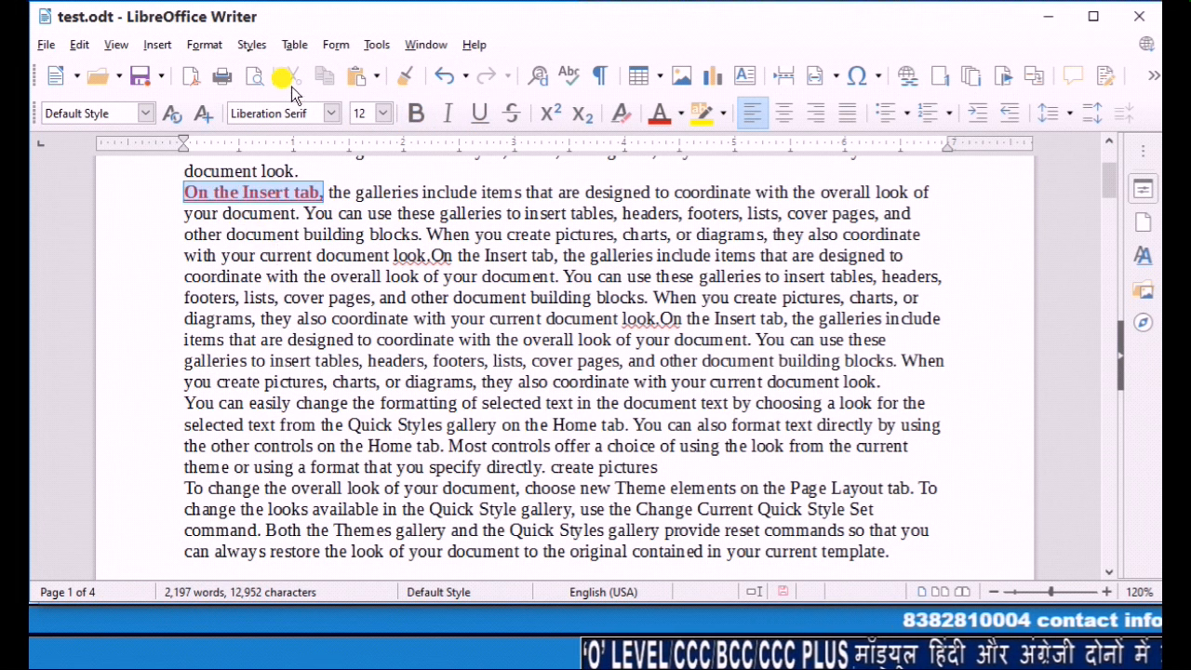
click(404, 77)
scroll(399, 226, up, 3)
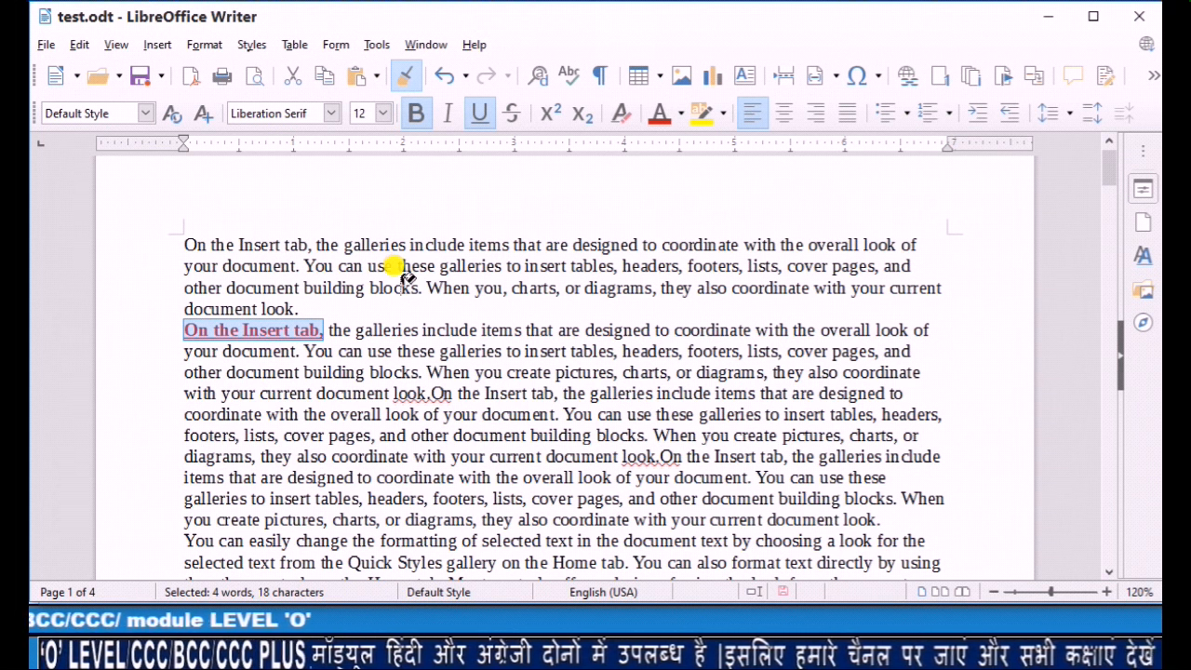
drag(392, 287, 674, 284)
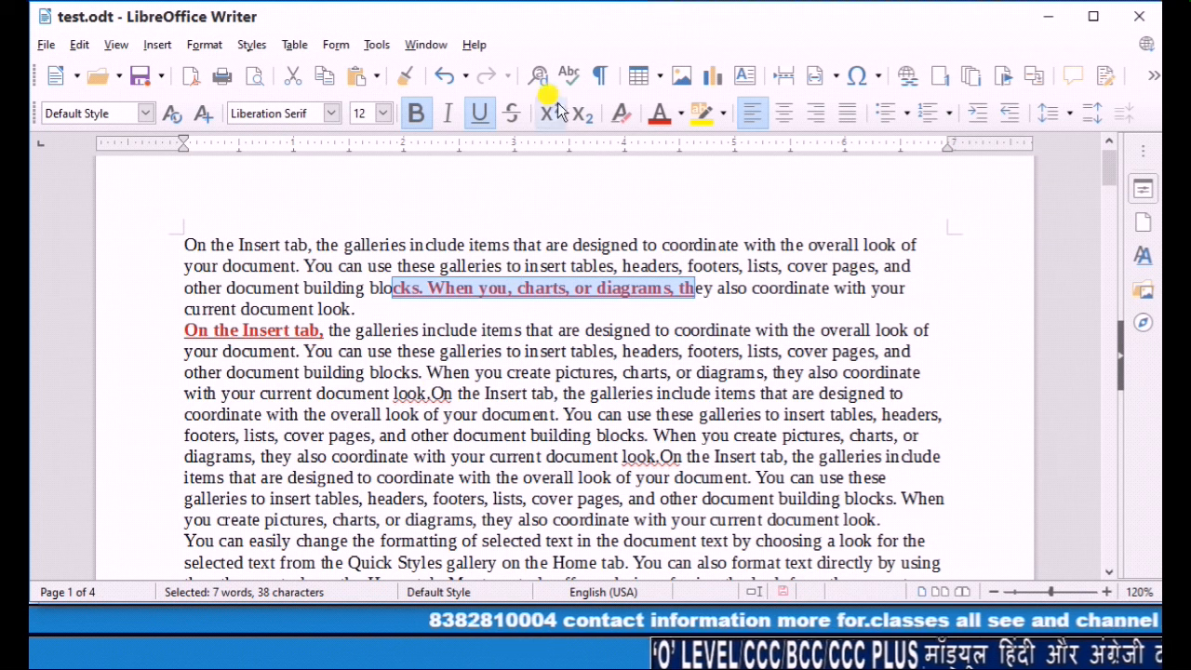
Step: Undo the cloned formatting and the underline on "On the Insert tab,", and redo both changes
click(444, 78)
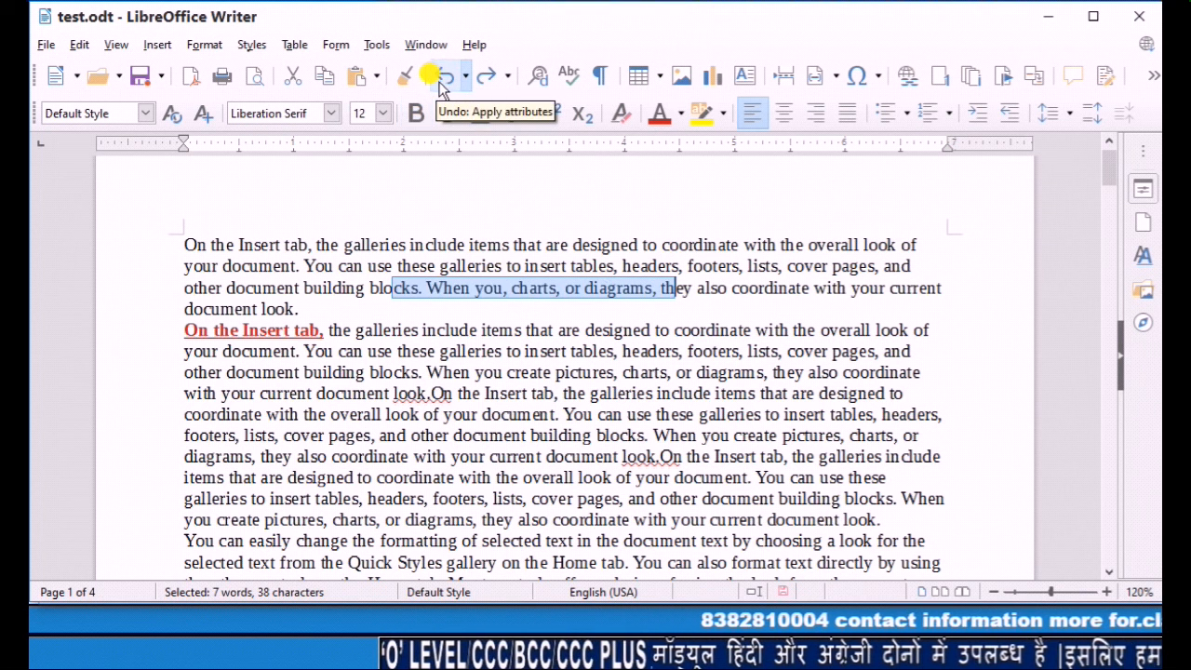
click(446, 80)
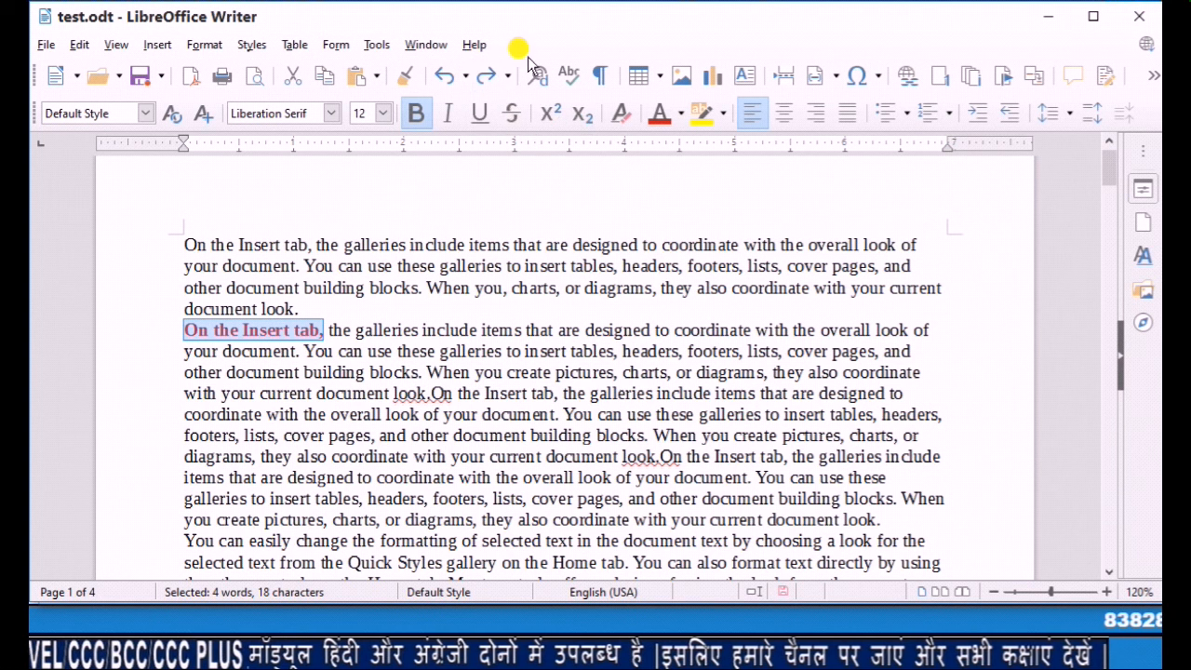
click(487, 74)
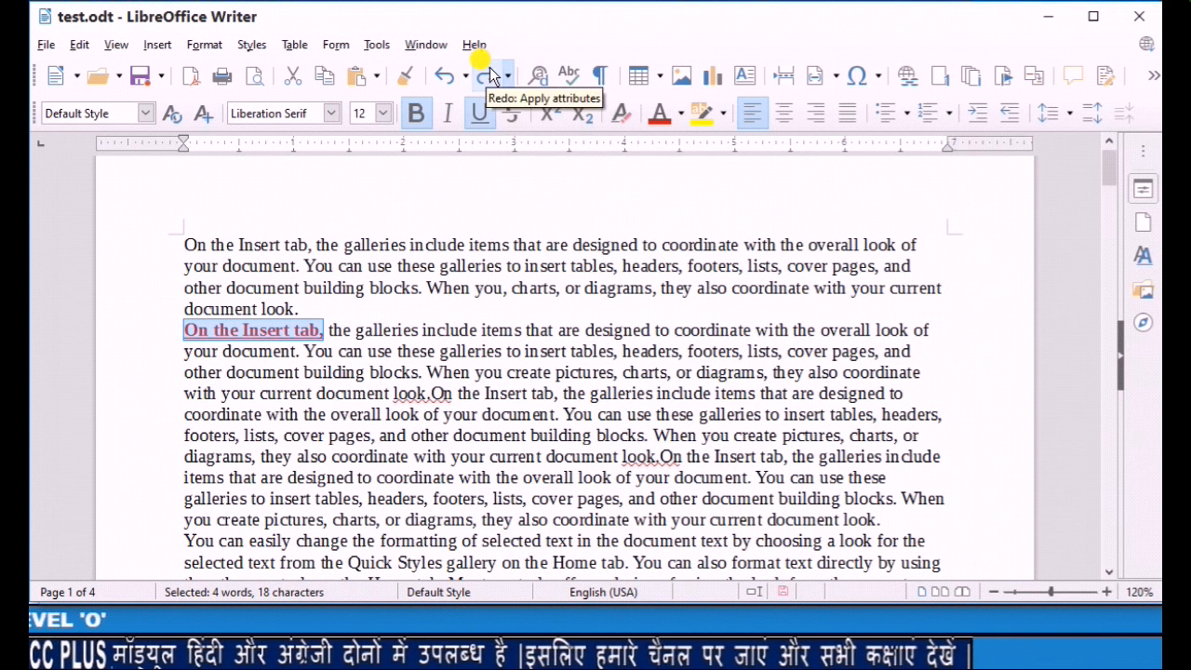
click(490, 75)
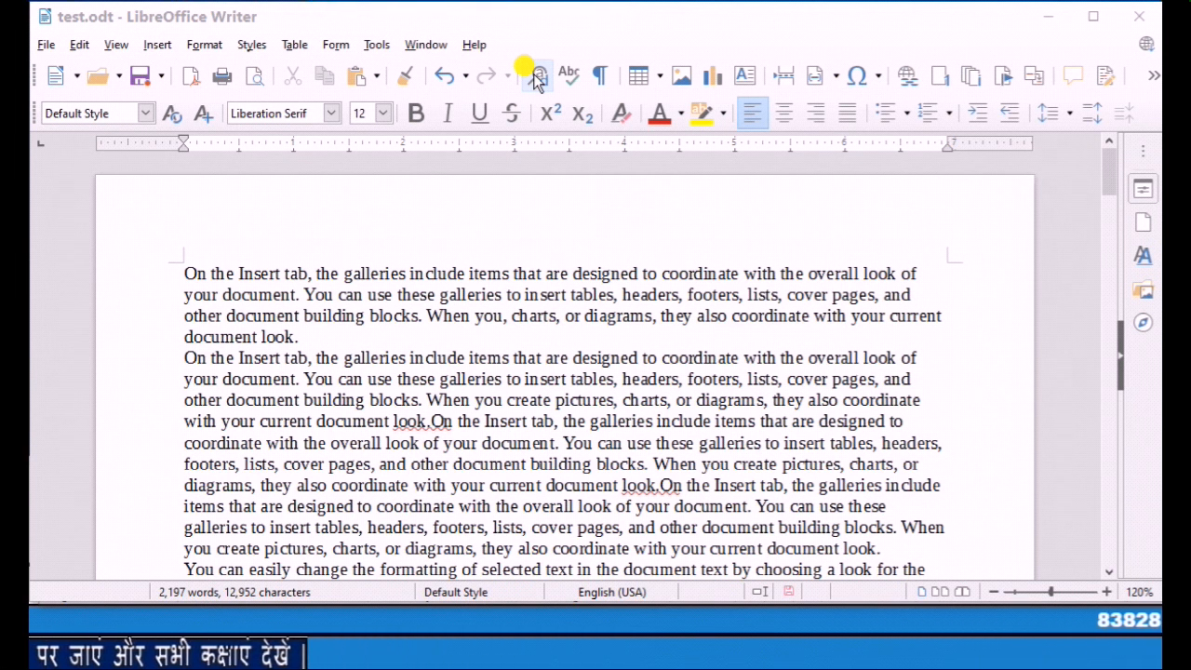
Step: Find all occurrences of "that" in the document with Find & Replace, moving the dialog aside from the text
double_click(527, 274)
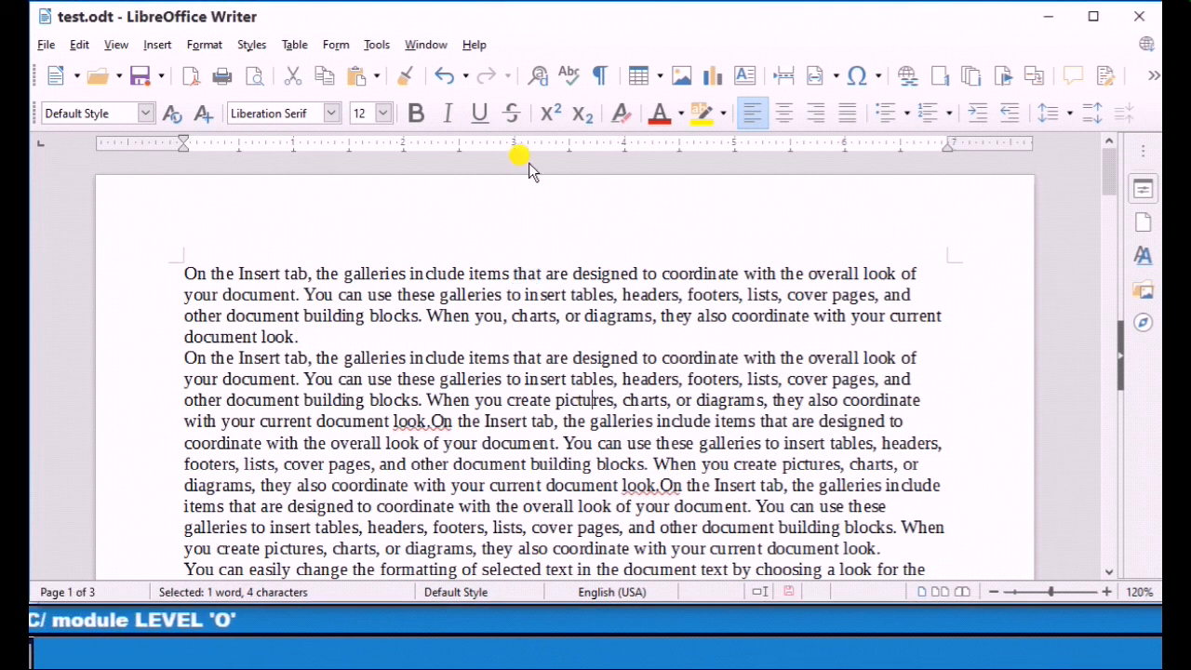
click(538, 76)
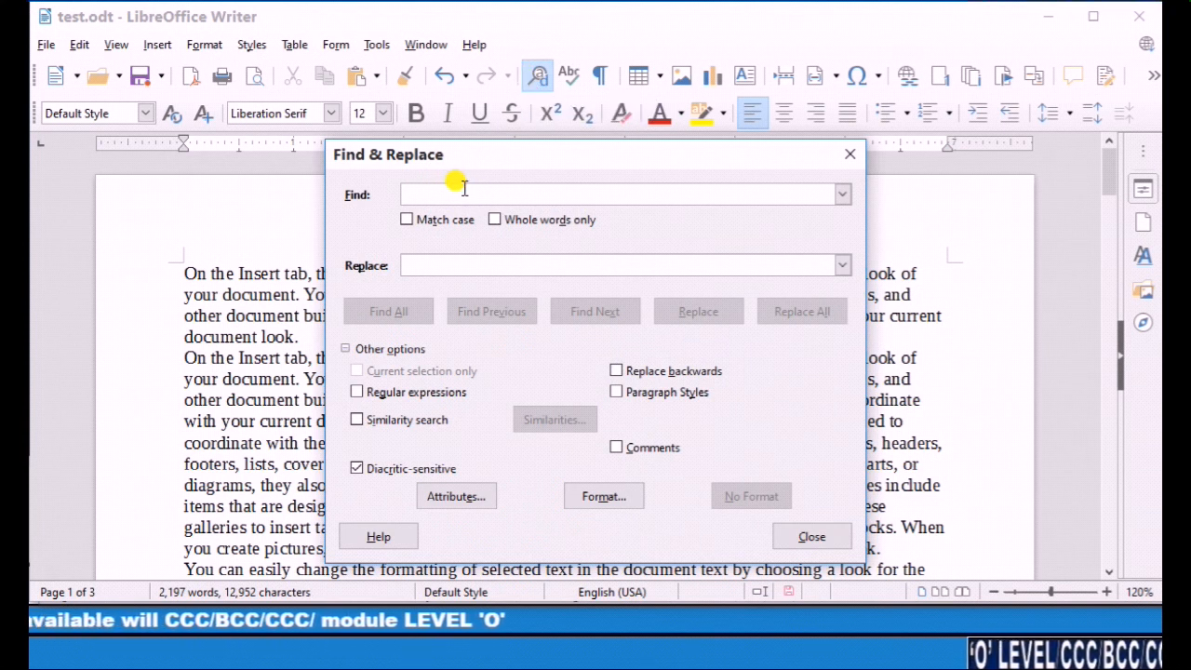
text(that)
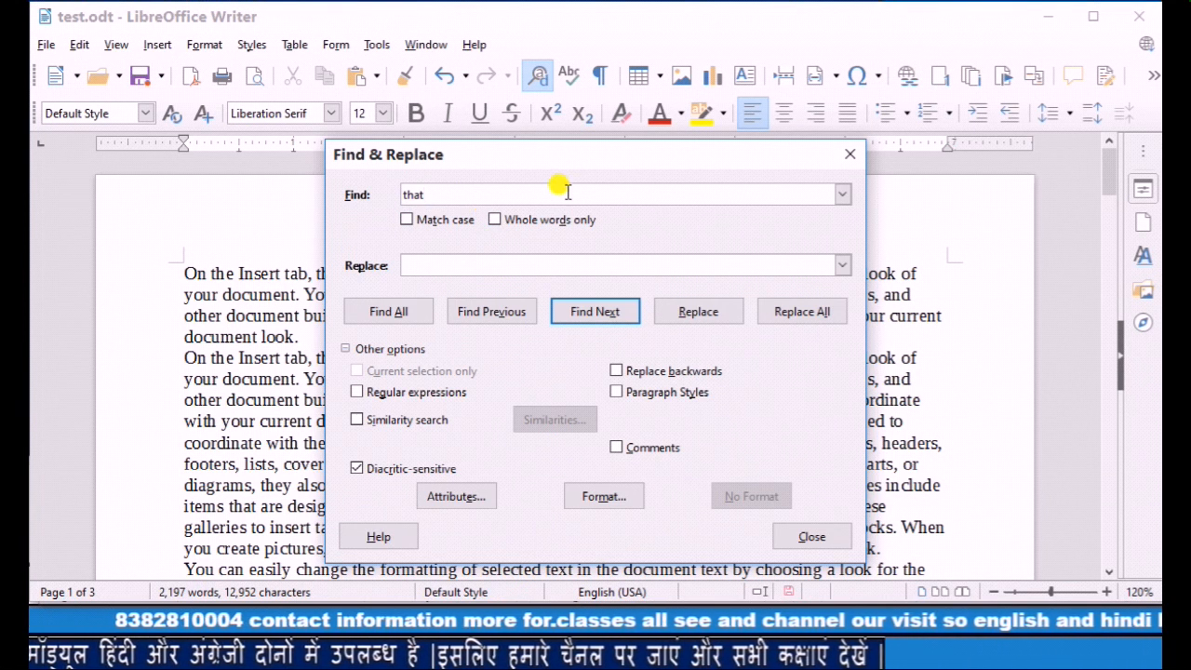
drag(584, 168, 888, 147)
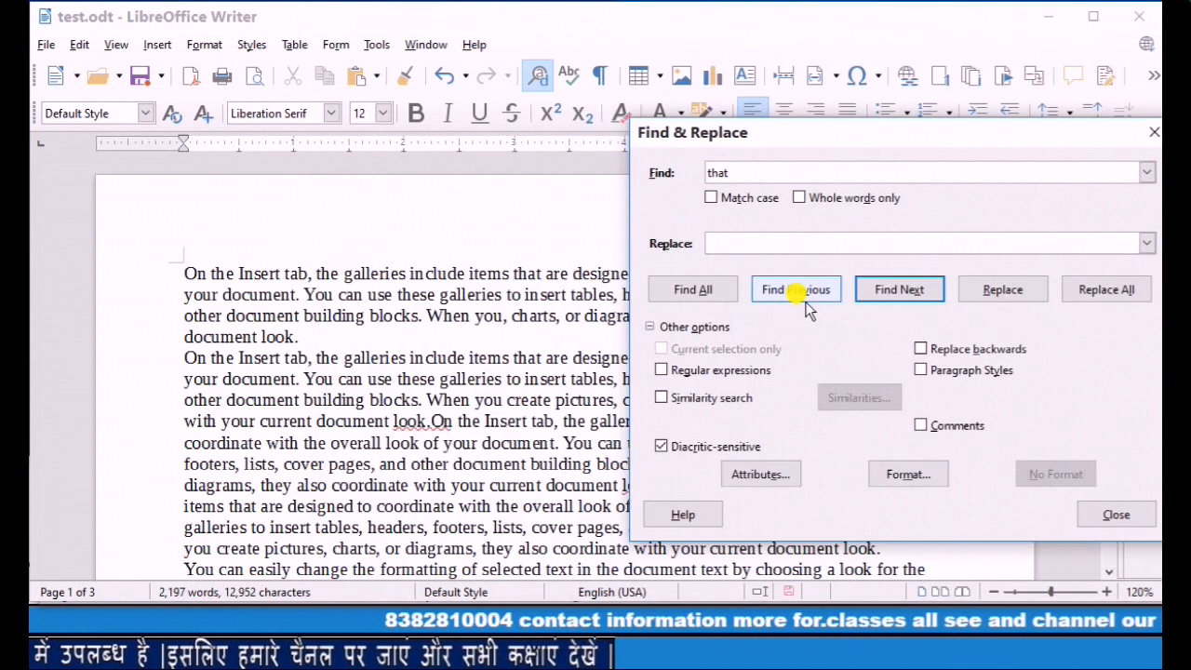
click(694, 289)
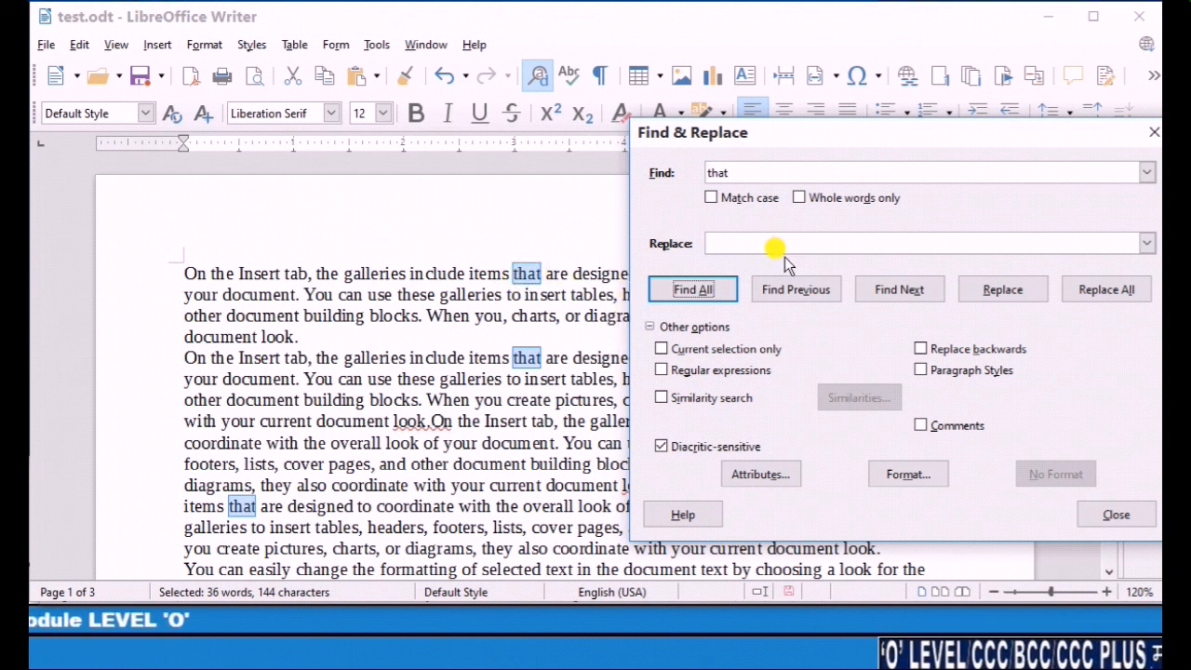
Step: Replace all occurrences of "that" with "nielitbhu", close Find & Replace and check the replaced words in the text
click(758, 242)
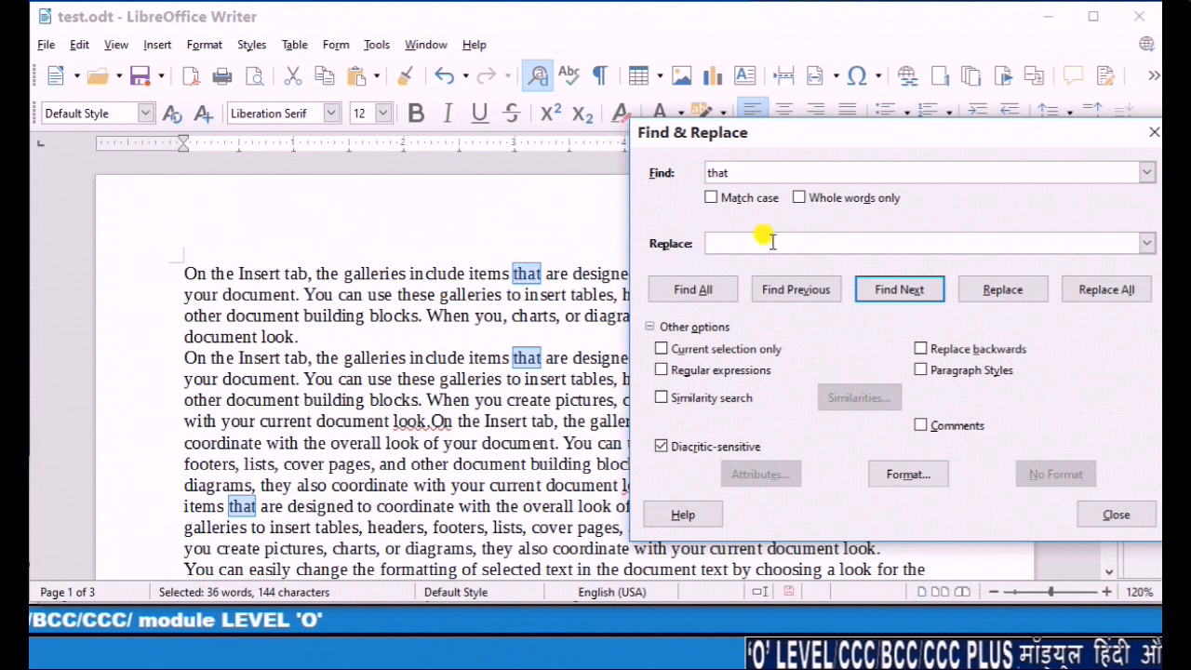
text(nie)
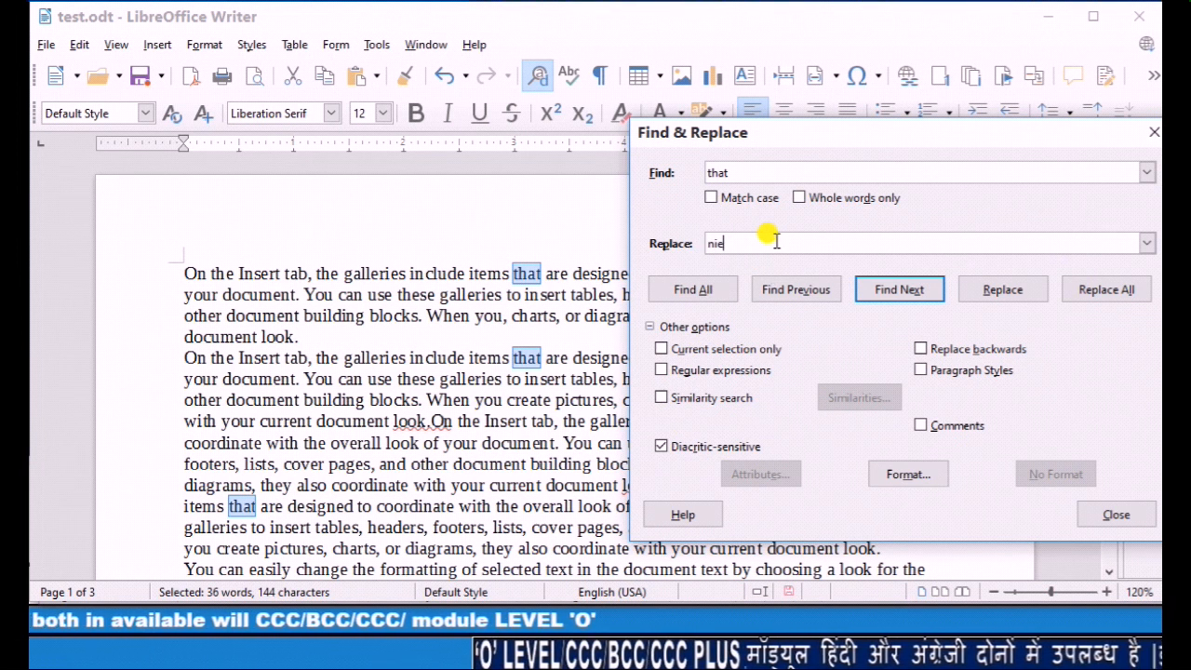
text(litbhu)
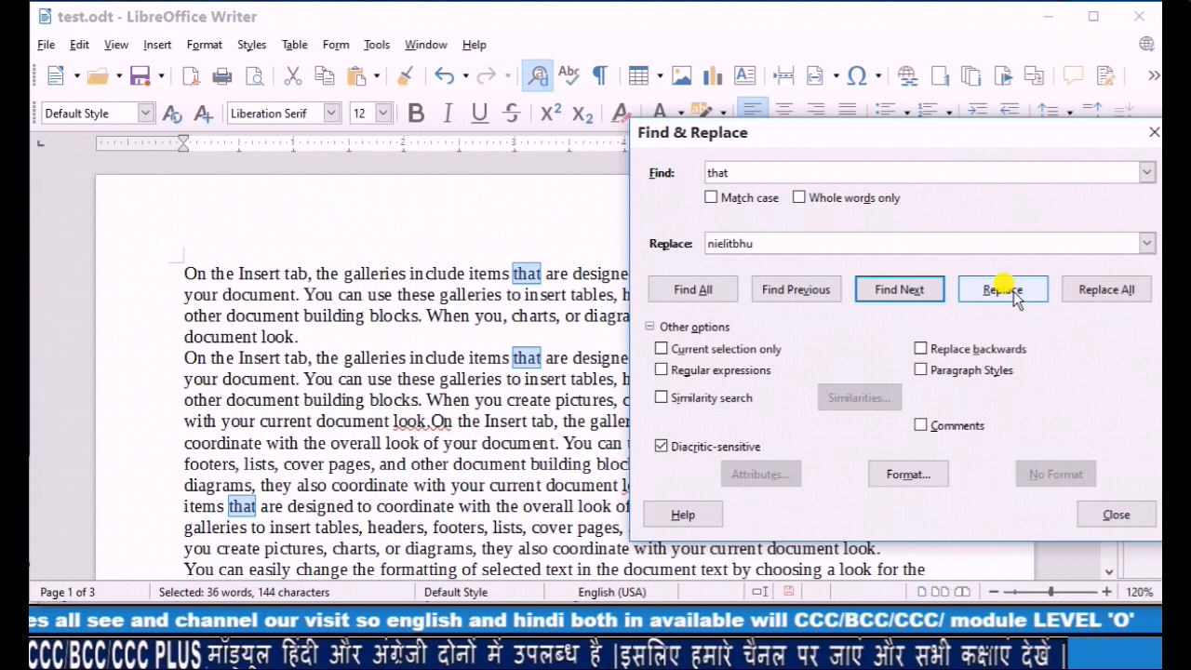
click(1106, 290)
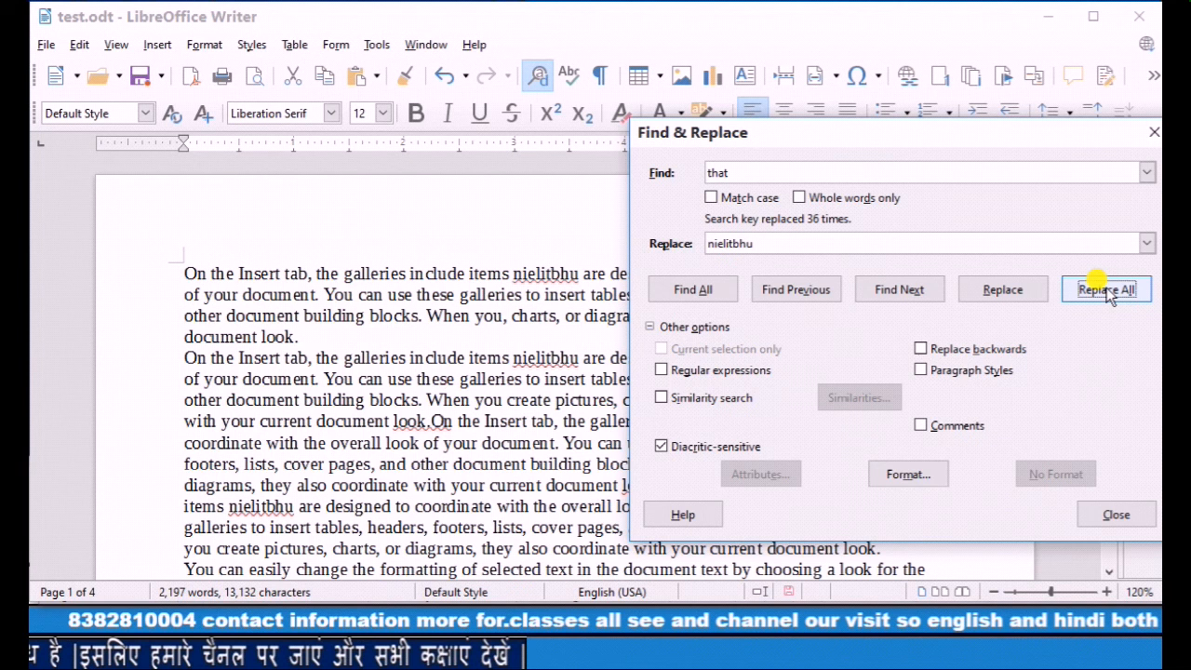
click(1116, 515)
click(530, 277)
click(560, 359)
click(263, 505)
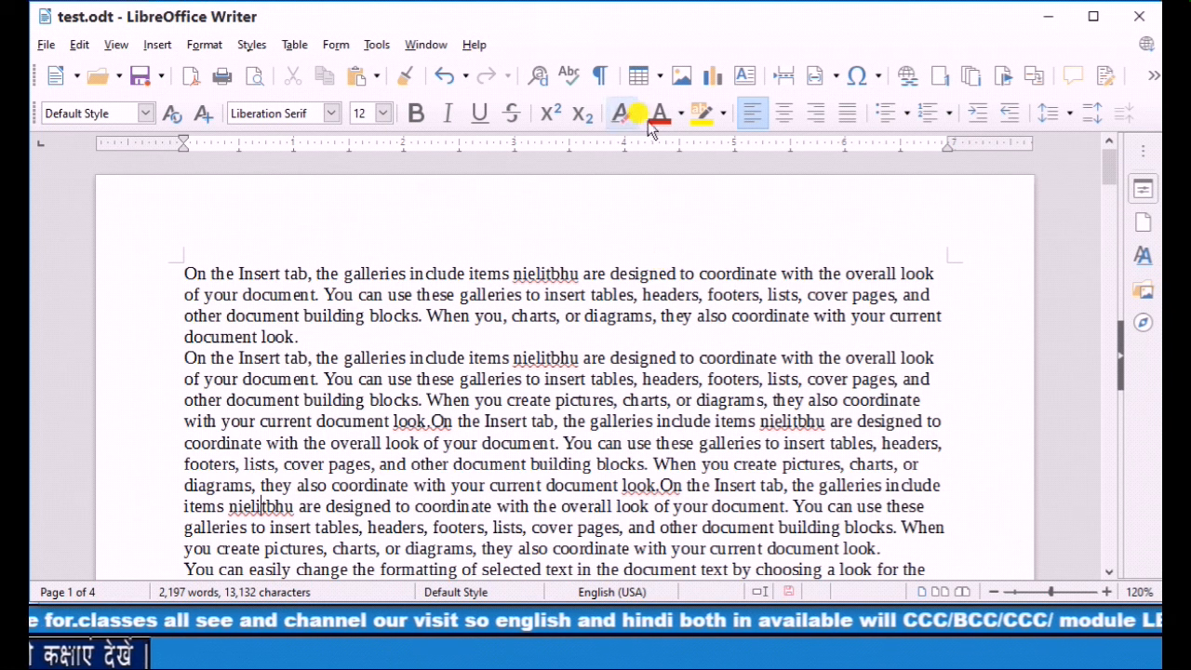
Step: Run the spelling check, add "look.On" and "nielitbhu" to the dictionary, and close the check
click(564, 74)
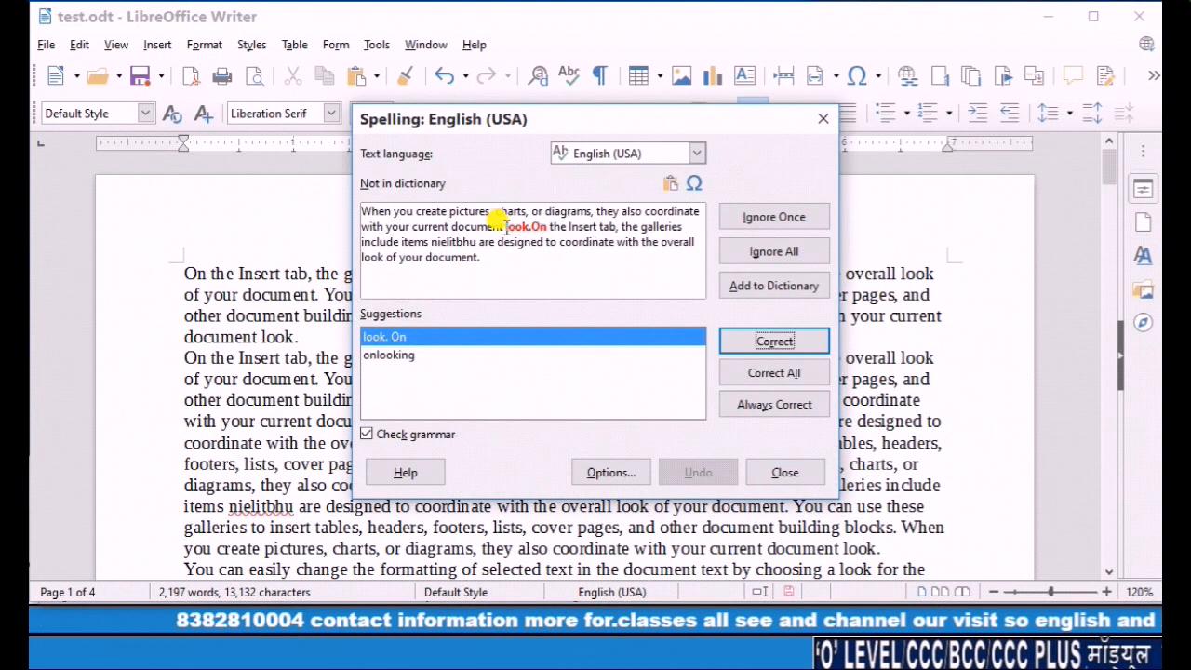
drag(503, 226, 551, 226)
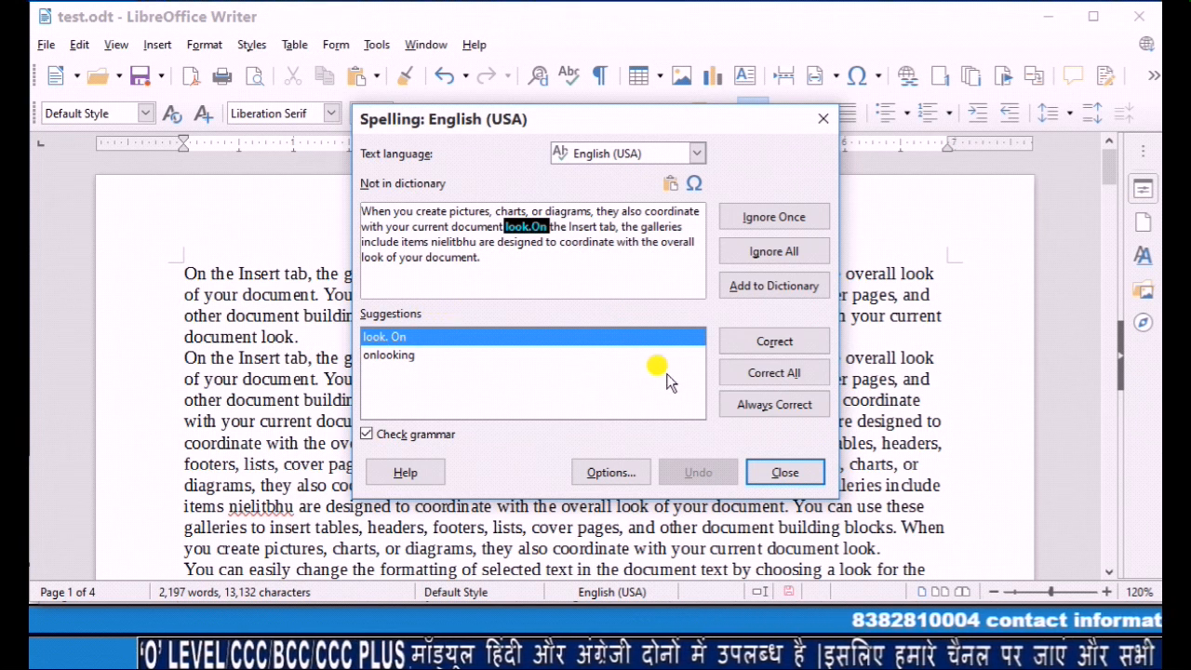
click(764, 282)
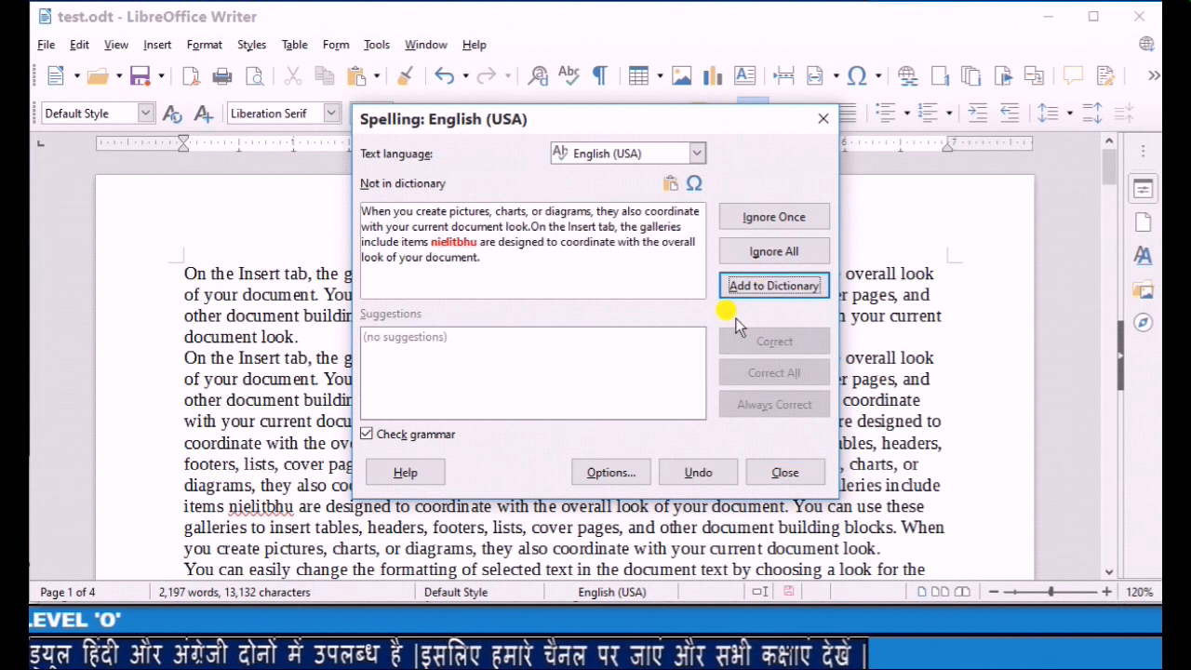
drag(435, 244, 485, 244)
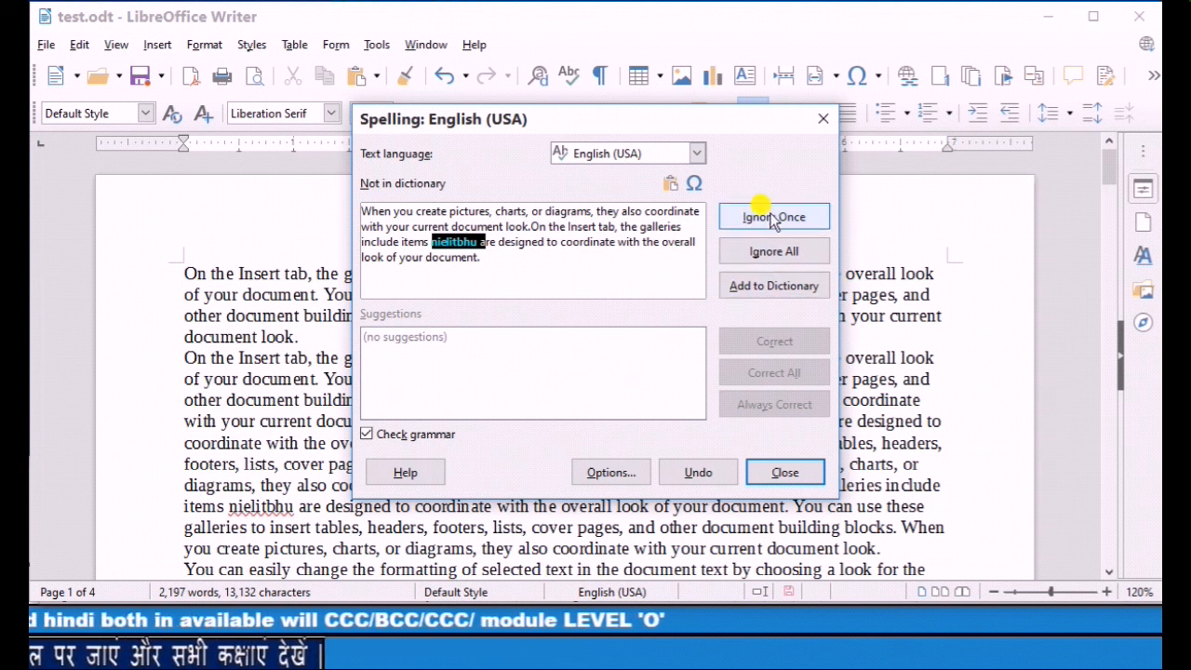
click(774, 283)
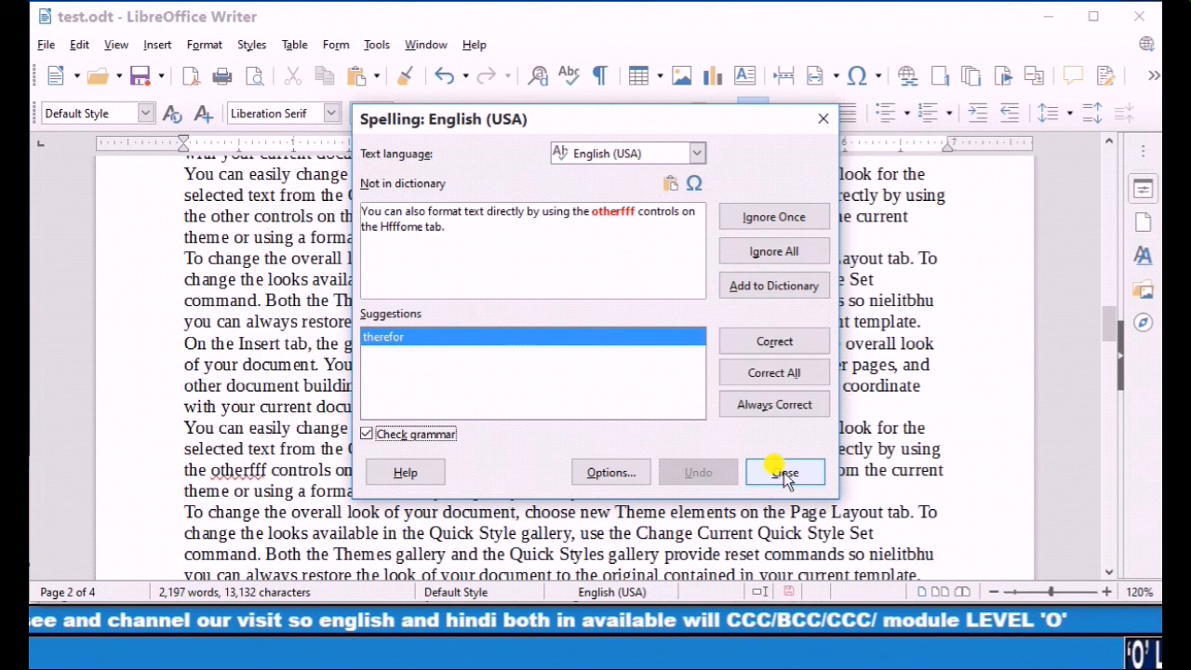
click(785, 473)
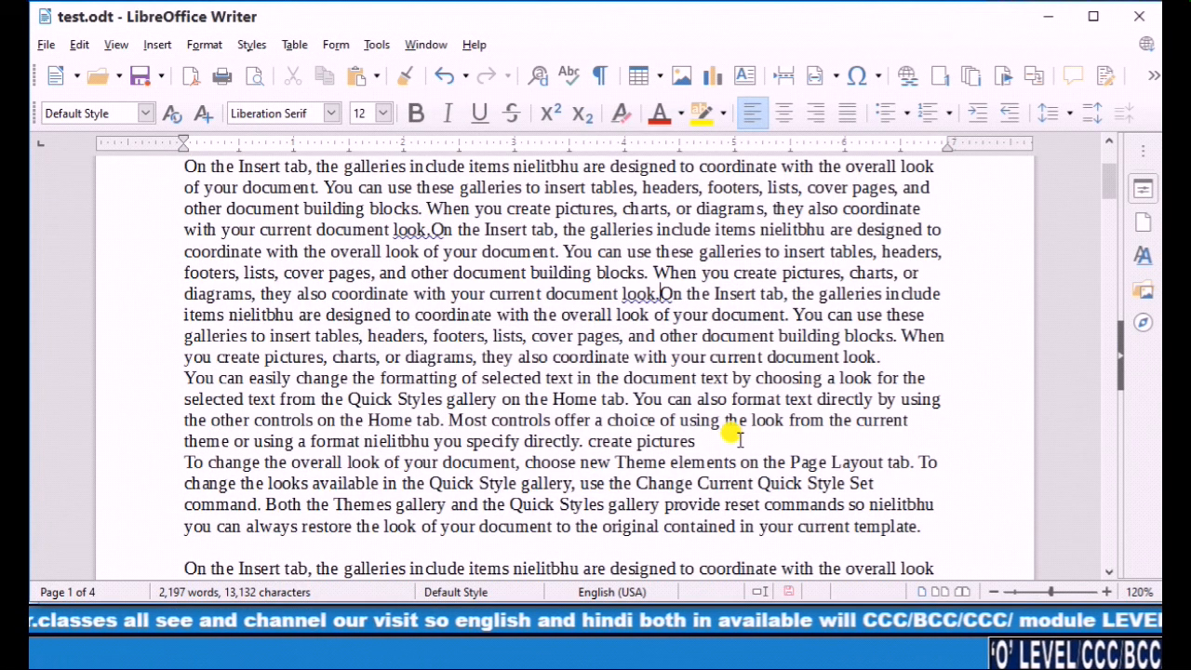
scroll(731, 434, up, 4)
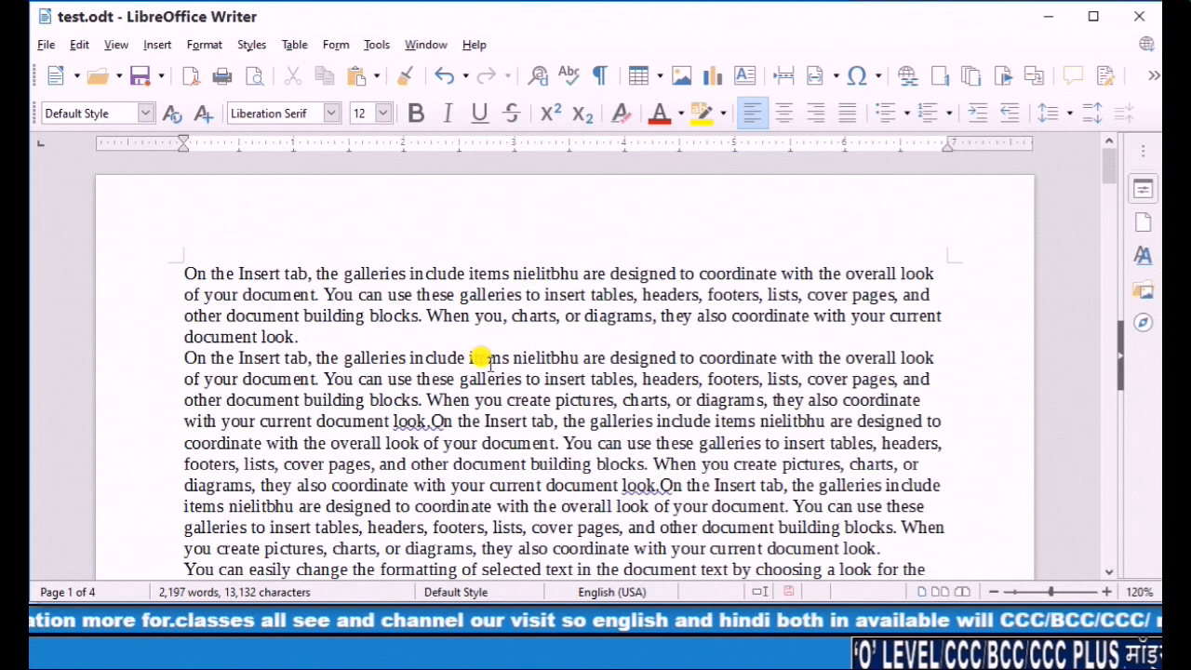
scroll(587, 390, down, 2)
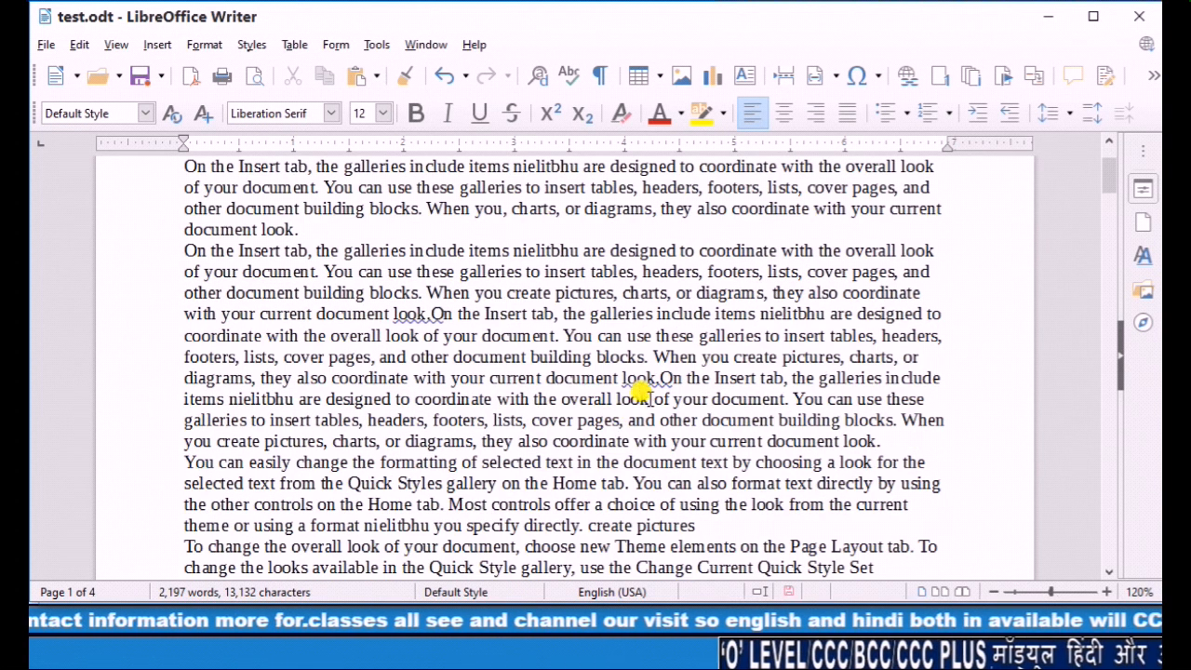
Step: Select the underlined "look.On" in the second paragraph, rerun the spelling check and dismiss it
double_click(665, 377)
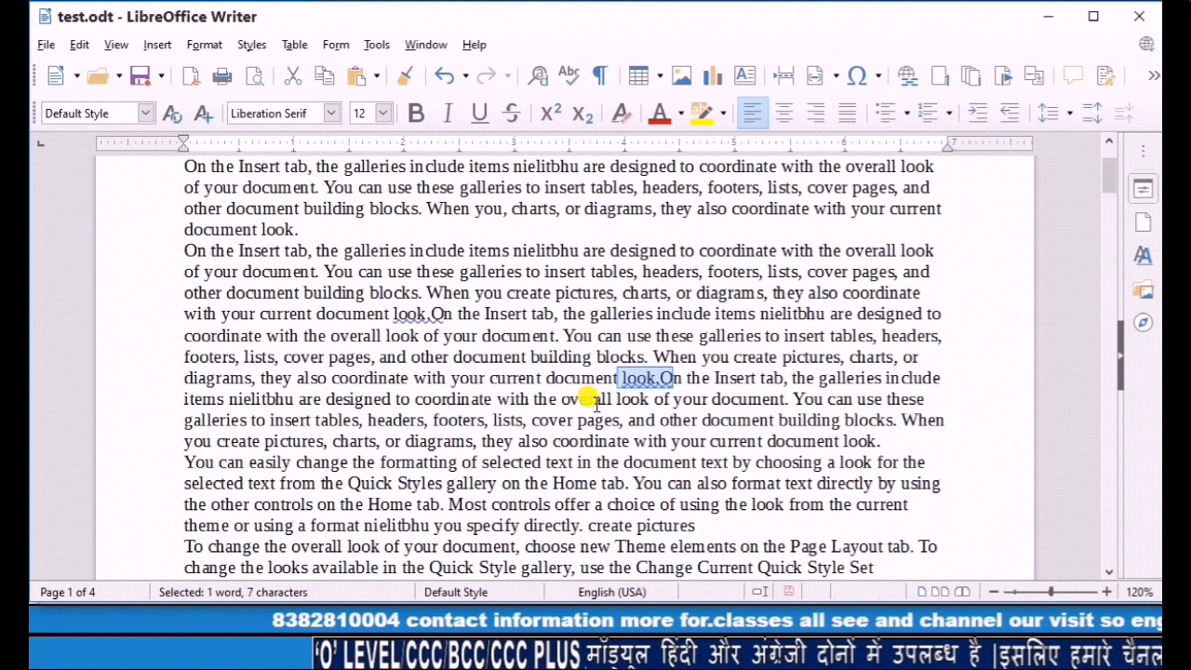
click(567, 77)
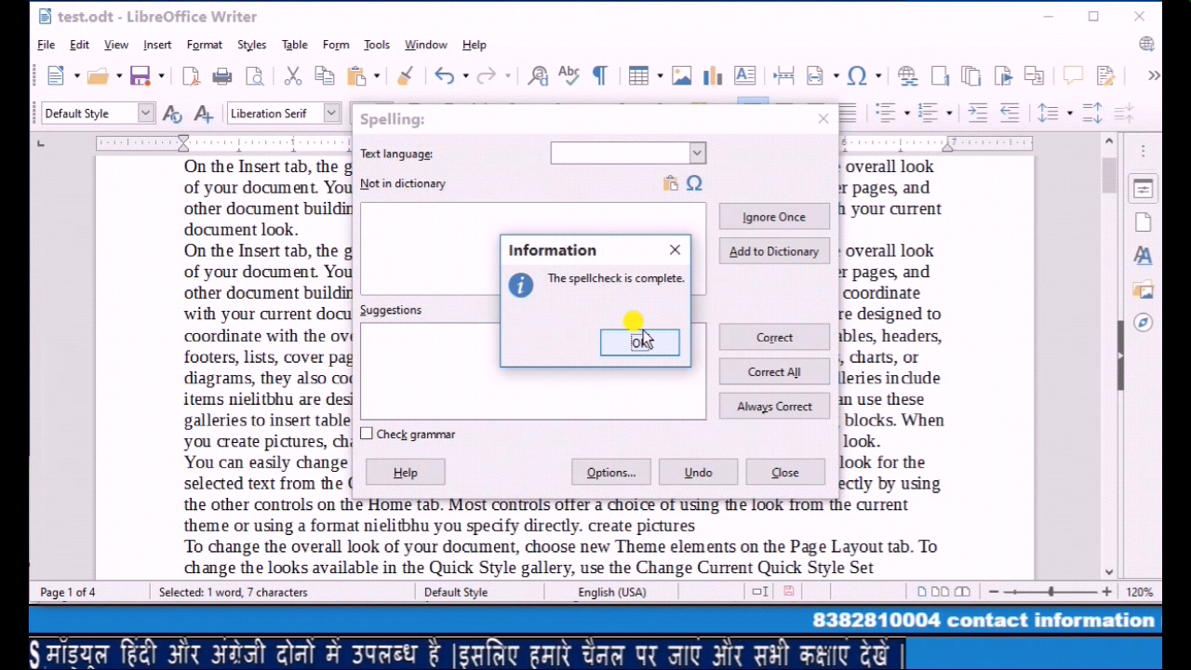
click(641, 341)
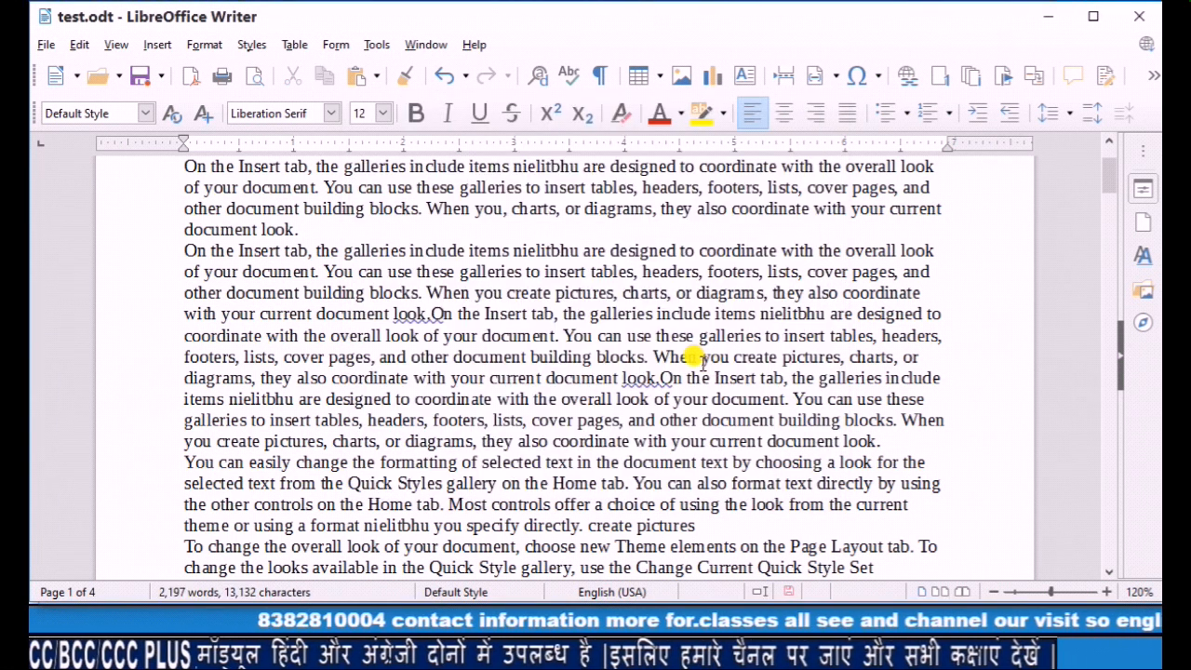
Step: Correct the missing space in both underlined occurrences of "look.On" in the second paragraph using the suggestion "look. O"
right_click(652, 387)
click(625, 379)
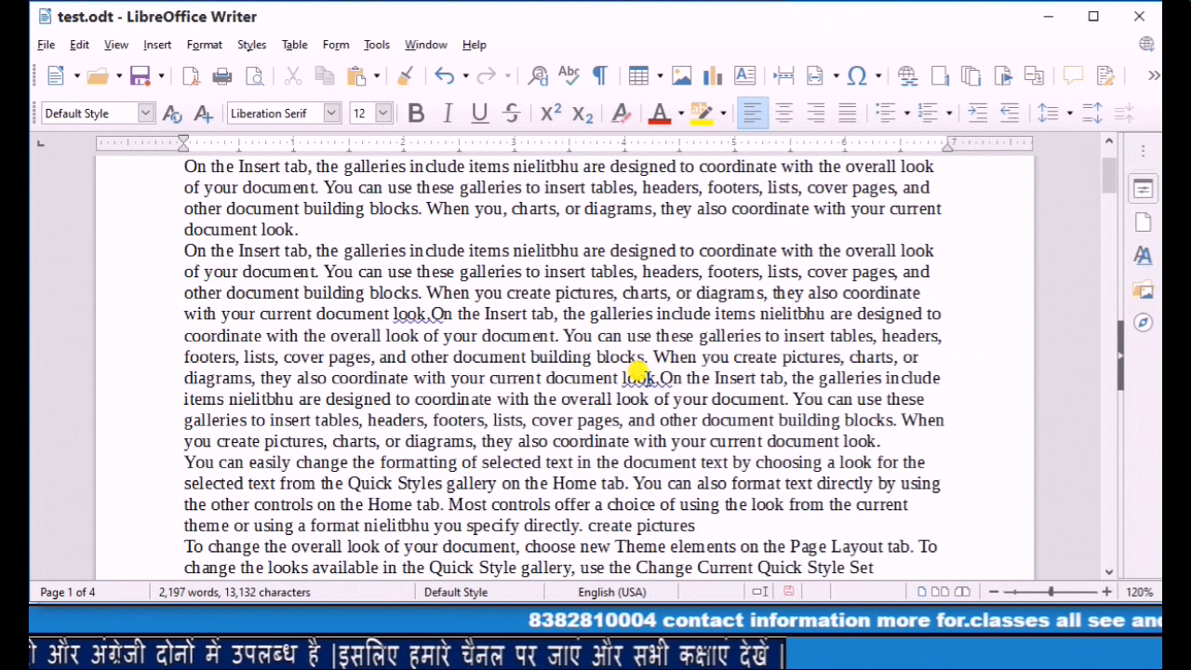
right_click(648, 380)
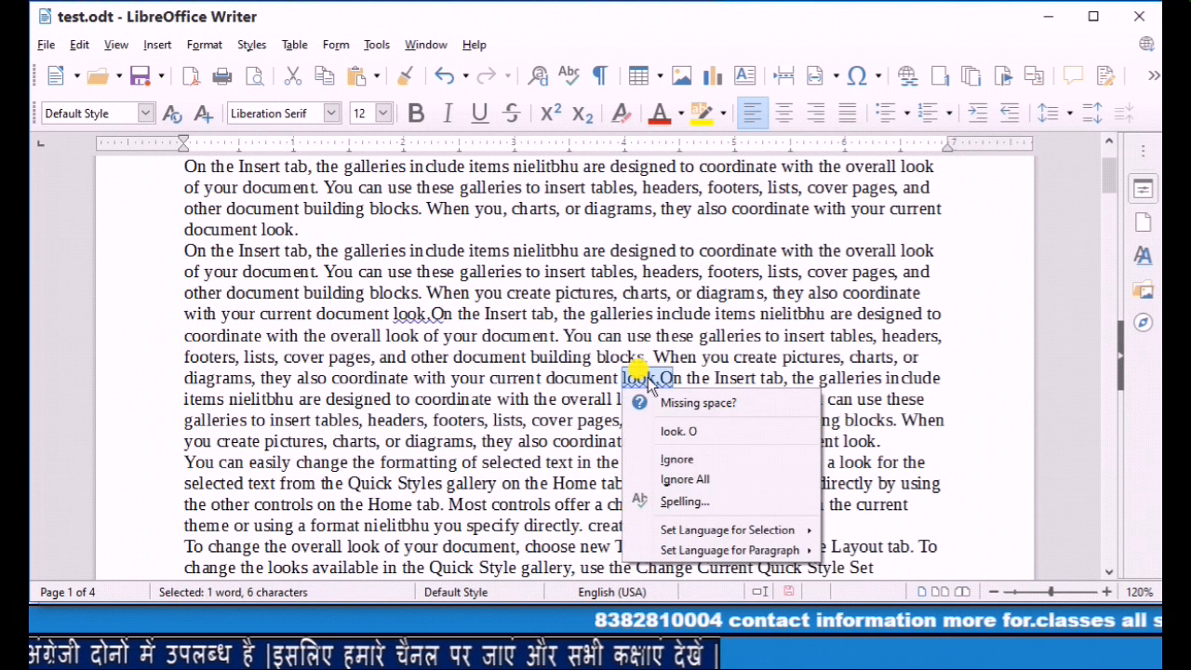
click(692, 433)
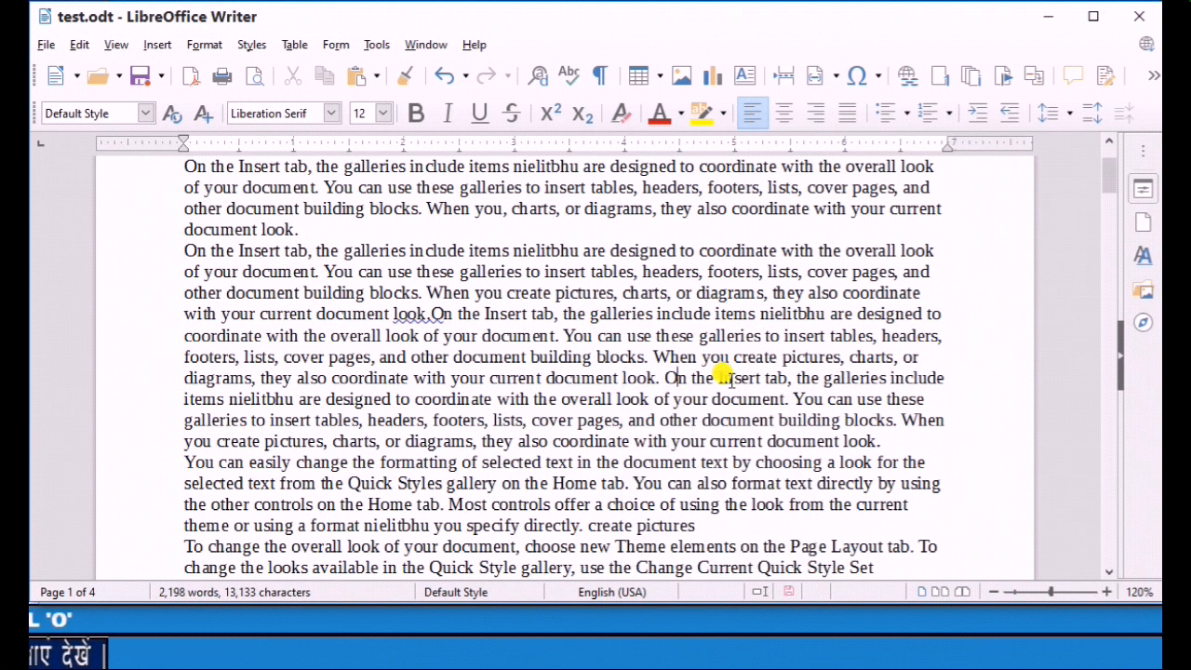
click(427, 313)
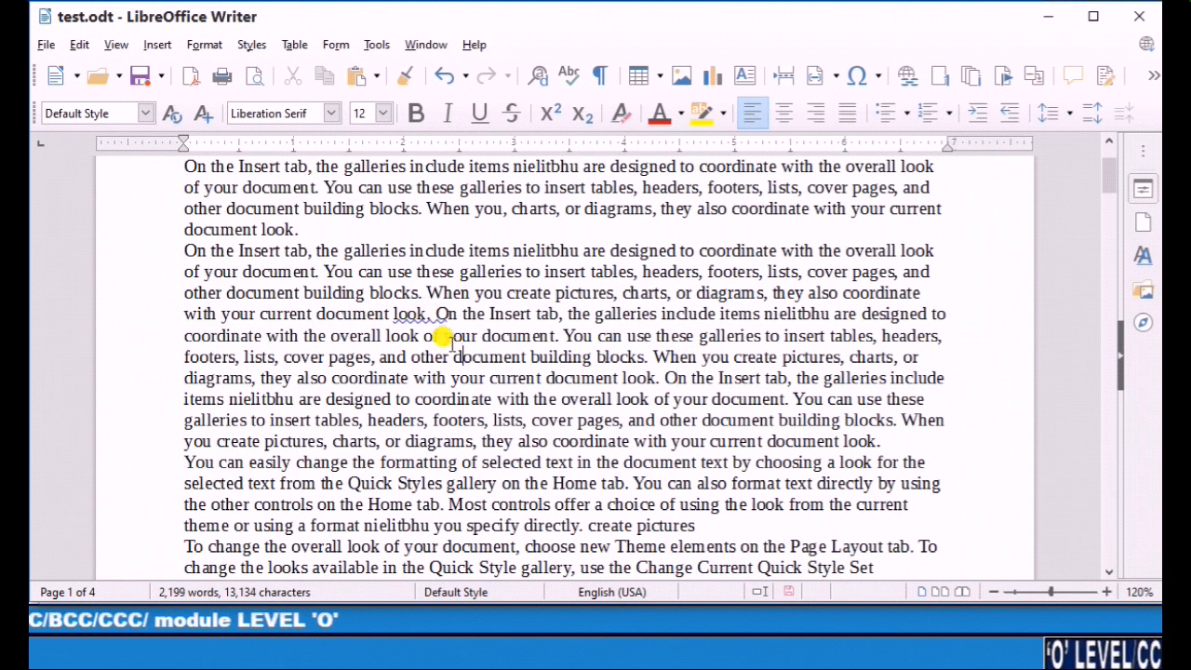
right_click(419, 314)
key(Escape)
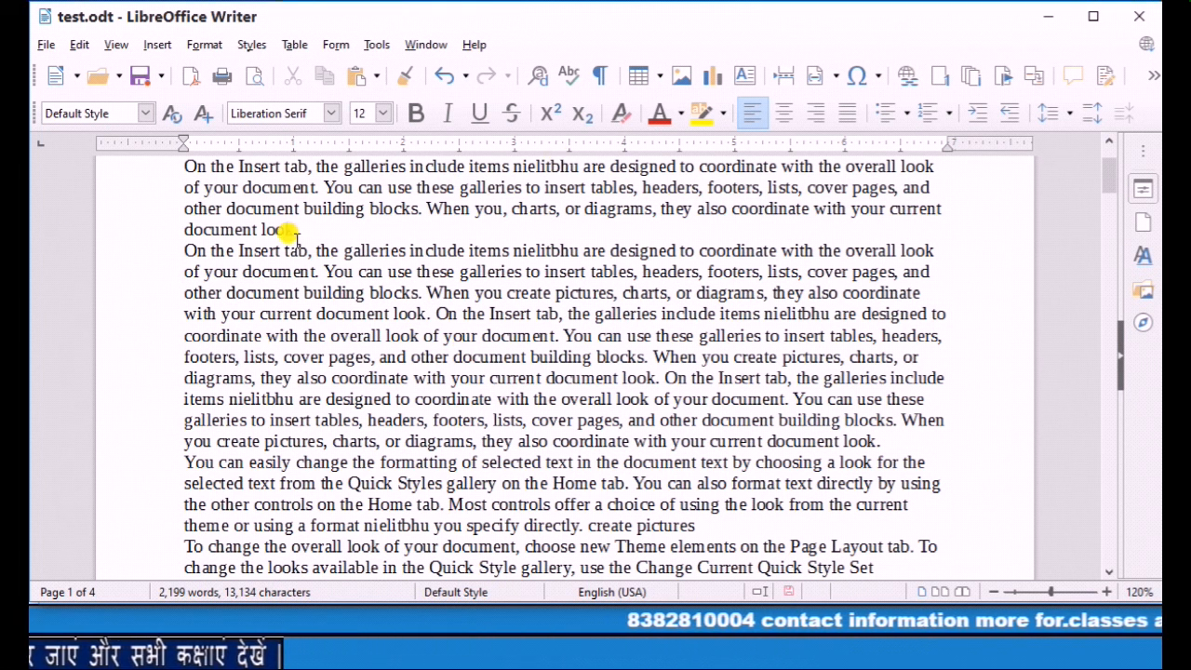
Step: Show the formatting marks and examine the paragraph mark at the end of the second paragraph
click(601, 79)
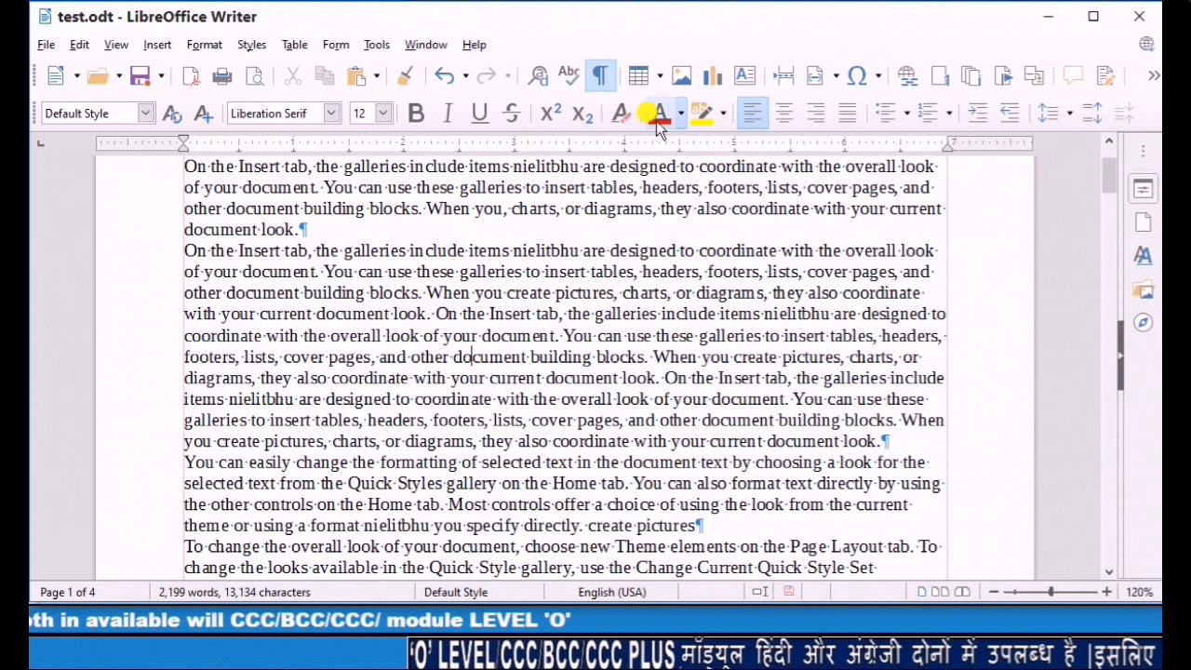
drag(886, 439, 865, 441)
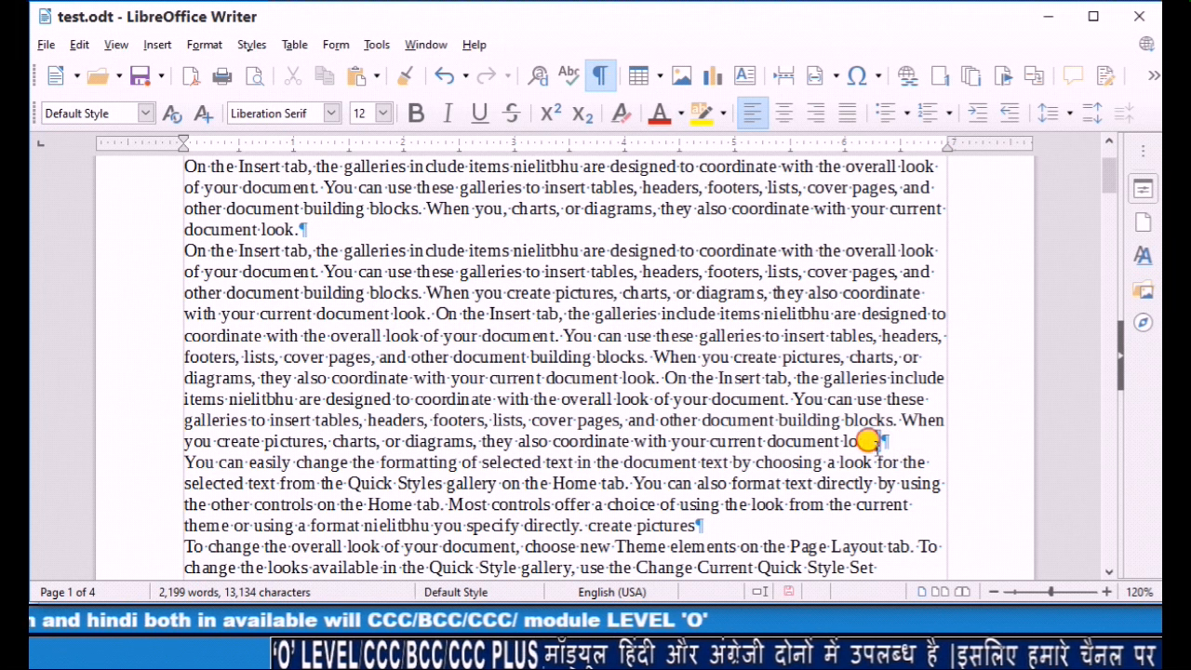
Step: Insert a table with five columns and five rows at the start of the blank first page
scroll(607, 346, up, 3)
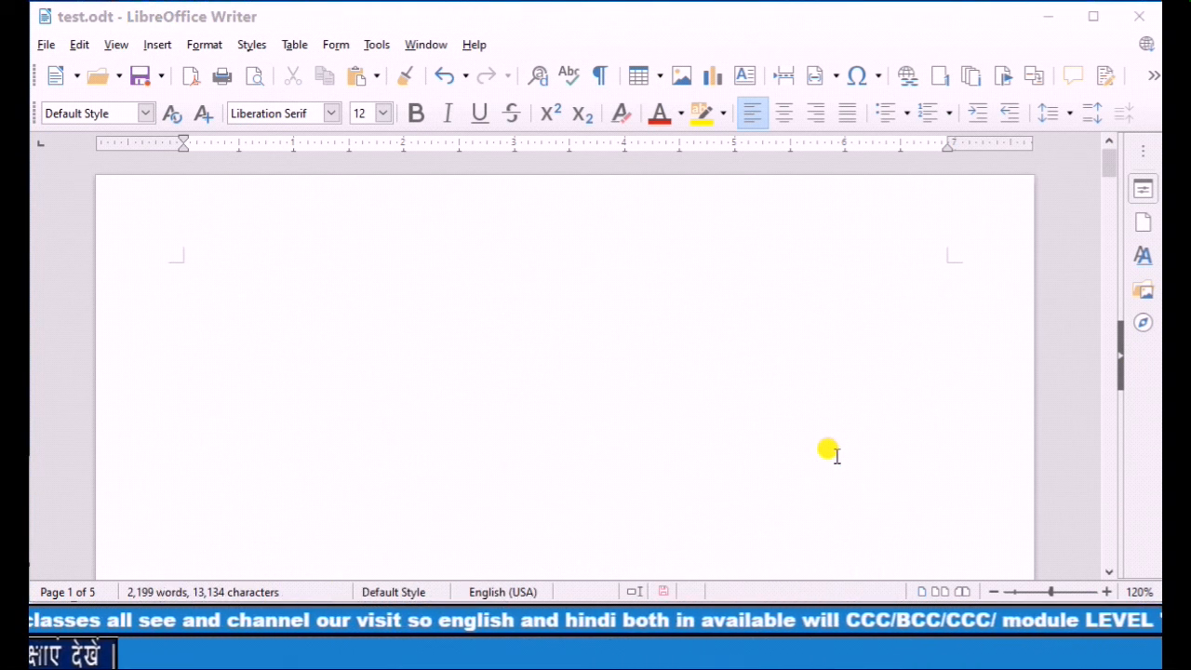
click(640, 82)
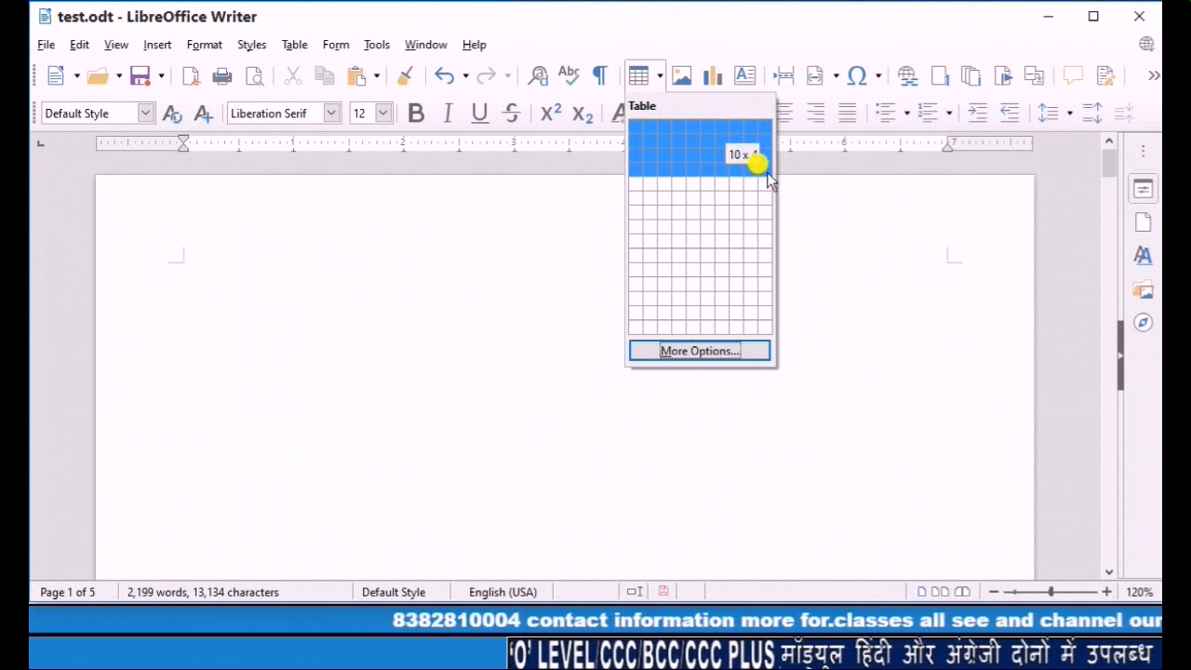
click(693, 191)
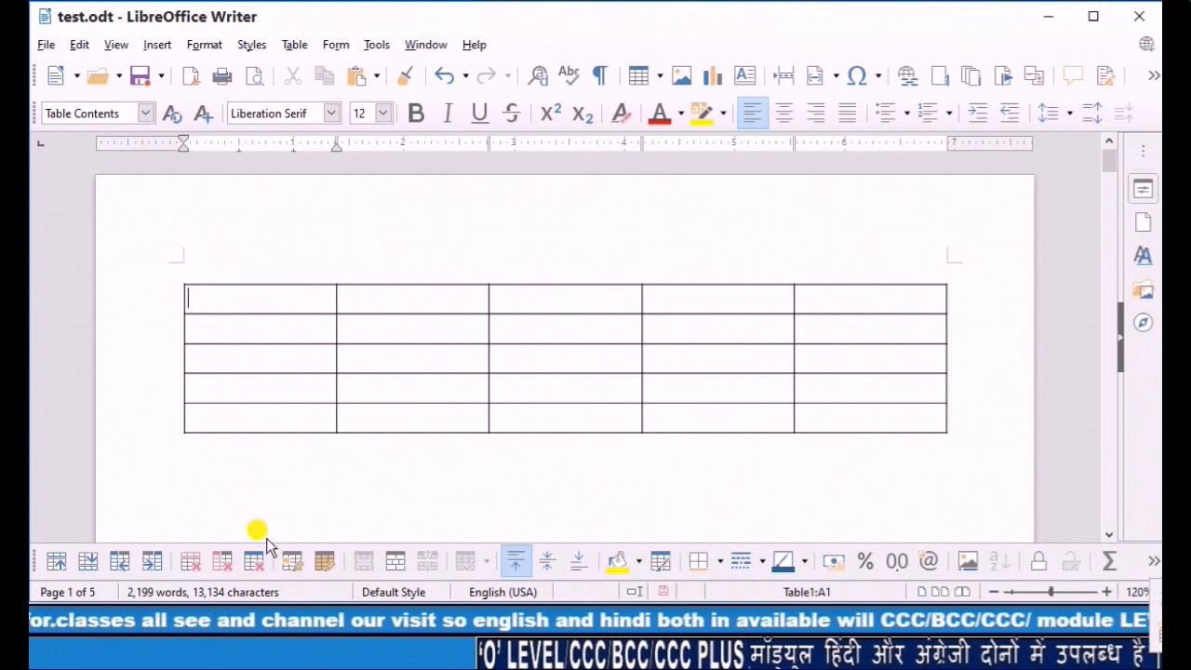
middle_click(596, 335)
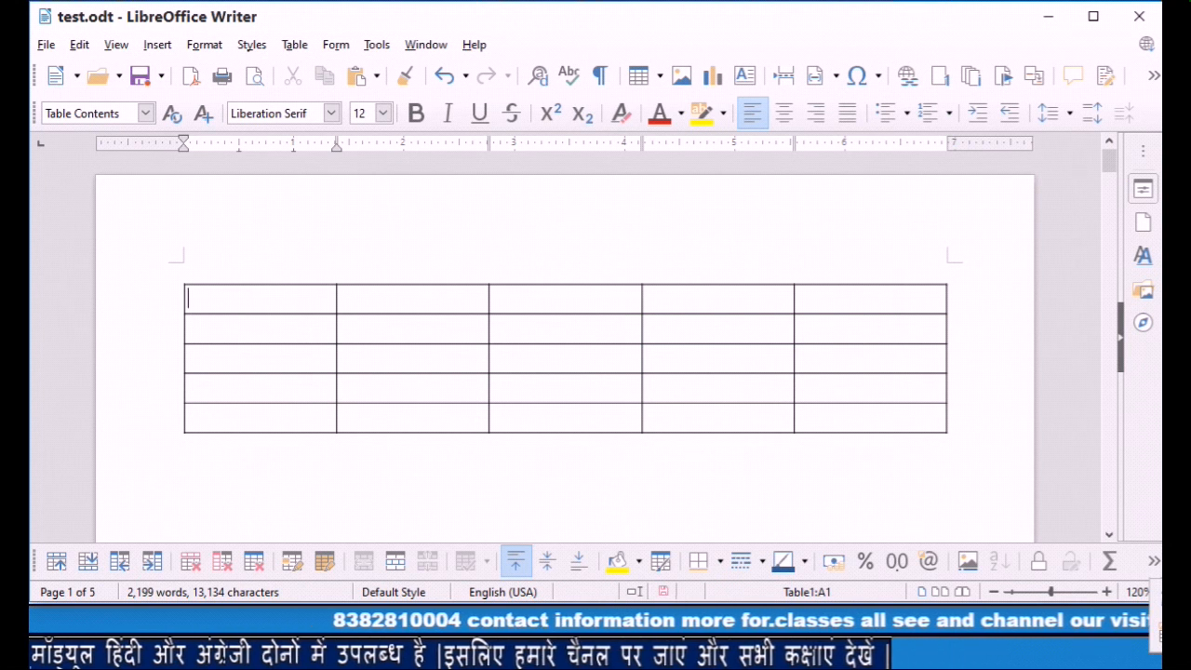
Step: Fill the table's header row with "Sr no", "Name", "Father name", "Mother name" and "Mobile number"
text(Sr )
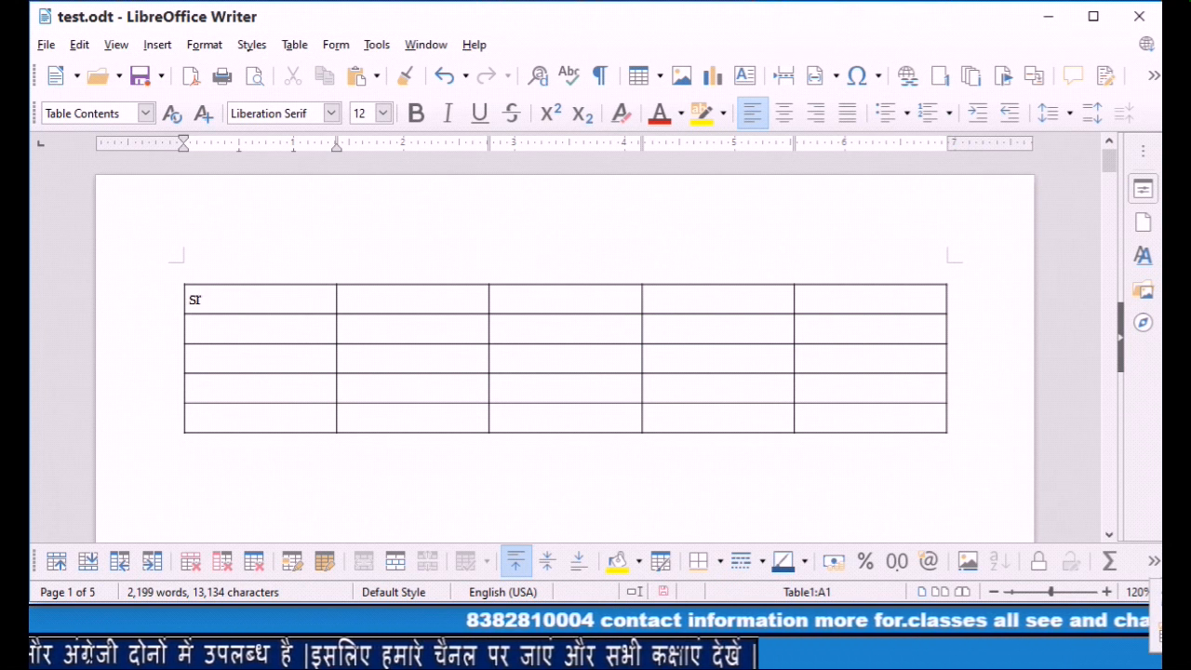
text(no)
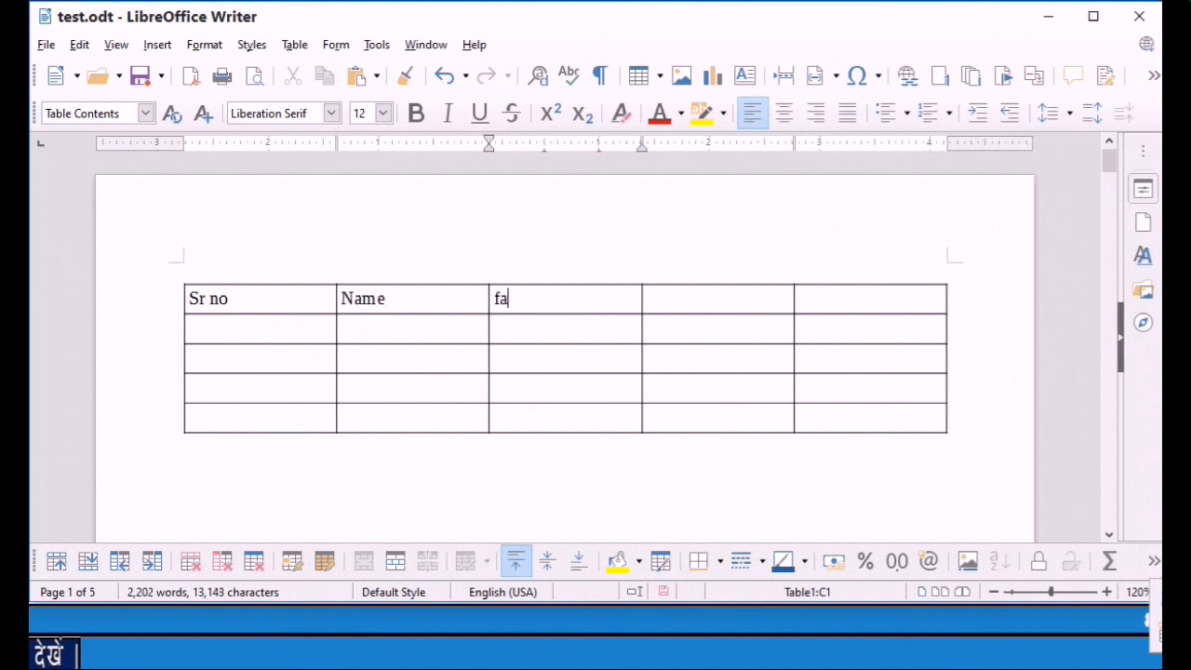
text(father na)
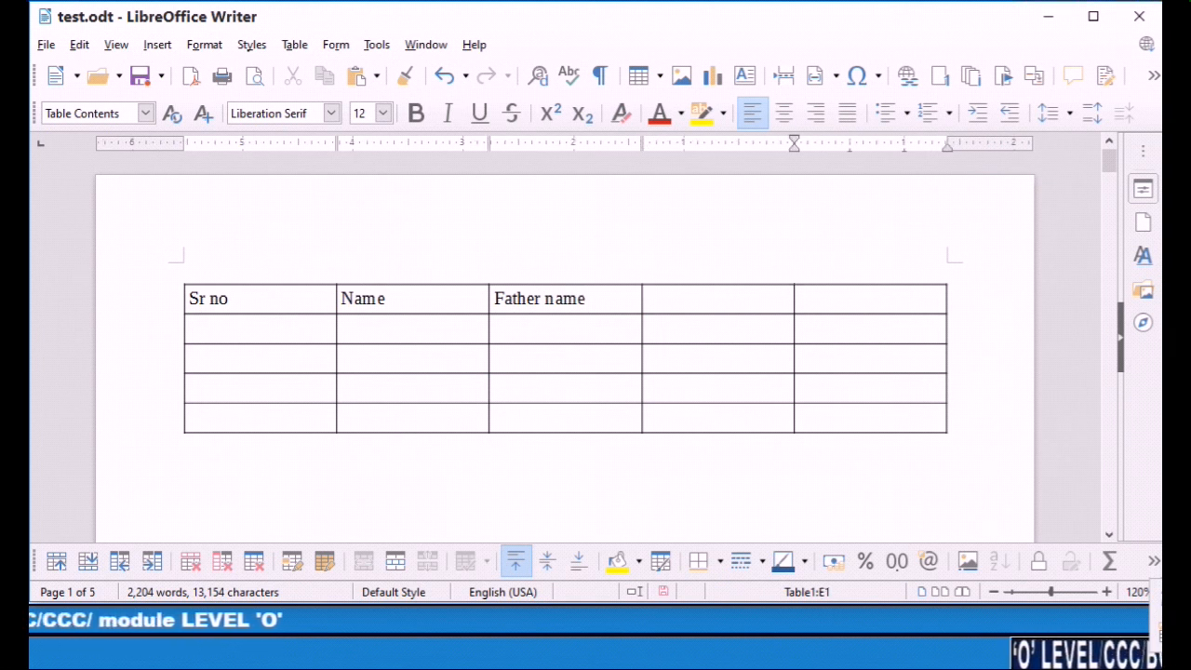
click(706, 298)
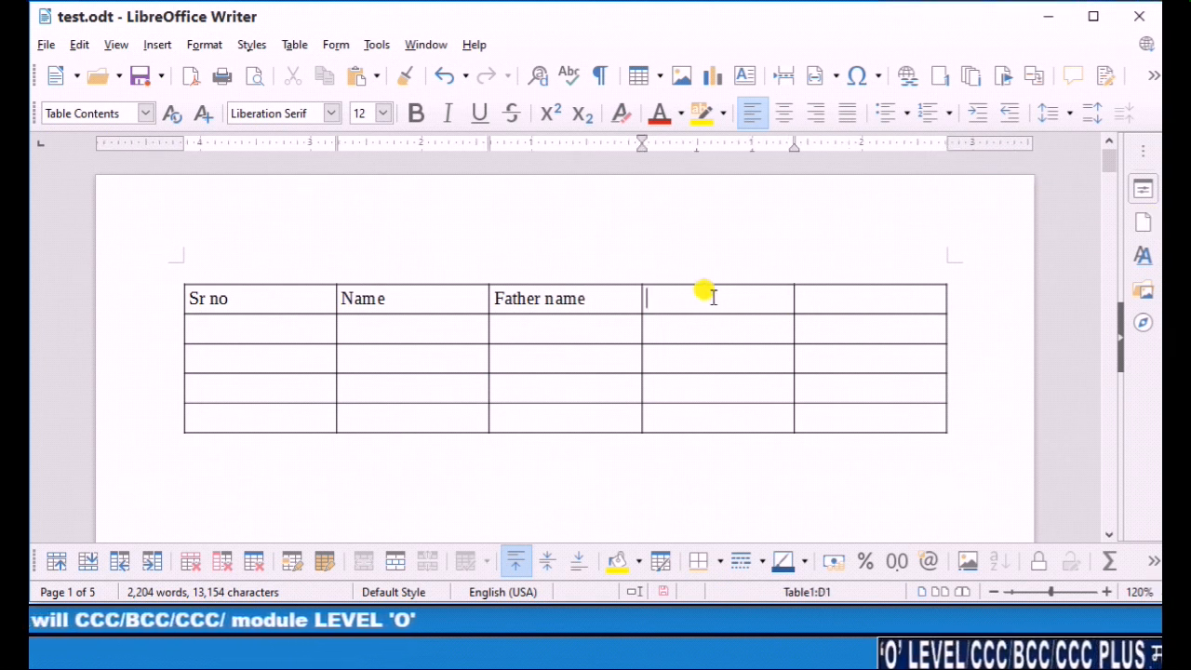
text(mother name)
key(Tab)
text(moi)
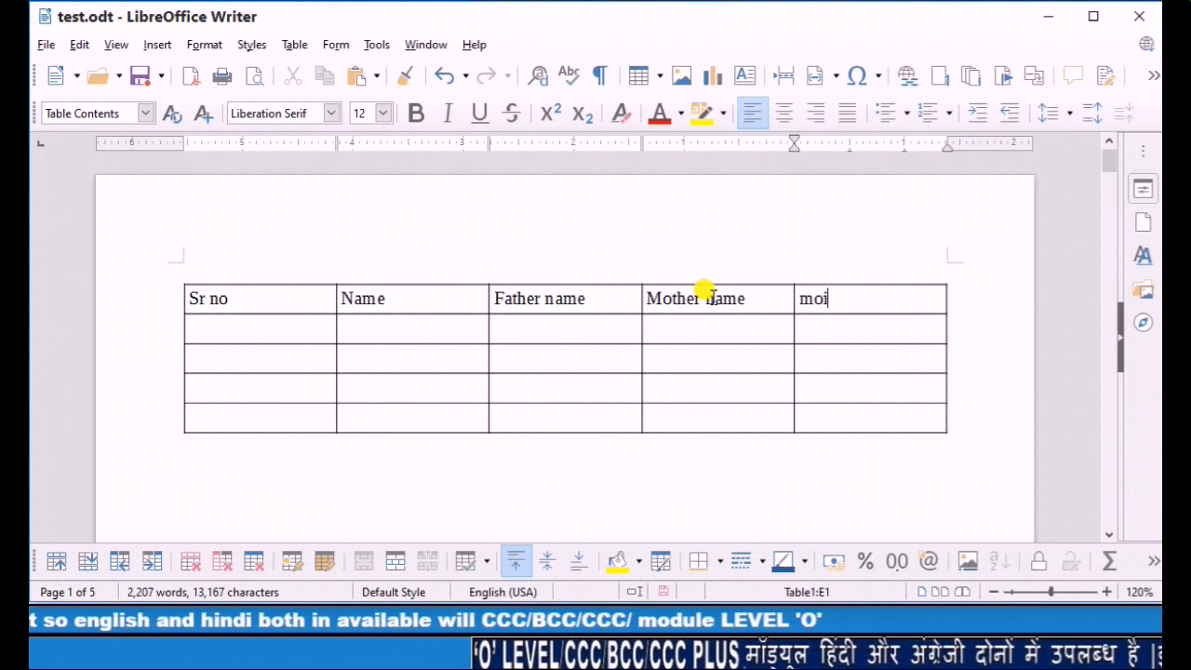
key(BackSpace)
text(bile number)
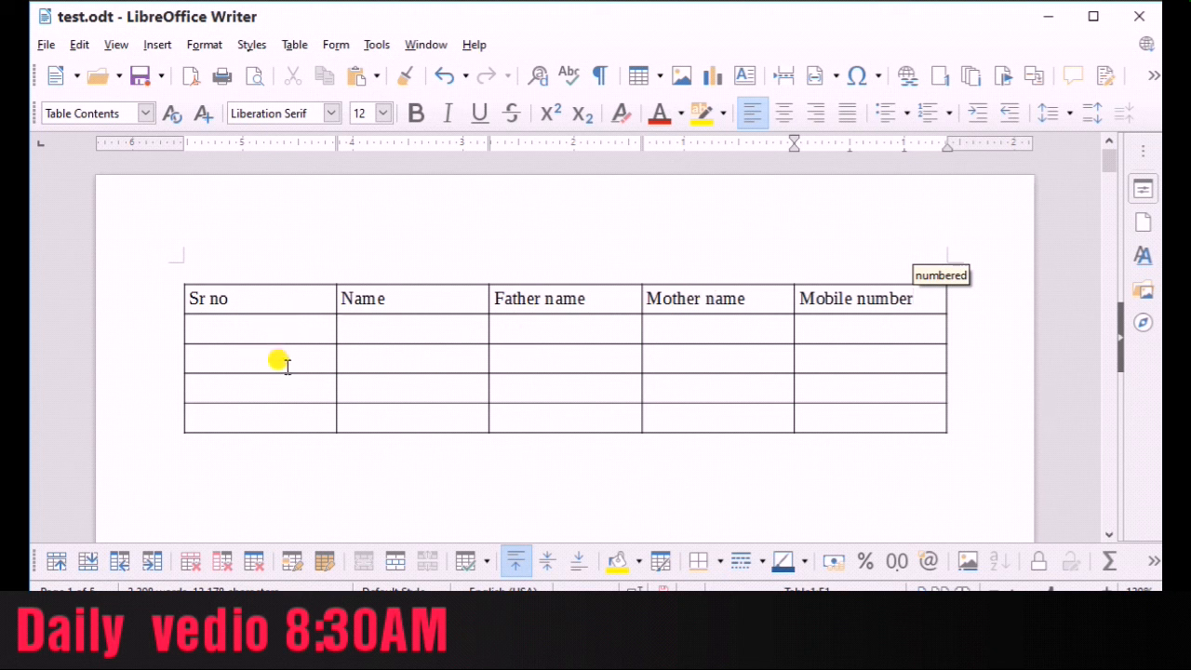
Step: Append new rows at the end of the table by advancing past its last cell
key(Tab)
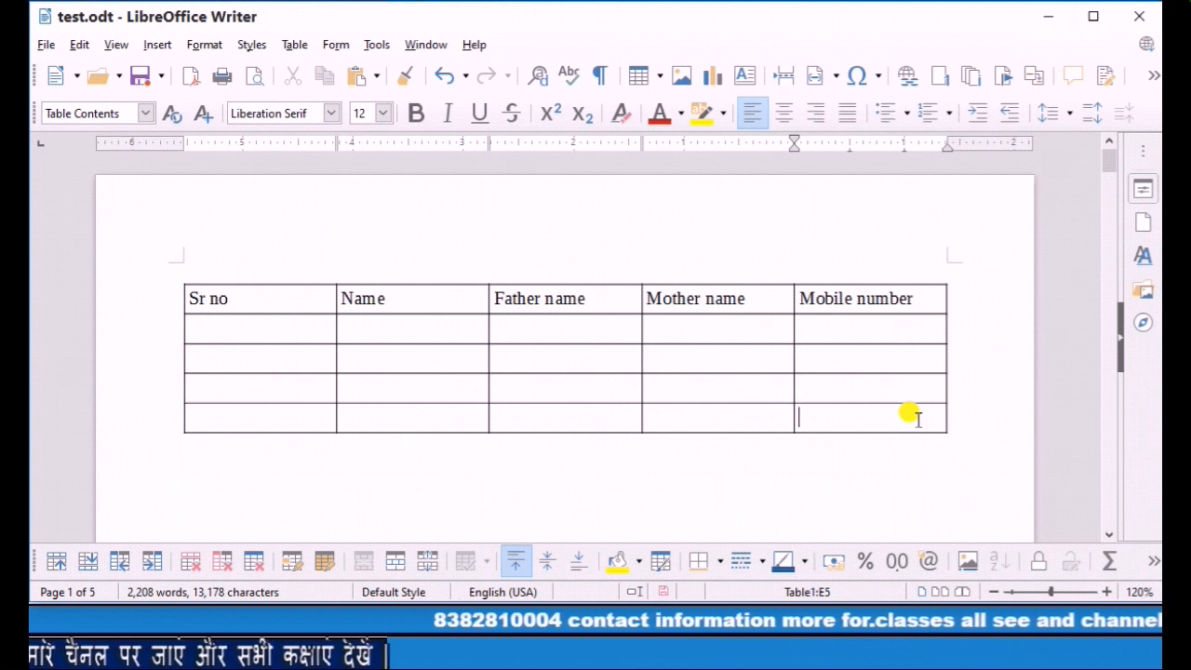
key(Tab)
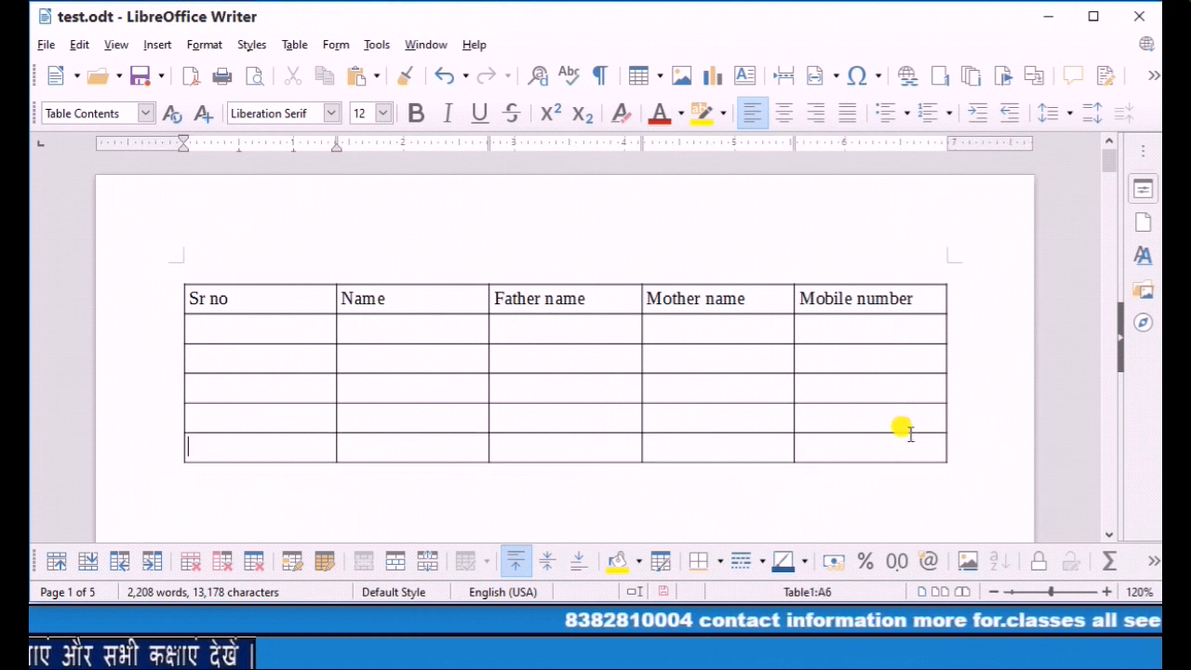
click(913, 454)
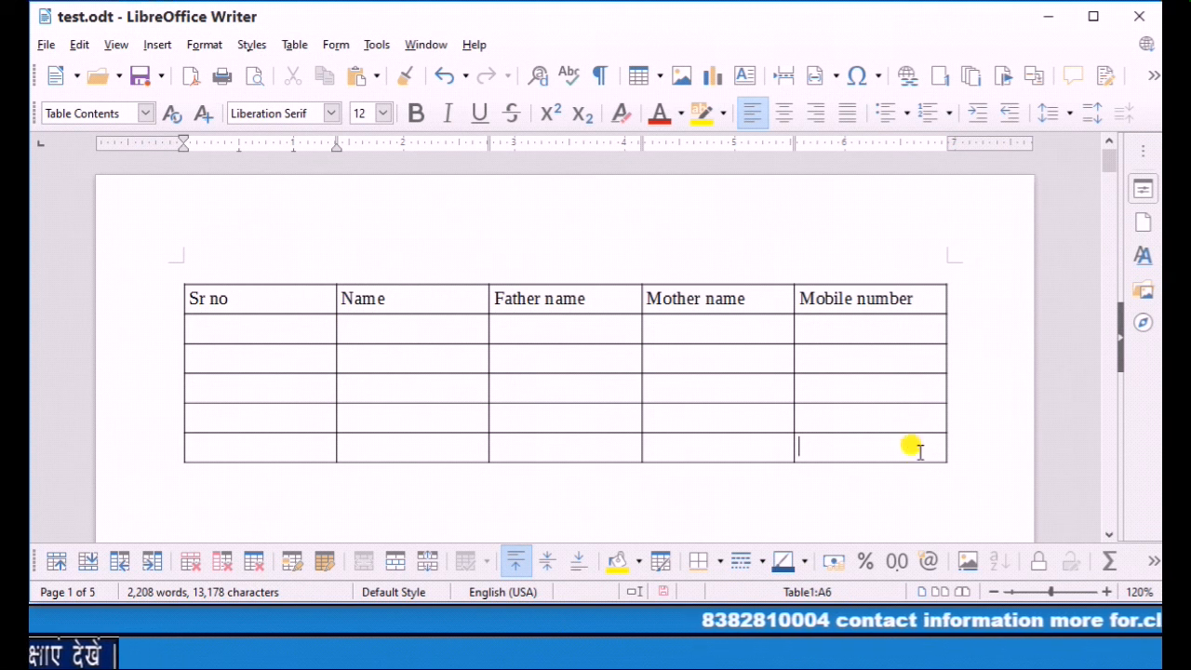
key(Tab)
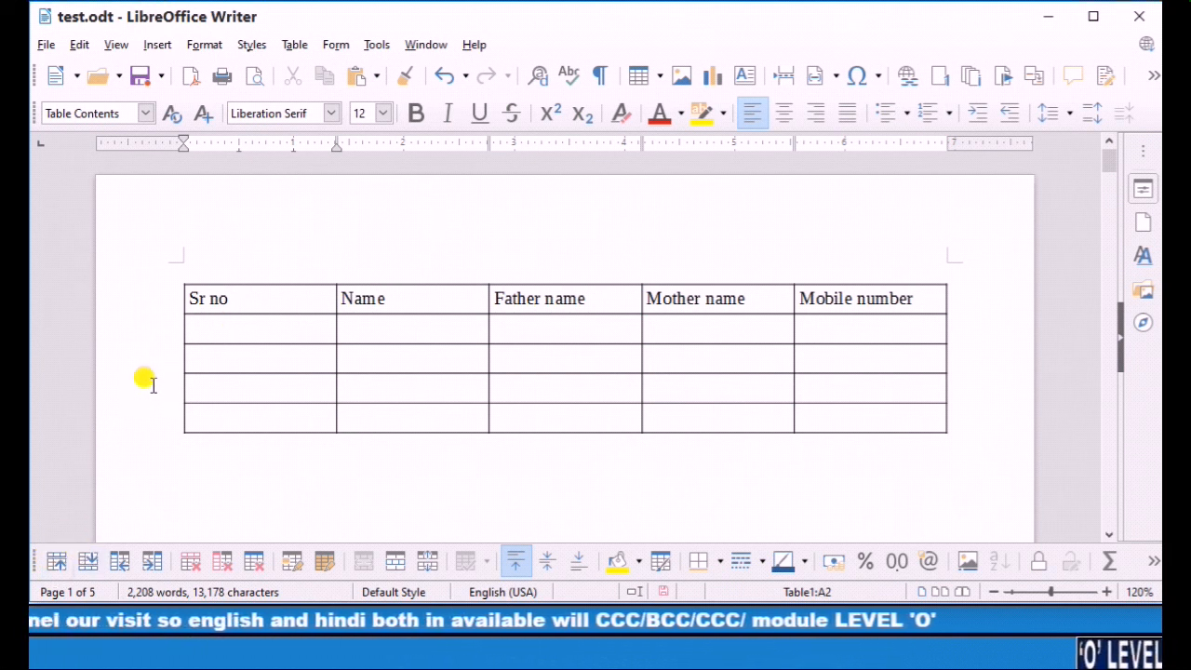
Step: Insert a row above and below the first row under the headers, and a column before and after "Sr no"
click(57, 564)
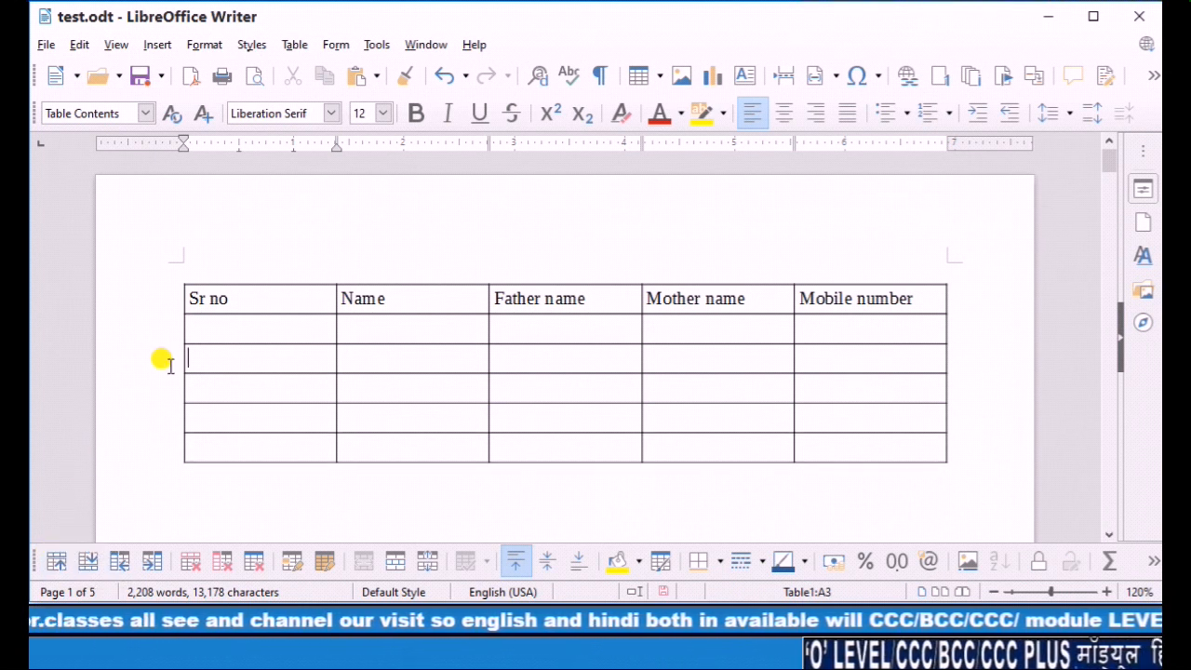
drag(202, 320, 845, 321)
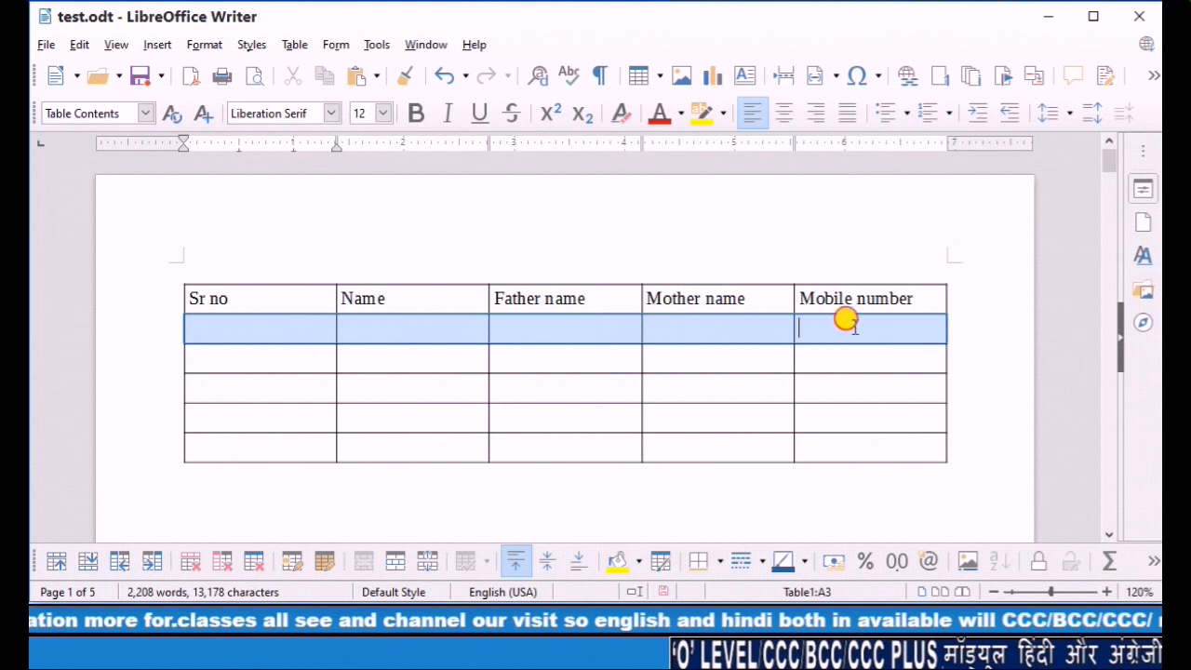
click(229, 359)
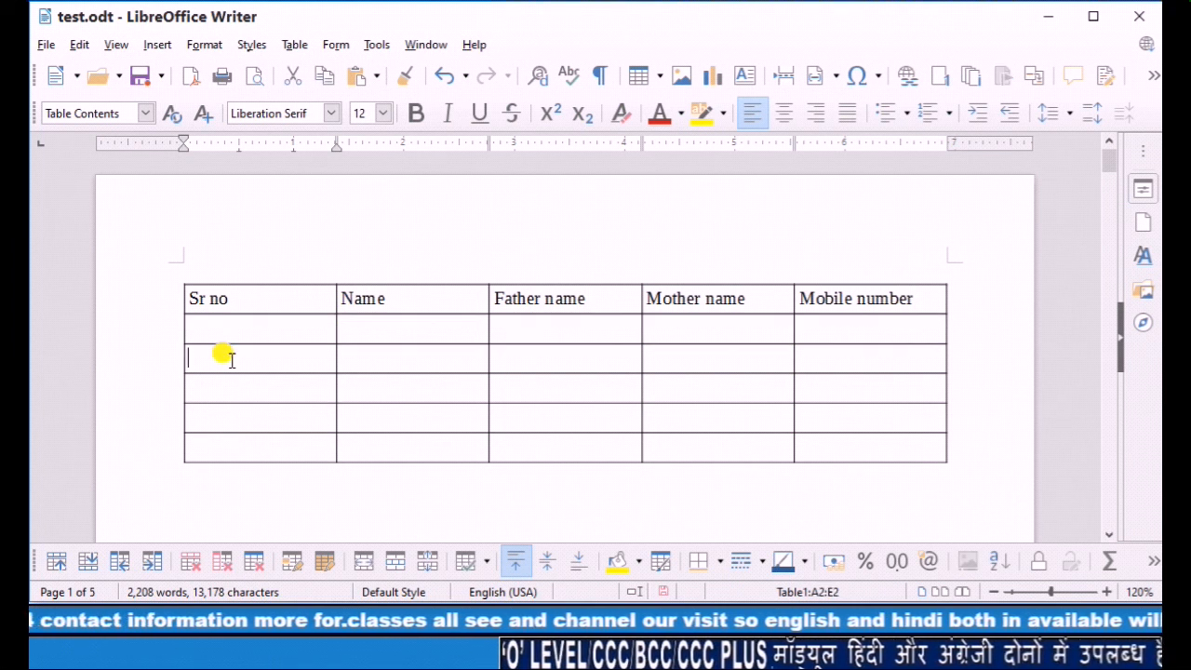
click(87, 561)
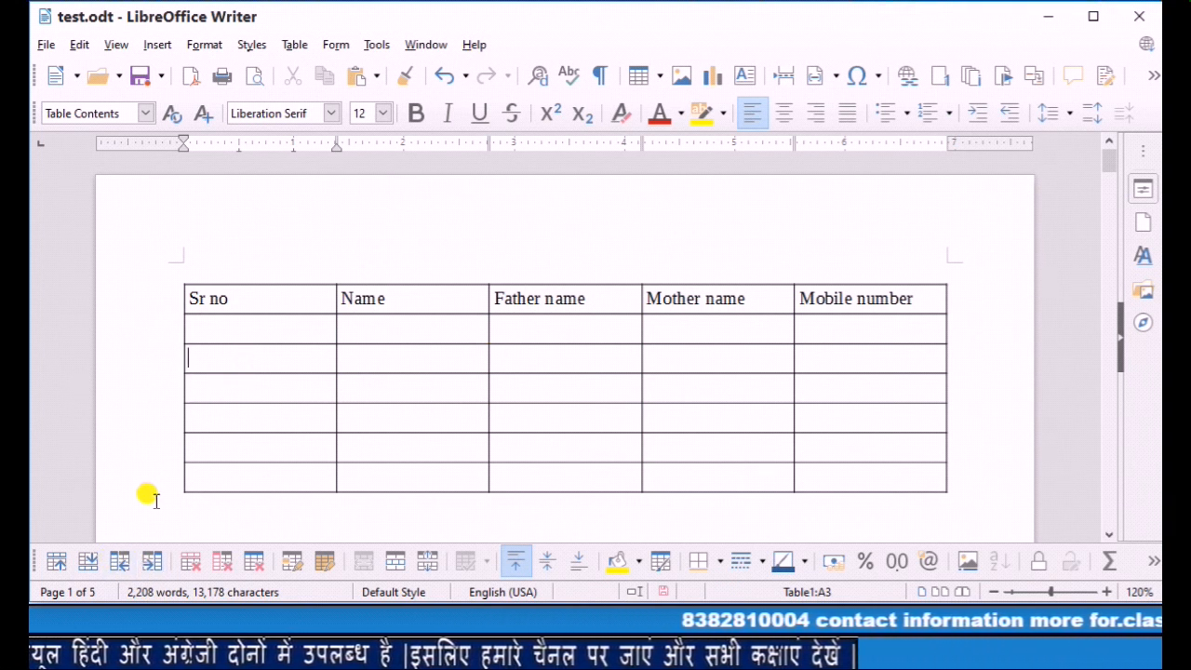
click(122, 562)
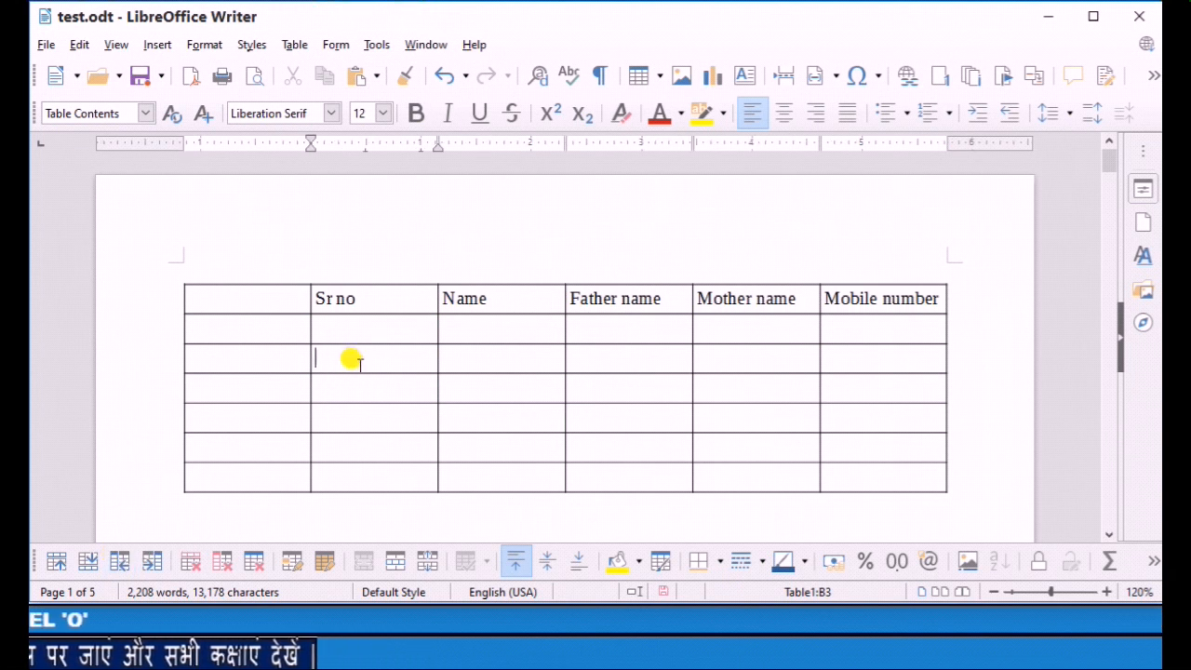
click(149, 564)
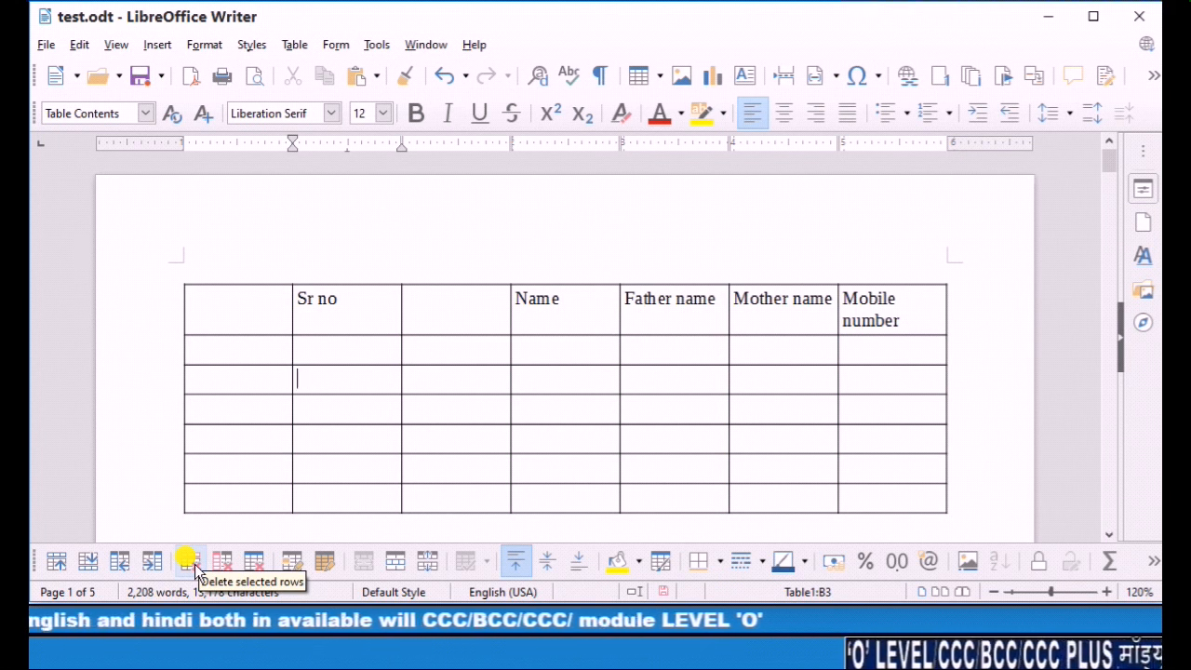
Step: Delete the blank row directly under the headers and the blank column before "Sr no"
drag(198, 341, 918, 348)
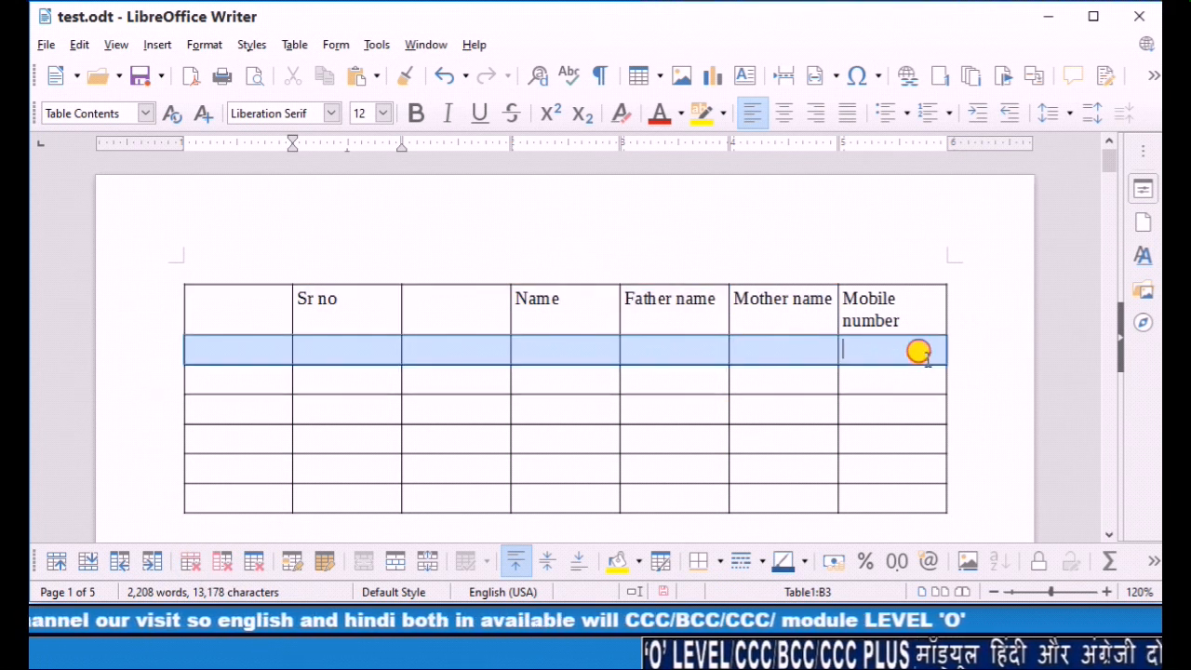
click(196, 563)
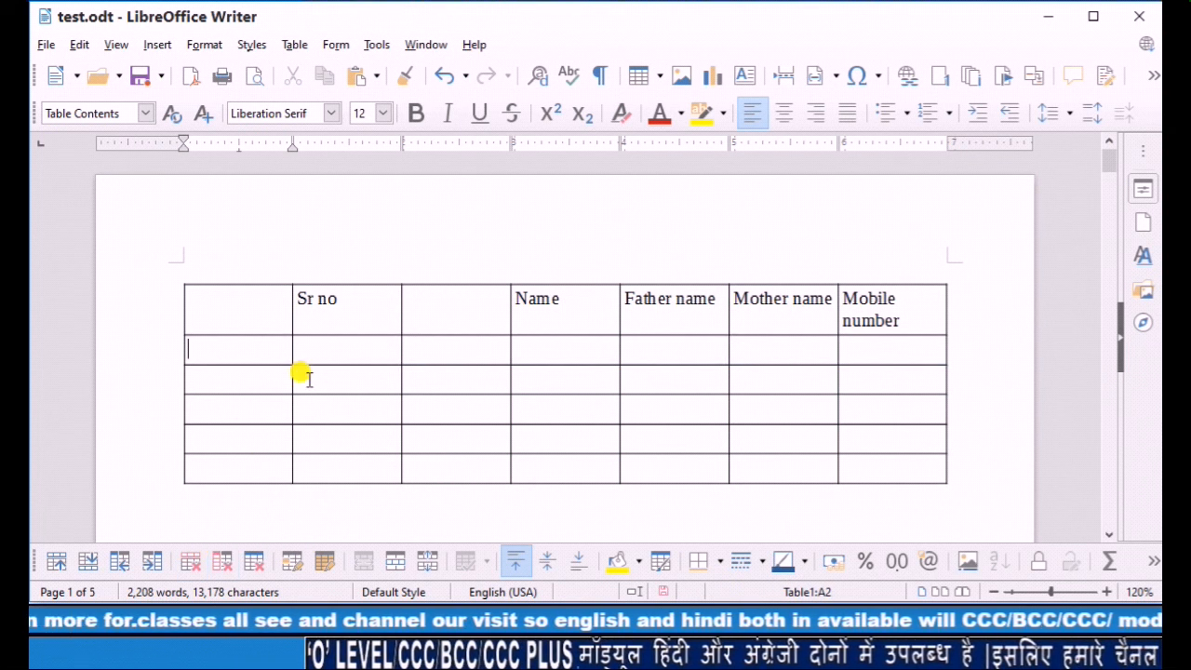
drag(271, 298, 258, 481)
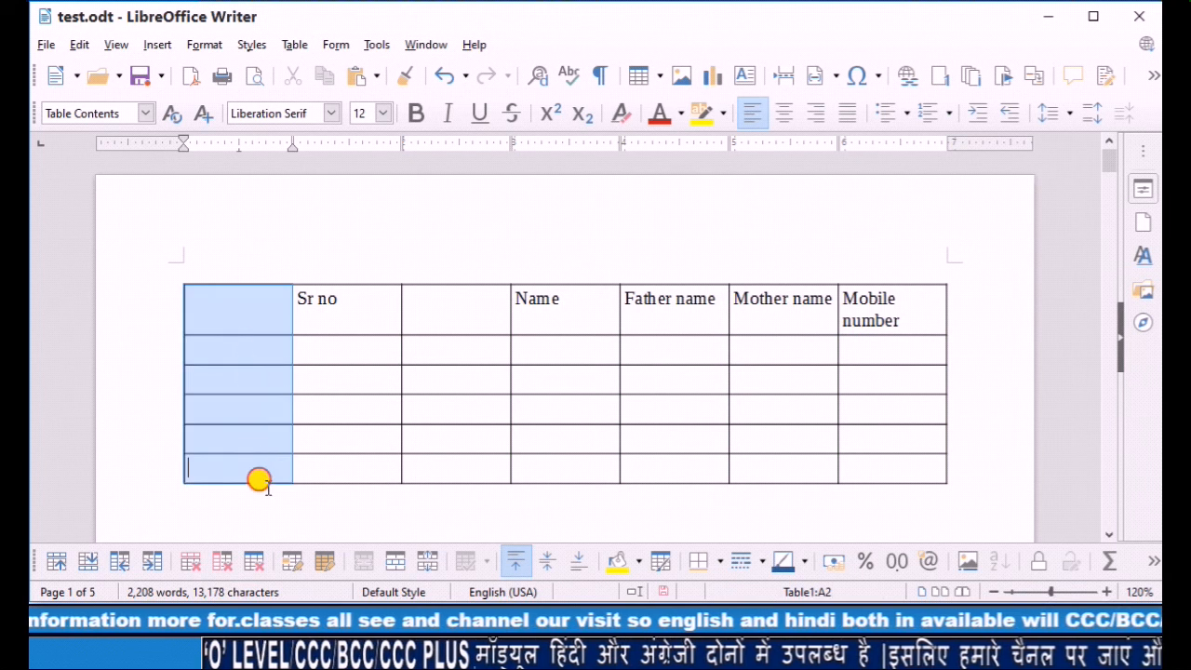
click(226, 566)
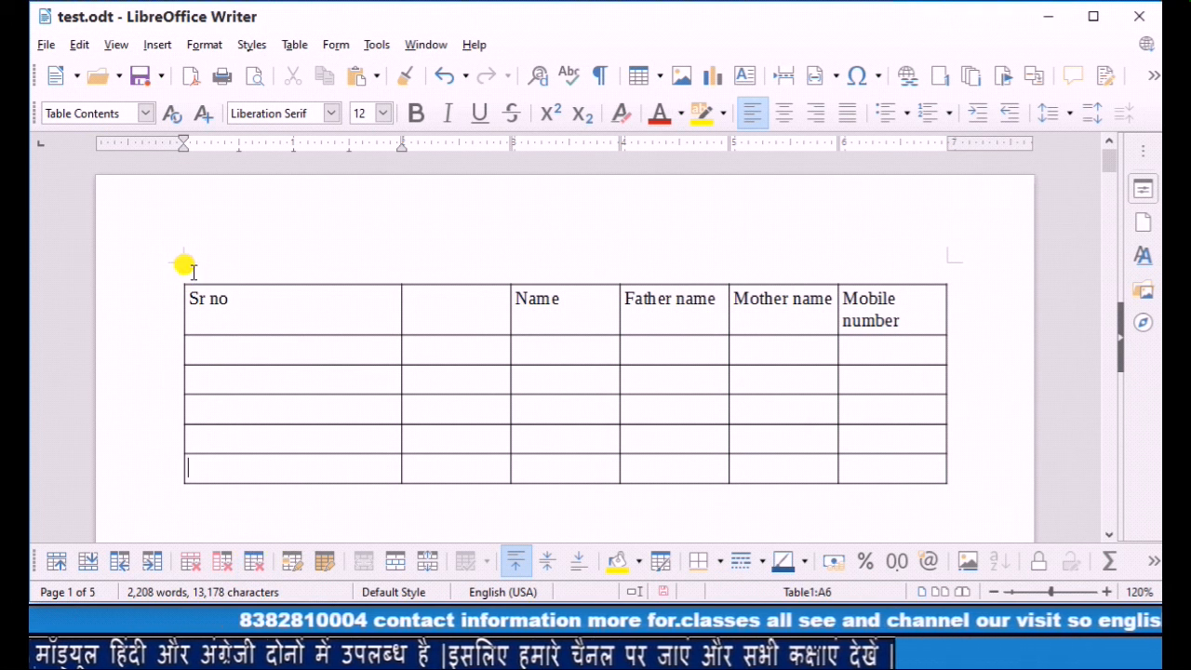
Step: Delete the entire table and undo the deletion
drag(187, 281, 941, 475)
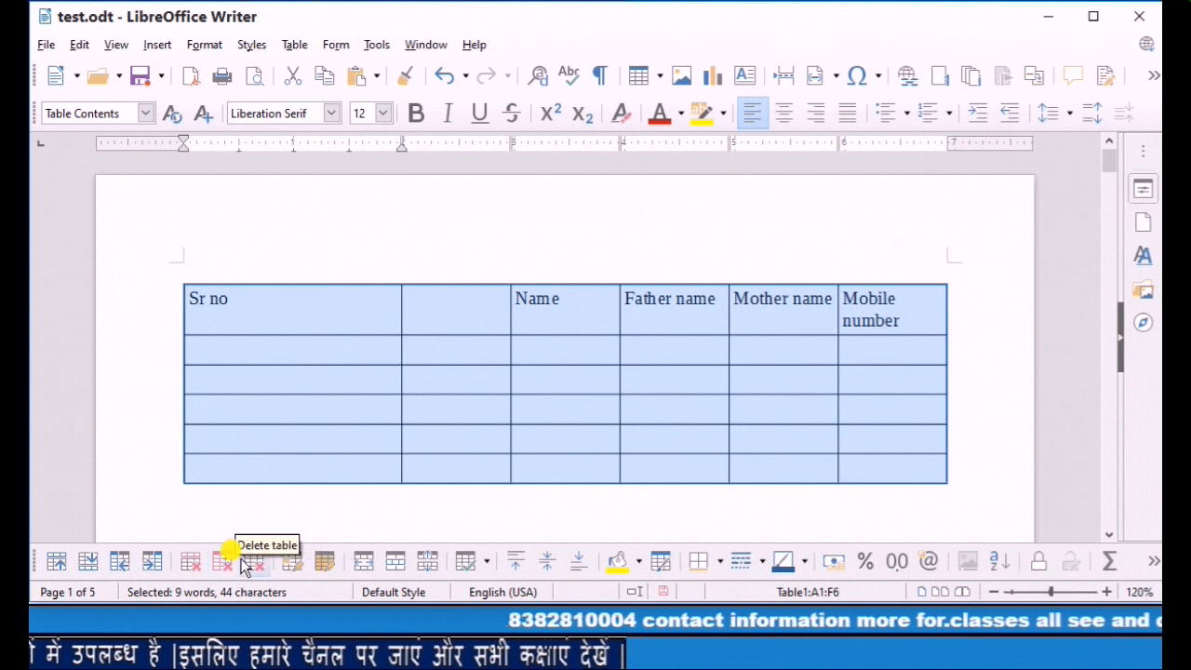
click(254, 563)
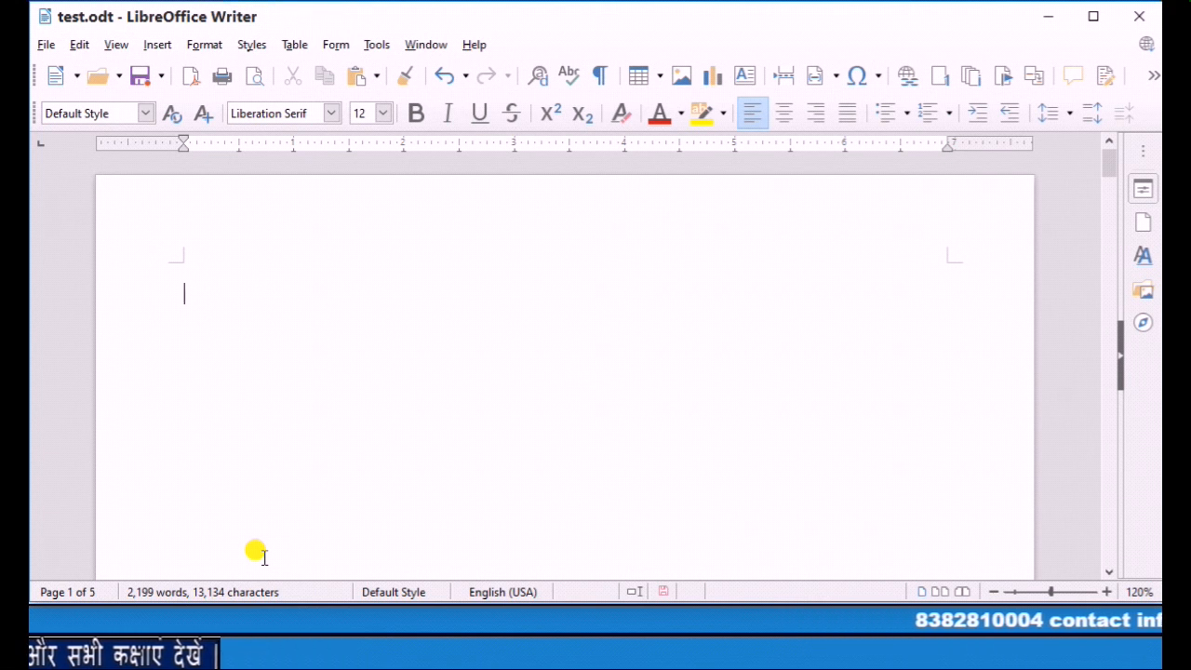
key(ctrl+z)
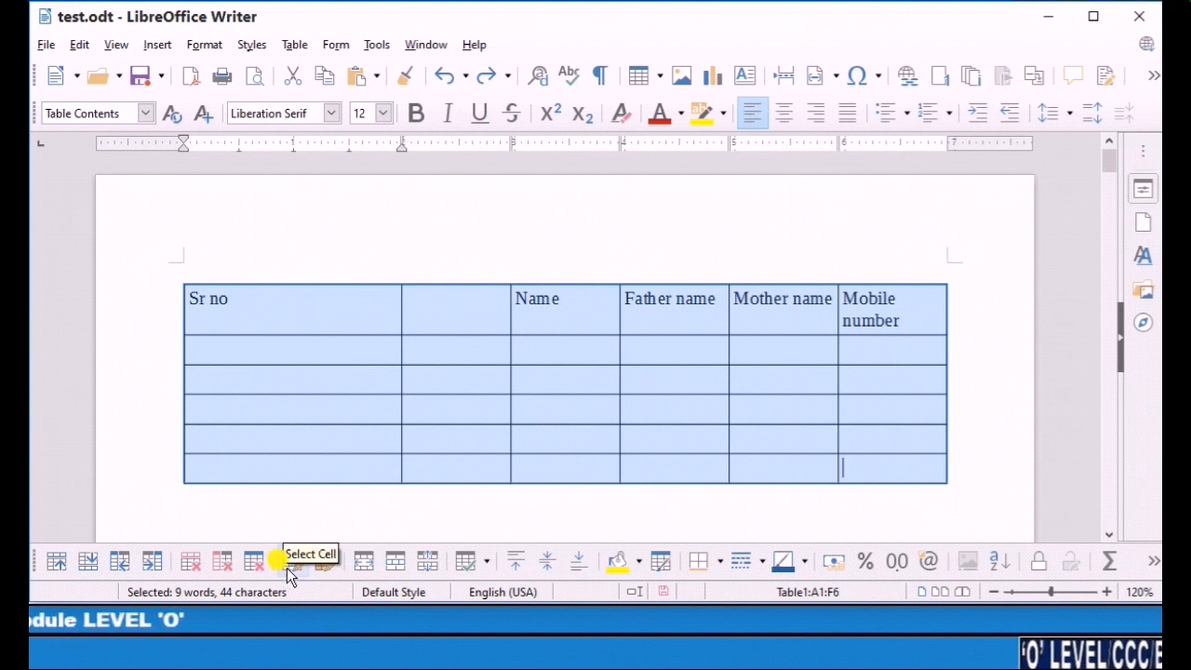
Step: Select the first cell in the table's third row, and extend and shrink the selection across neighbouring cells
click(296, 439)
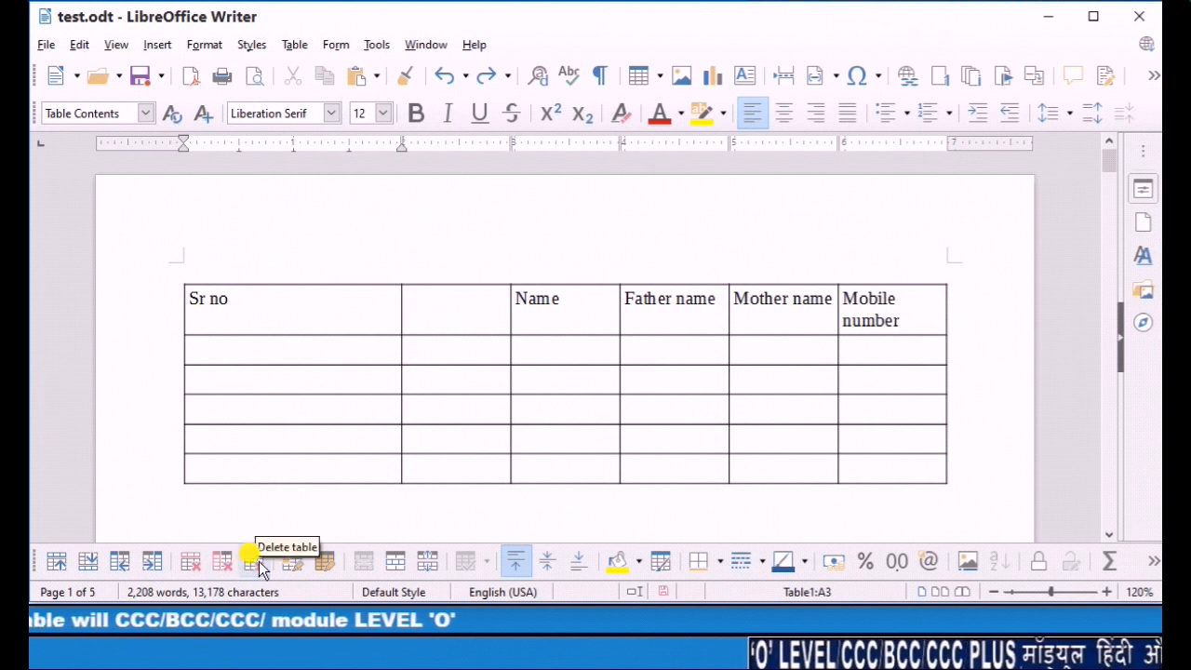
click(291, 562)
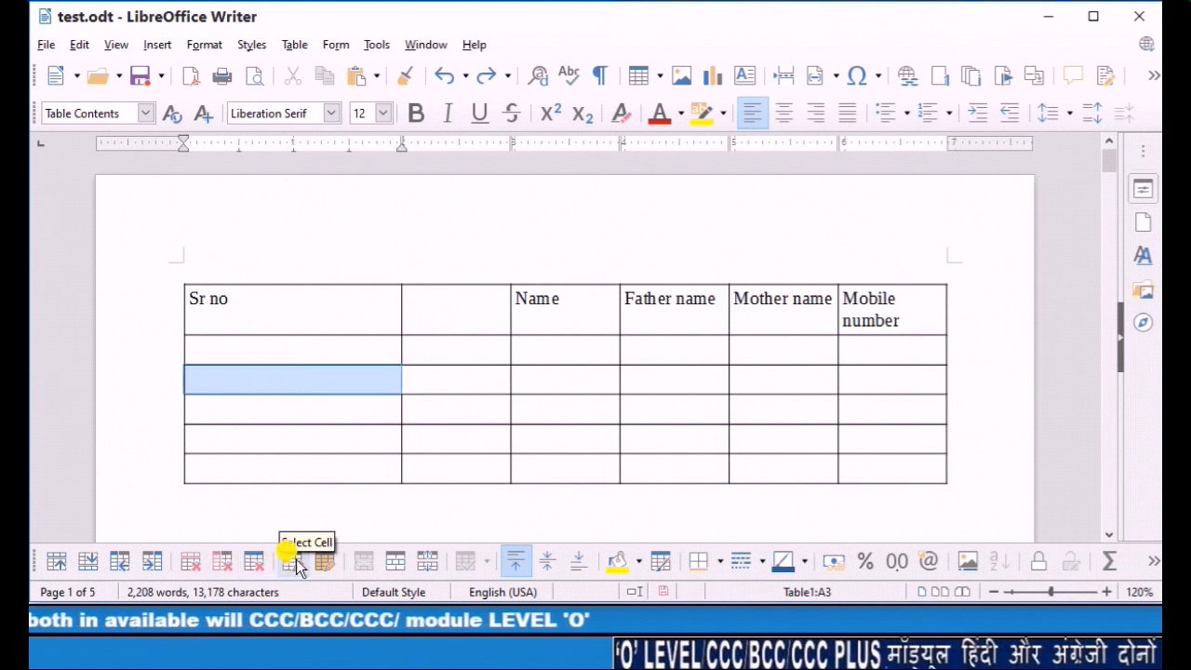
click(332, 374)
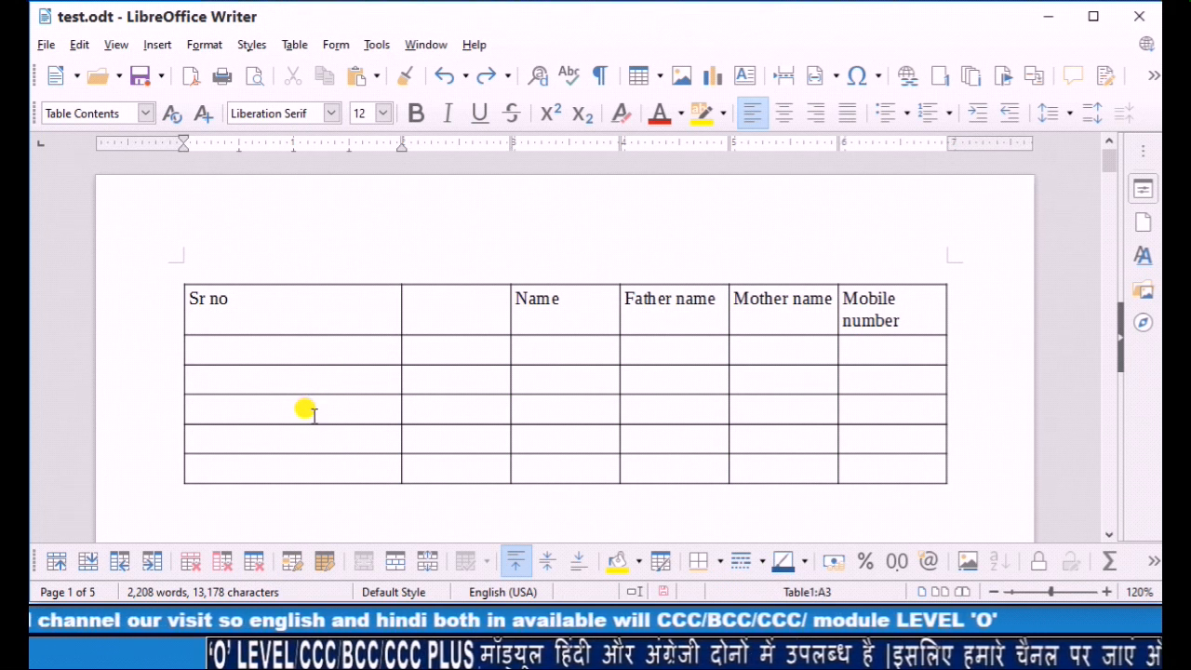
key(shift+Right)
key(shift+Right)
key(shift+Right)
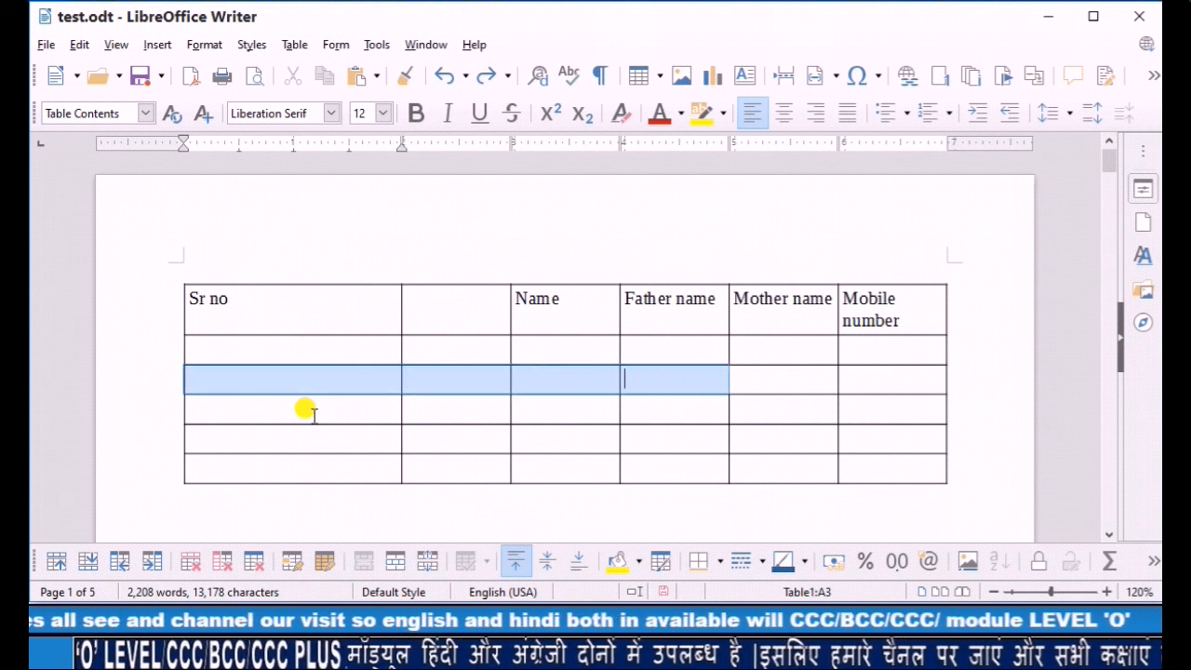
key(shift+Up)
key(shift+Right)
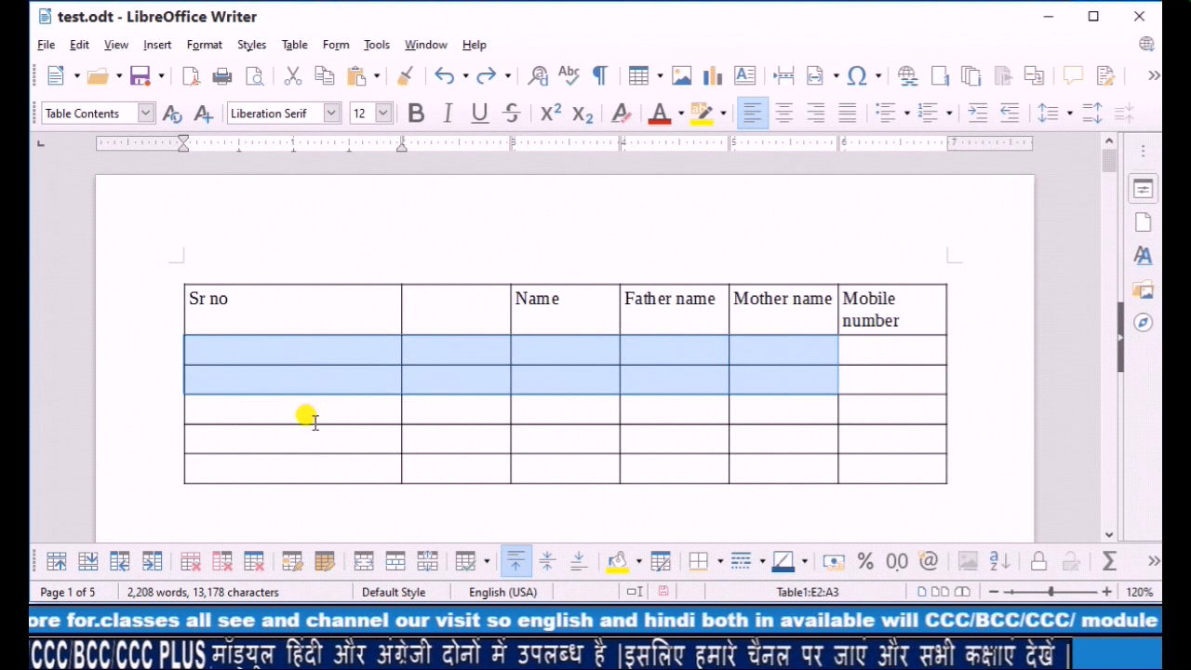
key(shift+Down)
key(shift+Left)
key(shift+Left)
key(shift+Left)
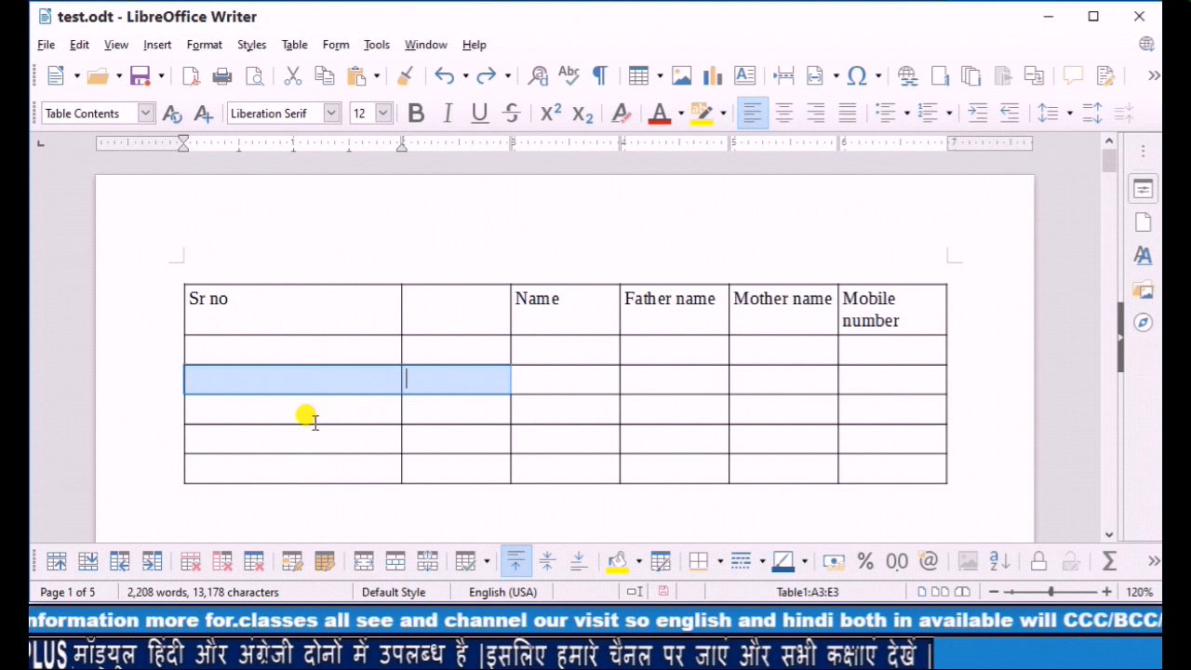
Step: Select the entire table with Select Table, clear the selection, and select all its cells manually
click(327, 564)
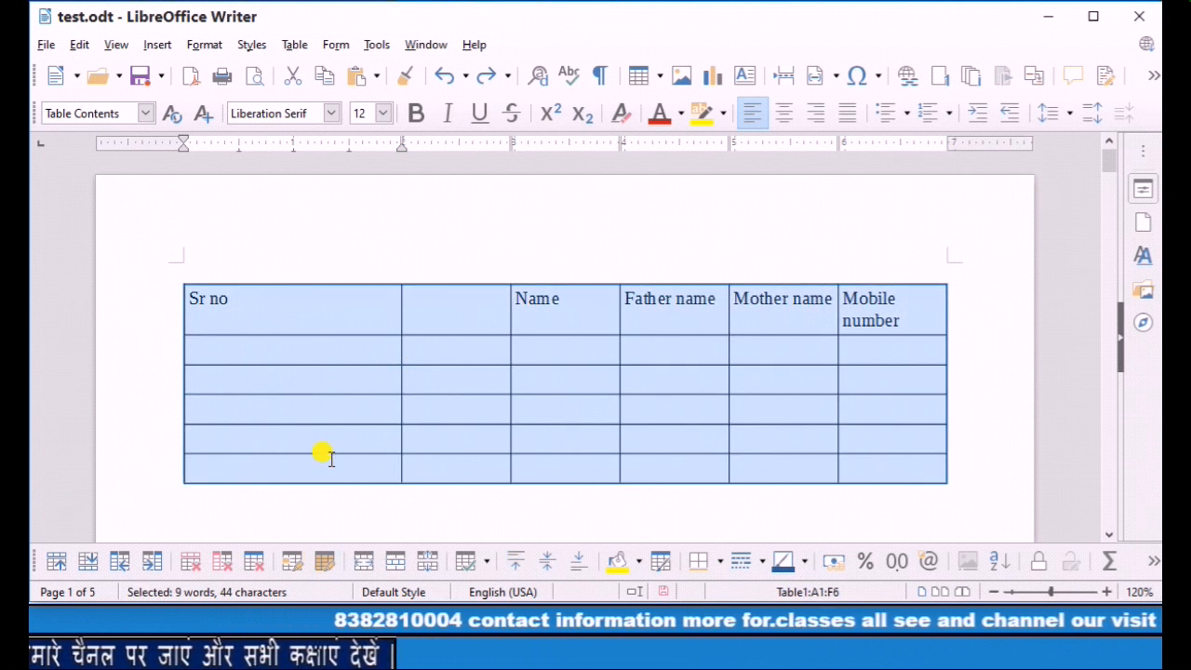
click(312, 439)
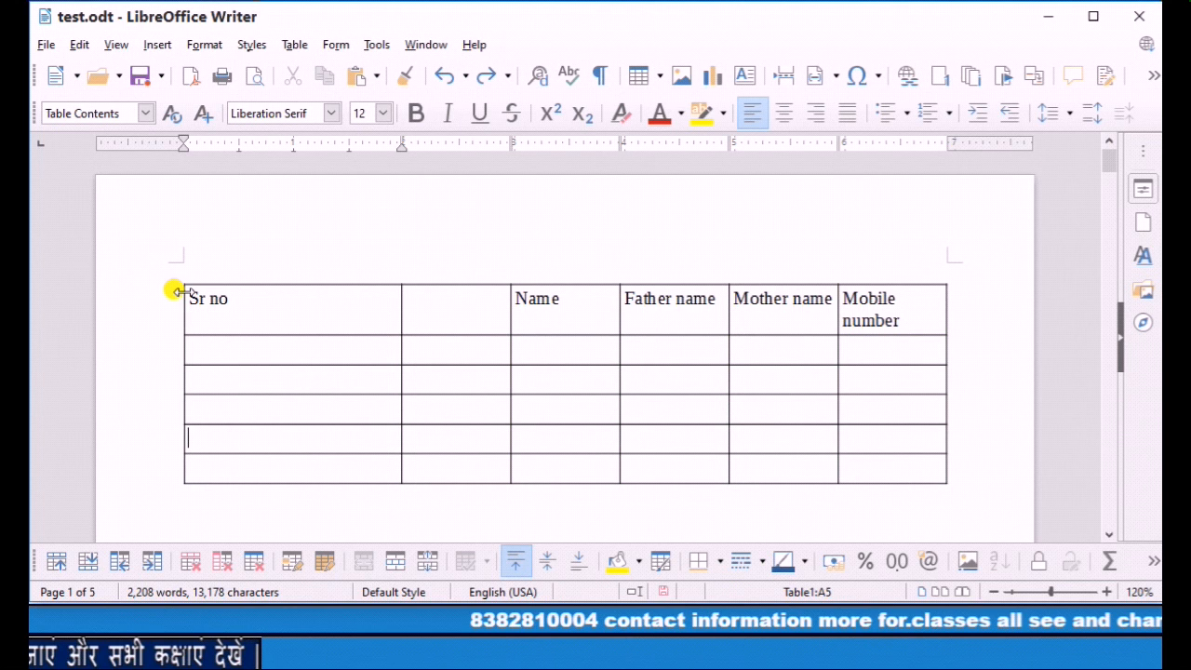
drag(207, 314, 1012, 477)
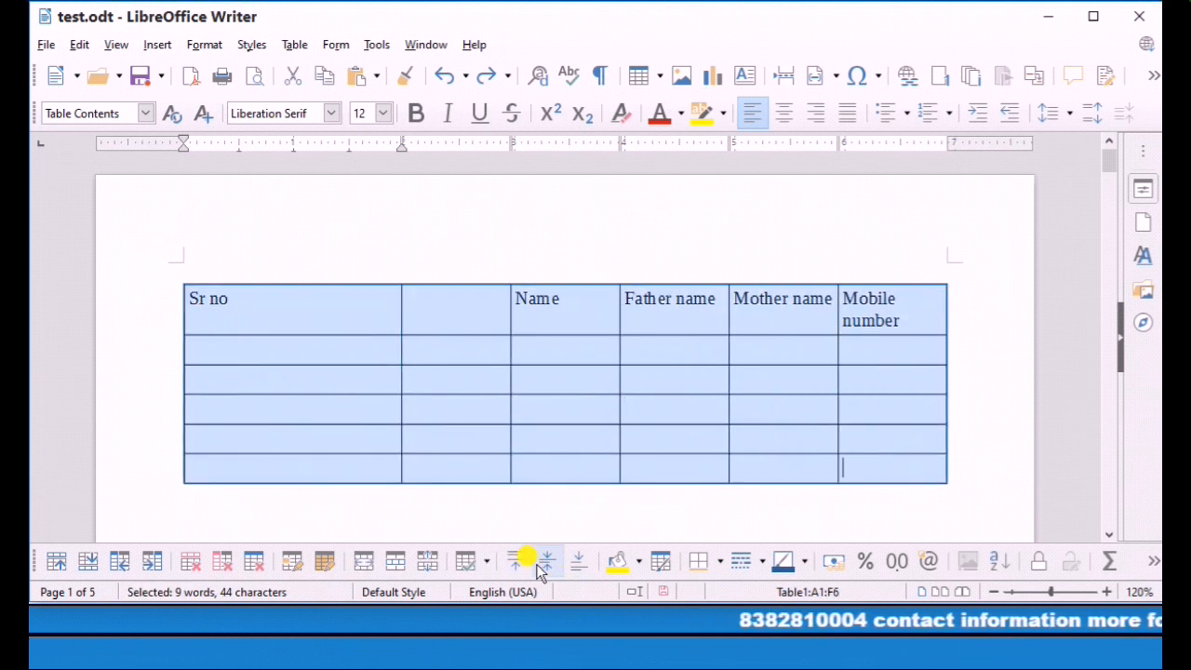
Step: Merge the two cells directly below the header row in the blank column after "Sr no"
click(458, 370)
drag(421, 349, 448, 369)
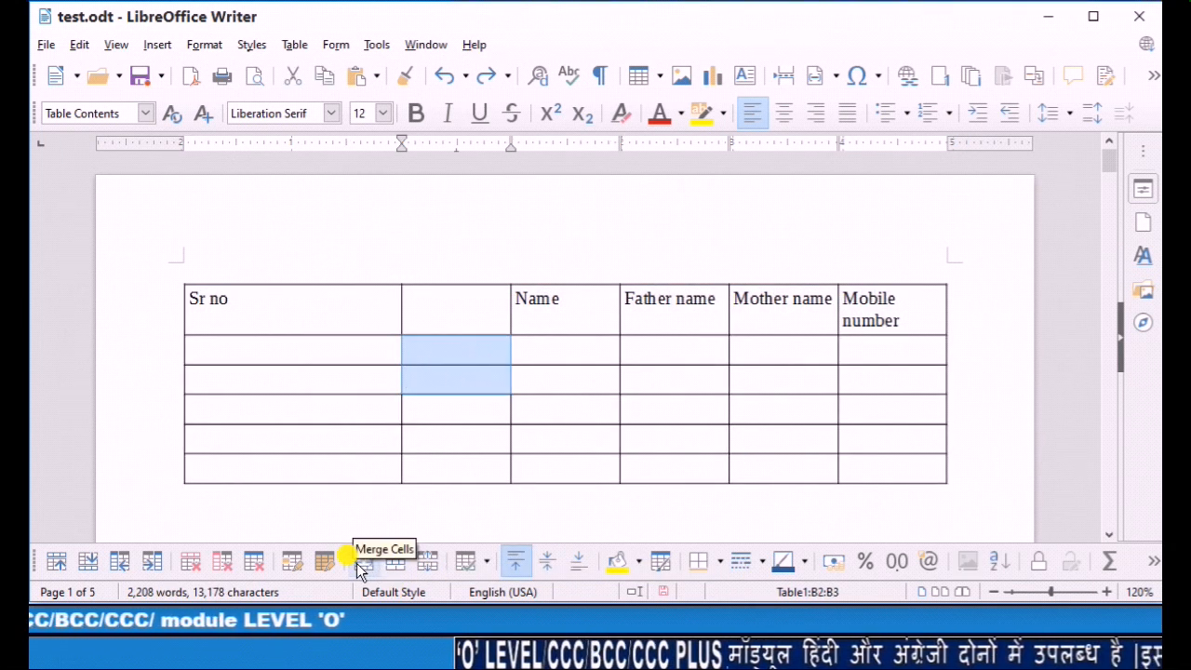
click(364, 561)
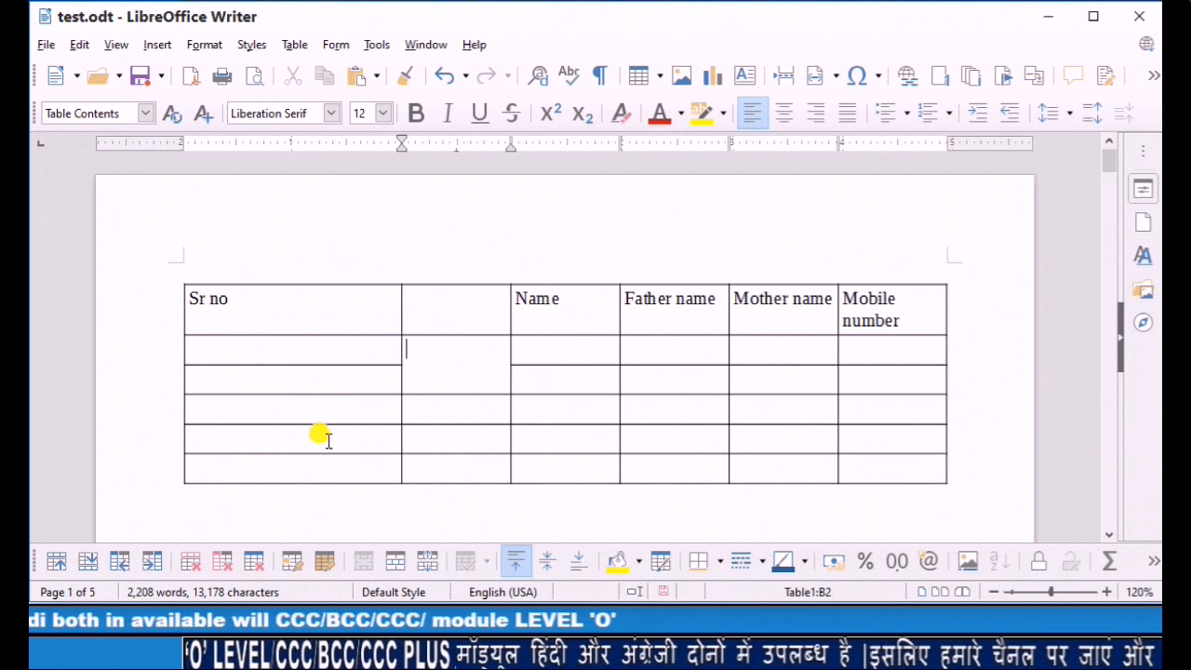
Step: Split the "Sr no" column's cell in the table's fourth row horizontally into 3 cells
click(288, 409)
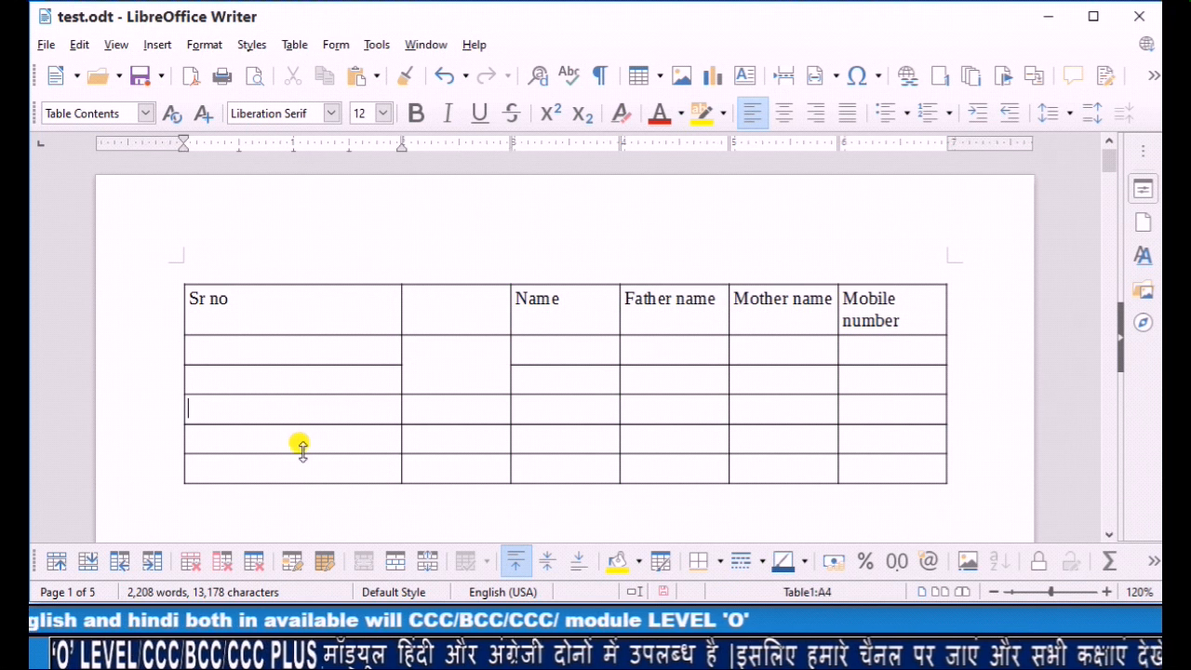
click(396, 561)
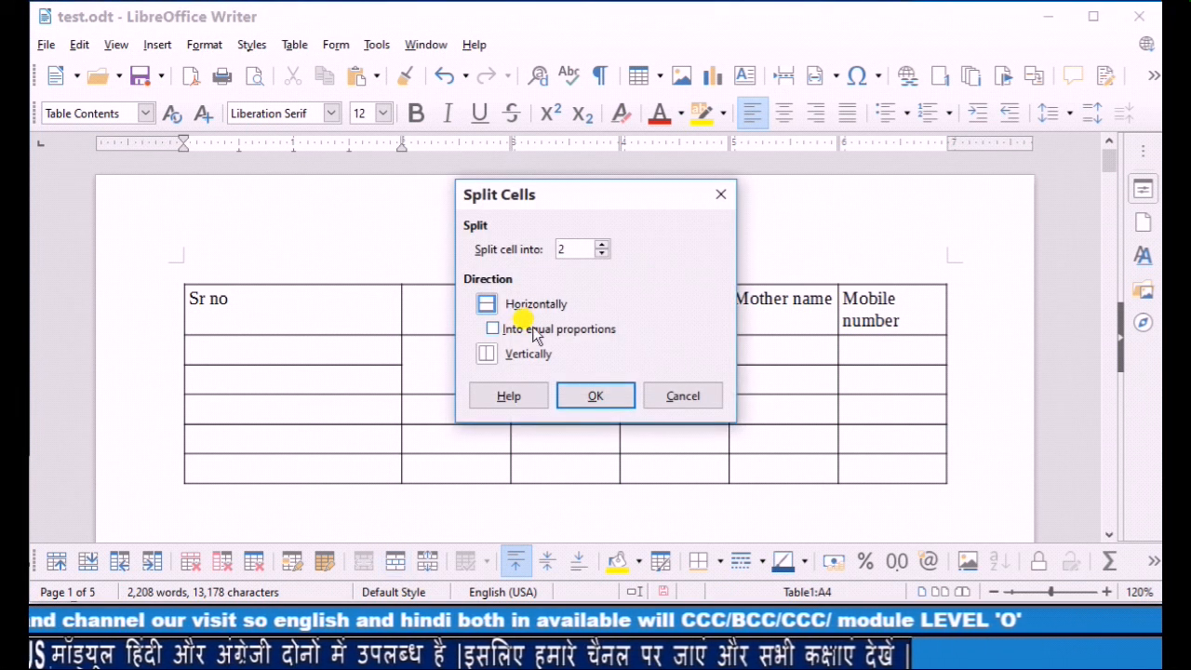
click(578, 250)
click(604, 246)
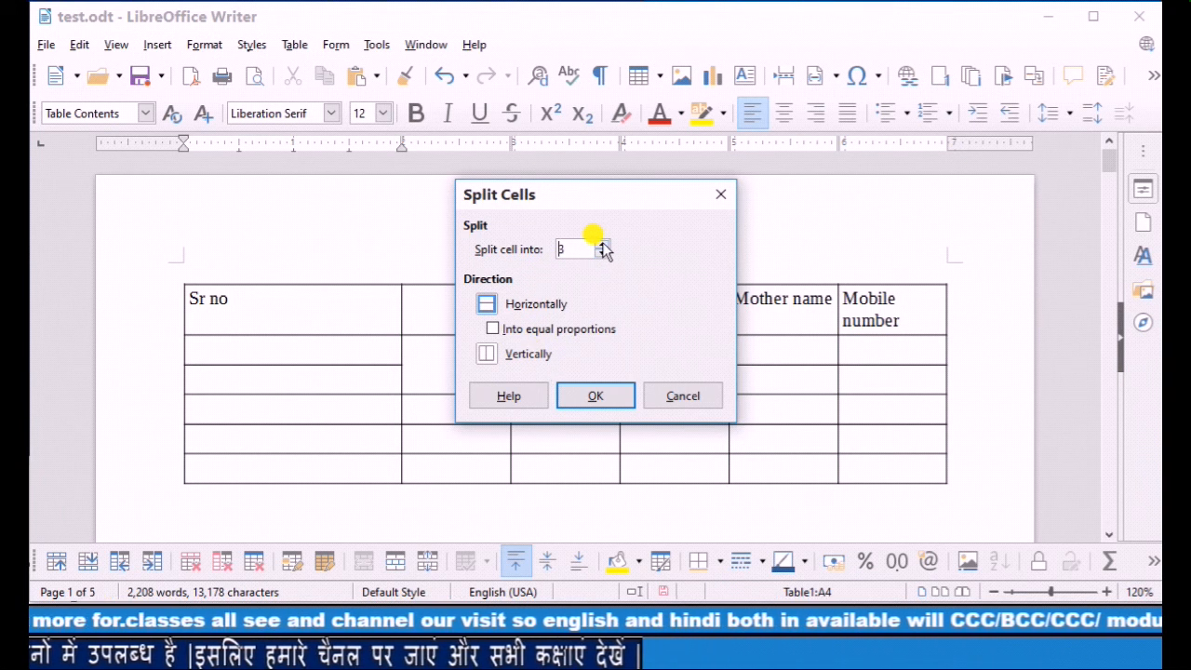
click(587, 397)
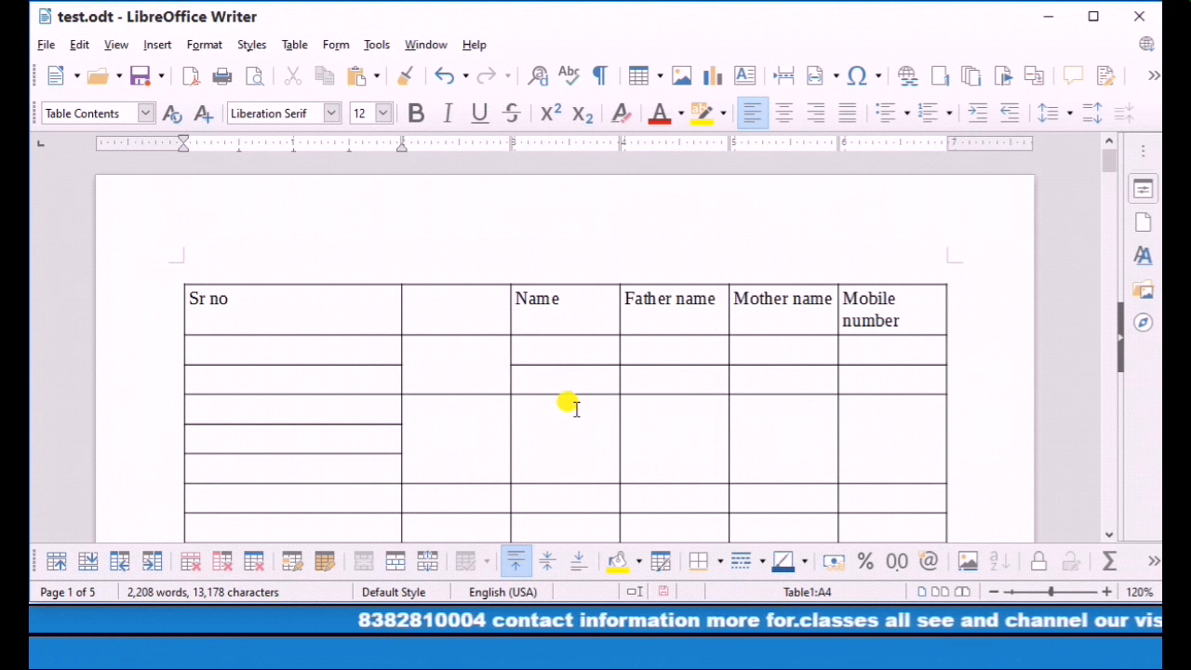
Step: Split the table above the subdivided row with the Custom heading mode, and undo the recent table edits
click(419, 563)
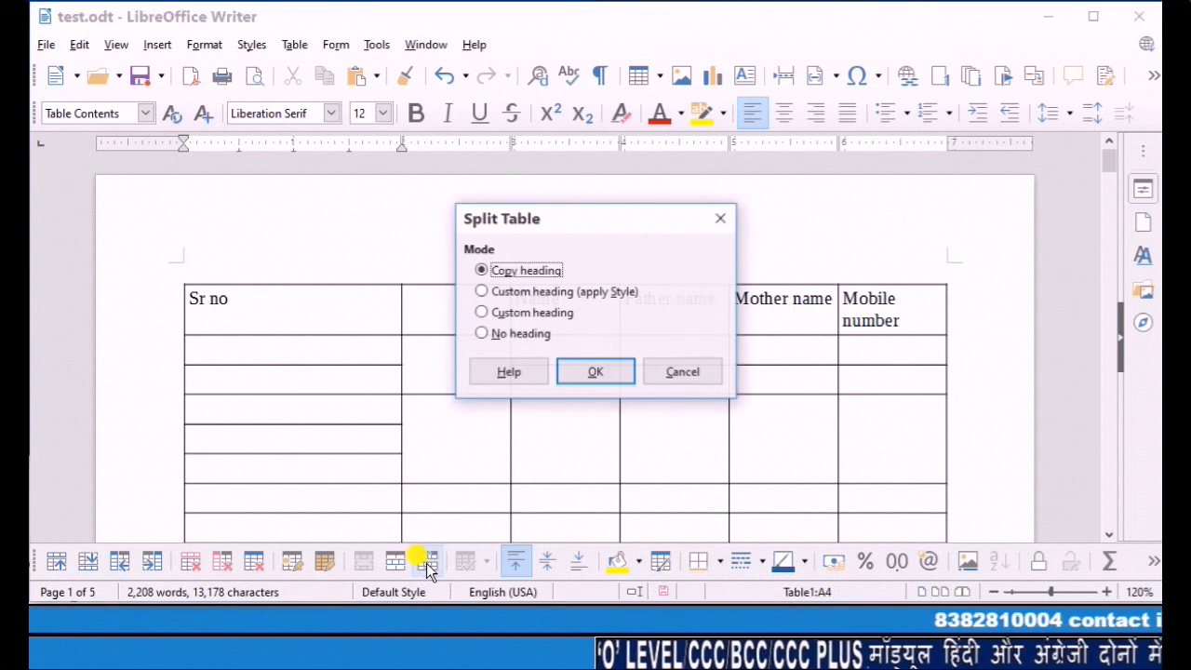
click(528, 296)
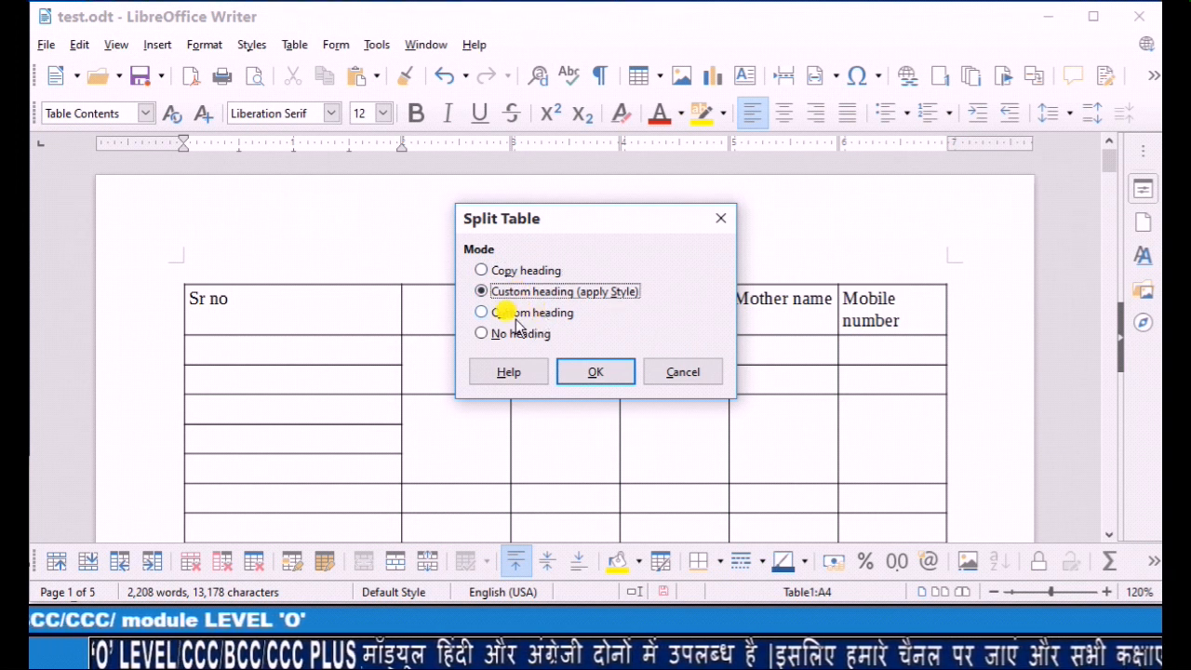
click(510, 317)
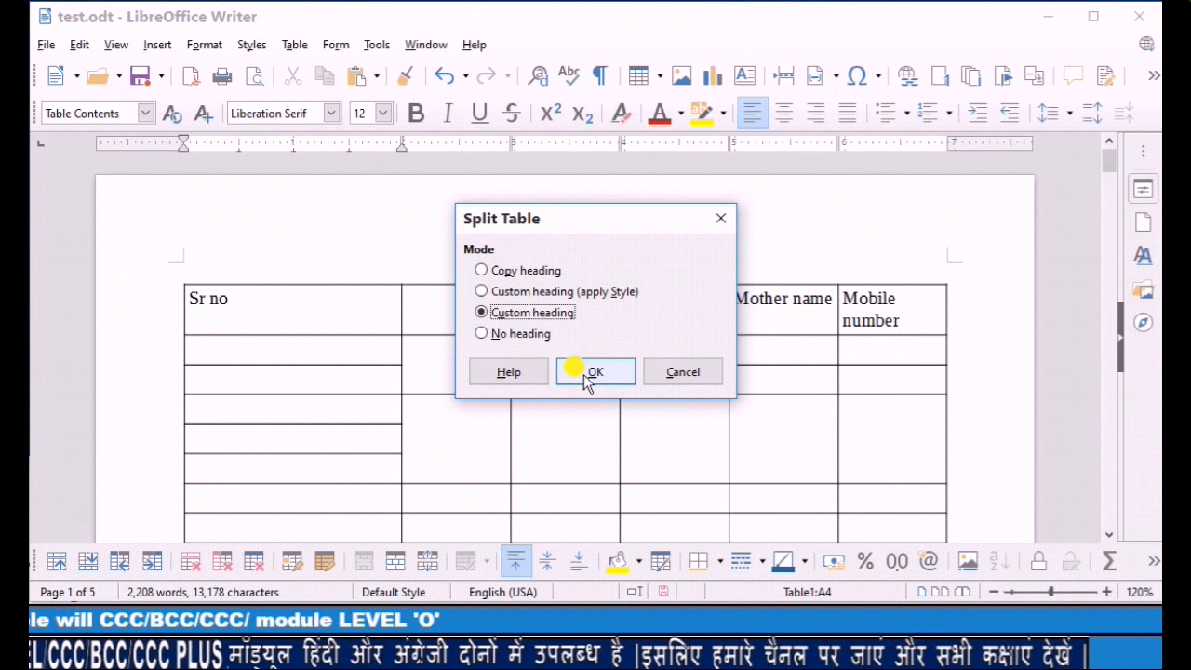
click(583, 372)
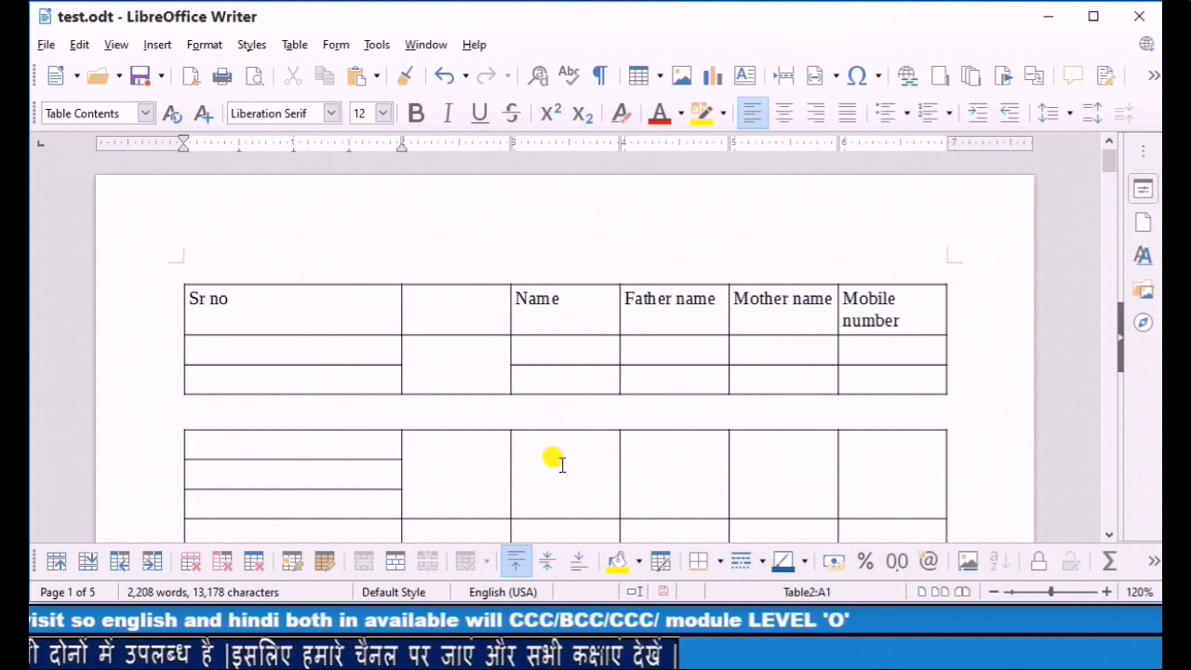
click(424, 562)
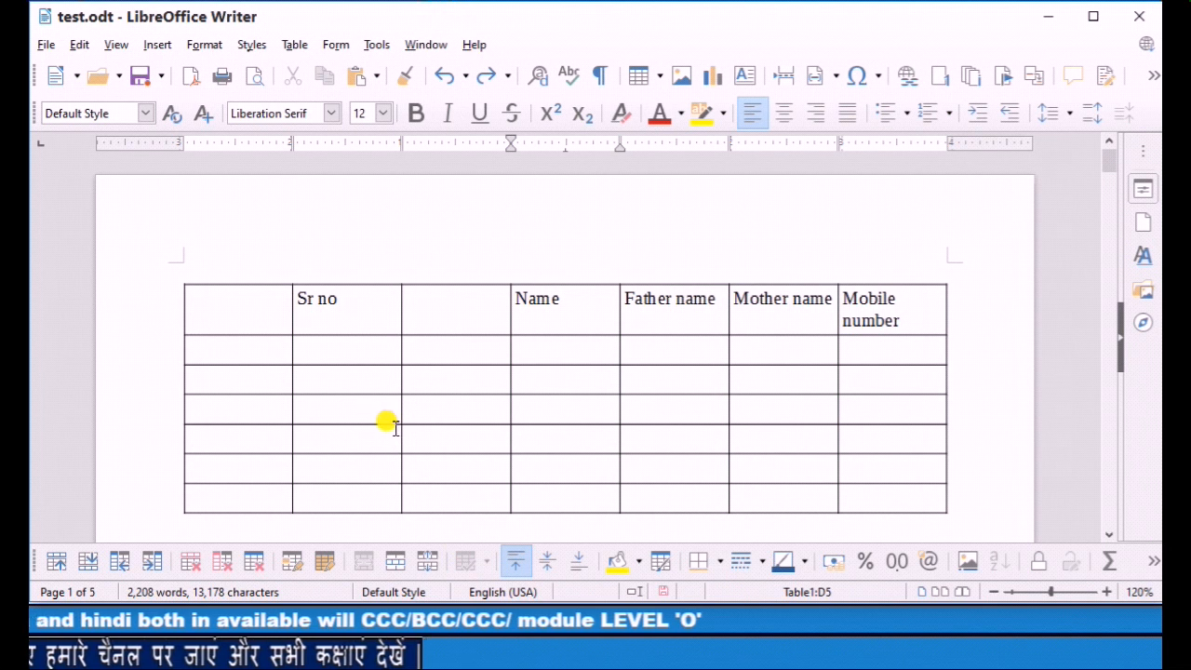
Step: Select the whole blank first column and distribute the table's rows evenly
drag(226, 298, 241, 482)
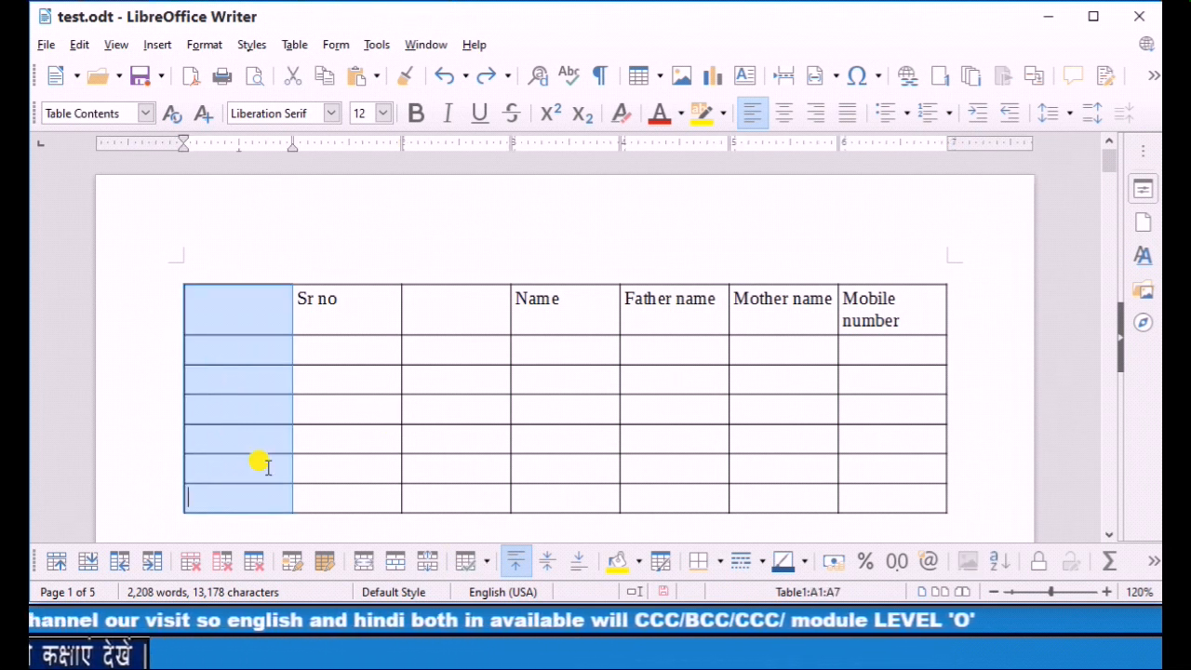
click(466, 562)
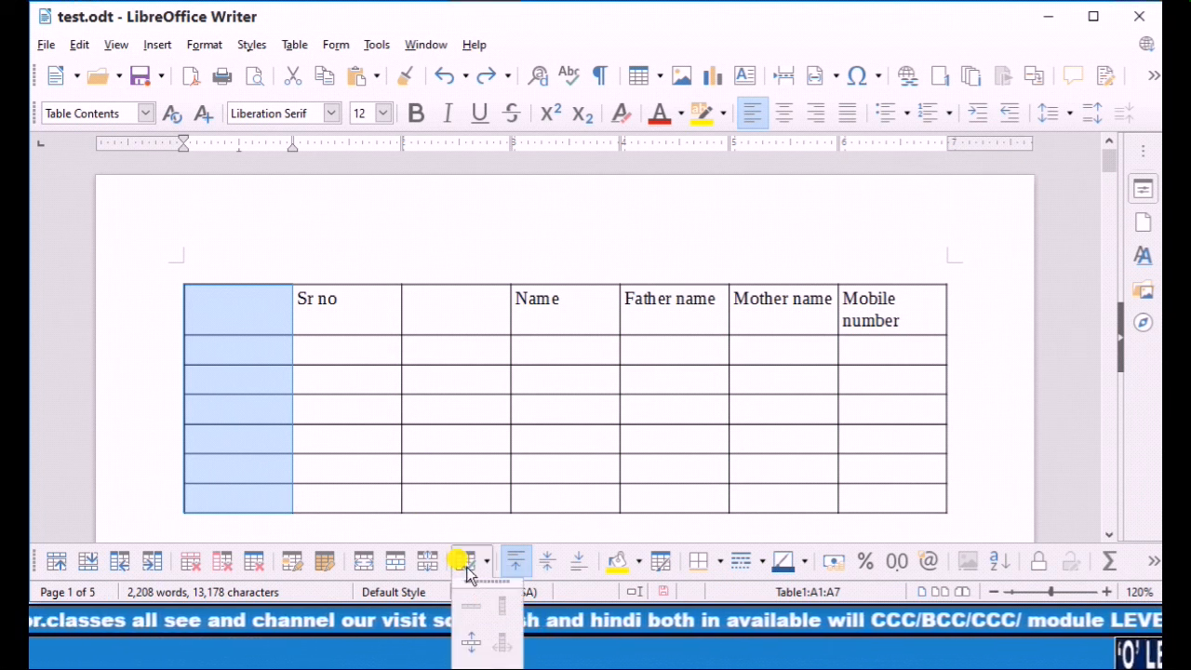
click(478, 646)
scroll(412, 487, up, 5)
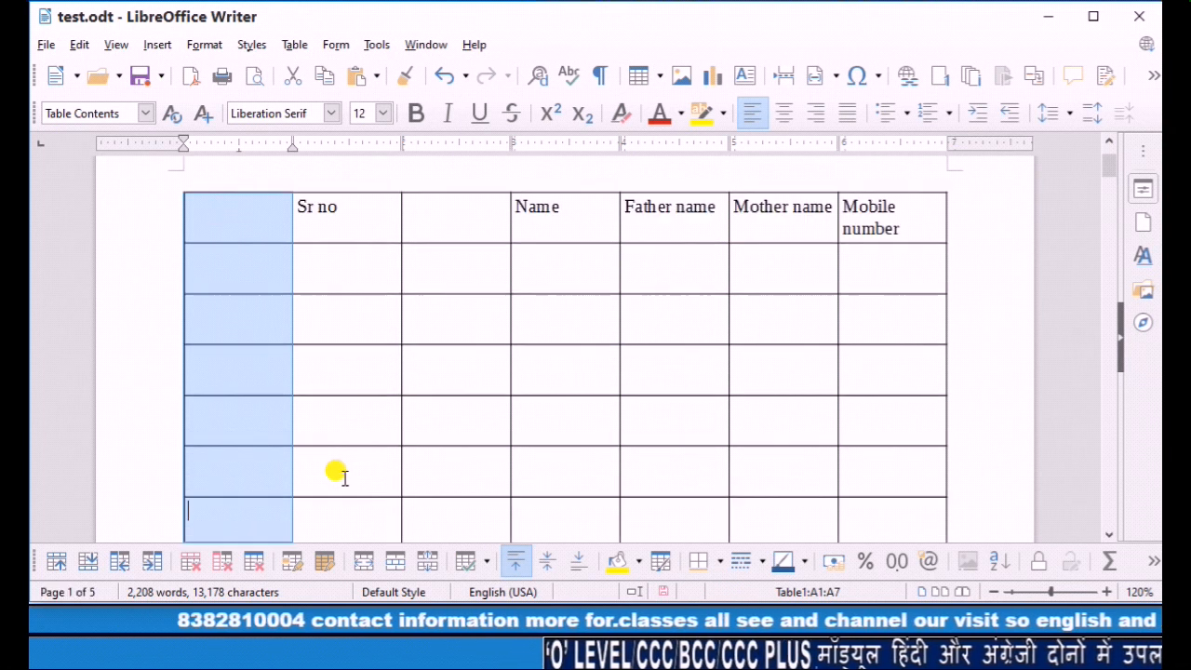
click(470, 562)
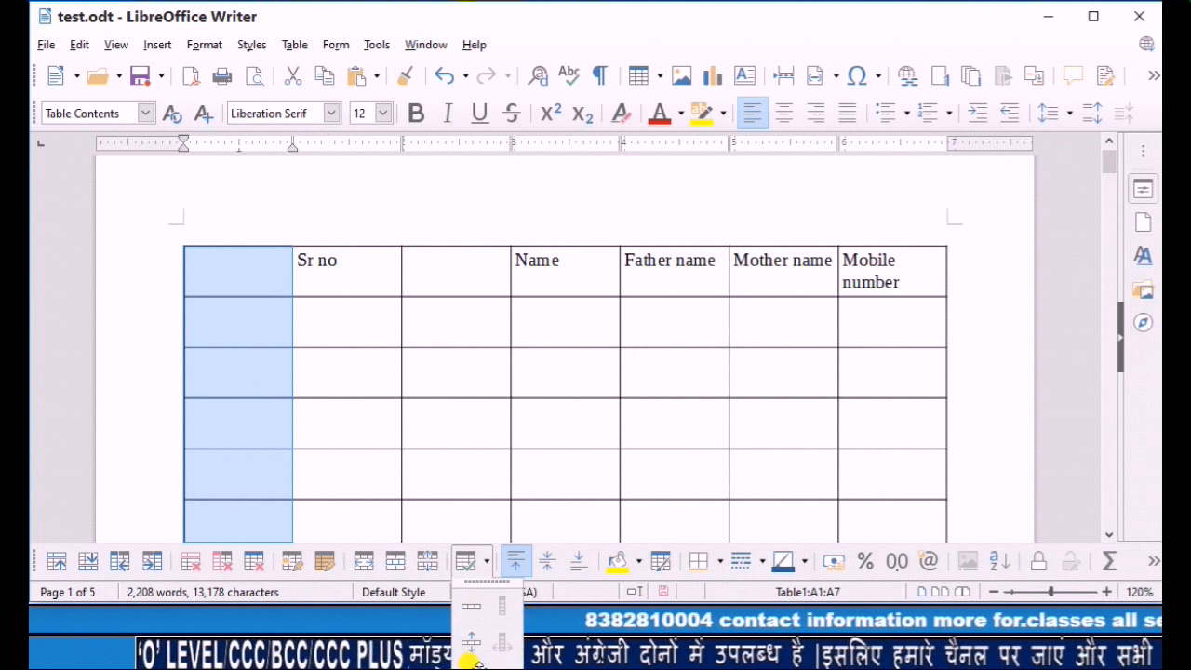
click(466, 644)
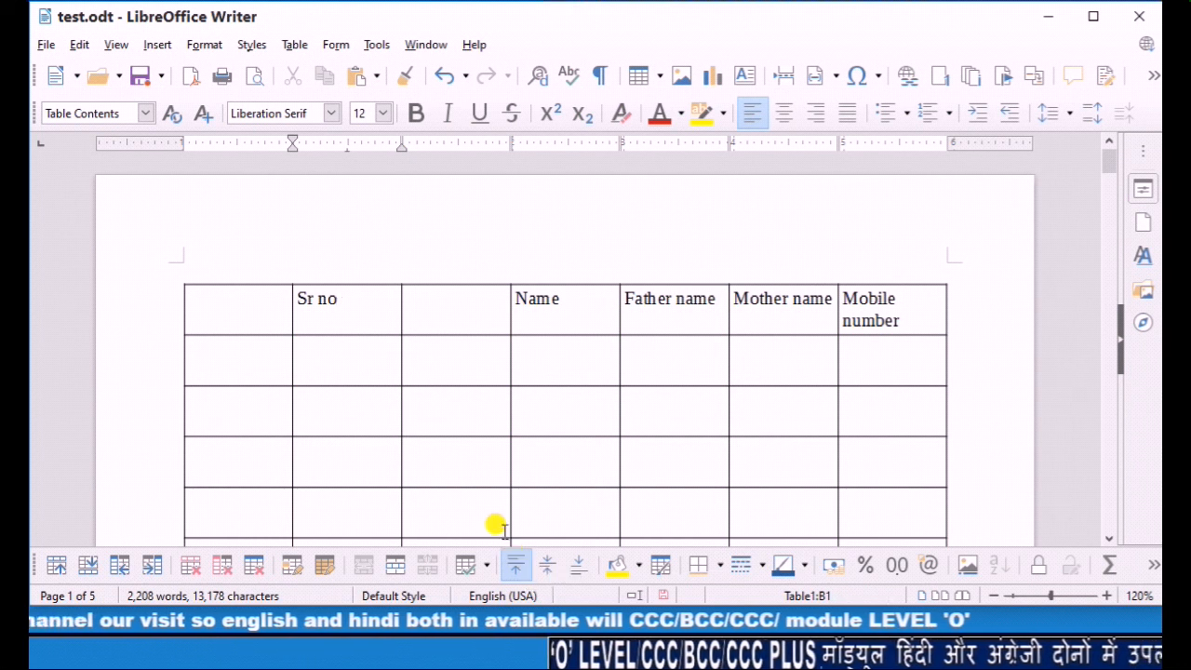
Step: Align the "Sr no" text to the bottom of its cell and fill the cell background with yellow
drag(313, 292, 282, 293)
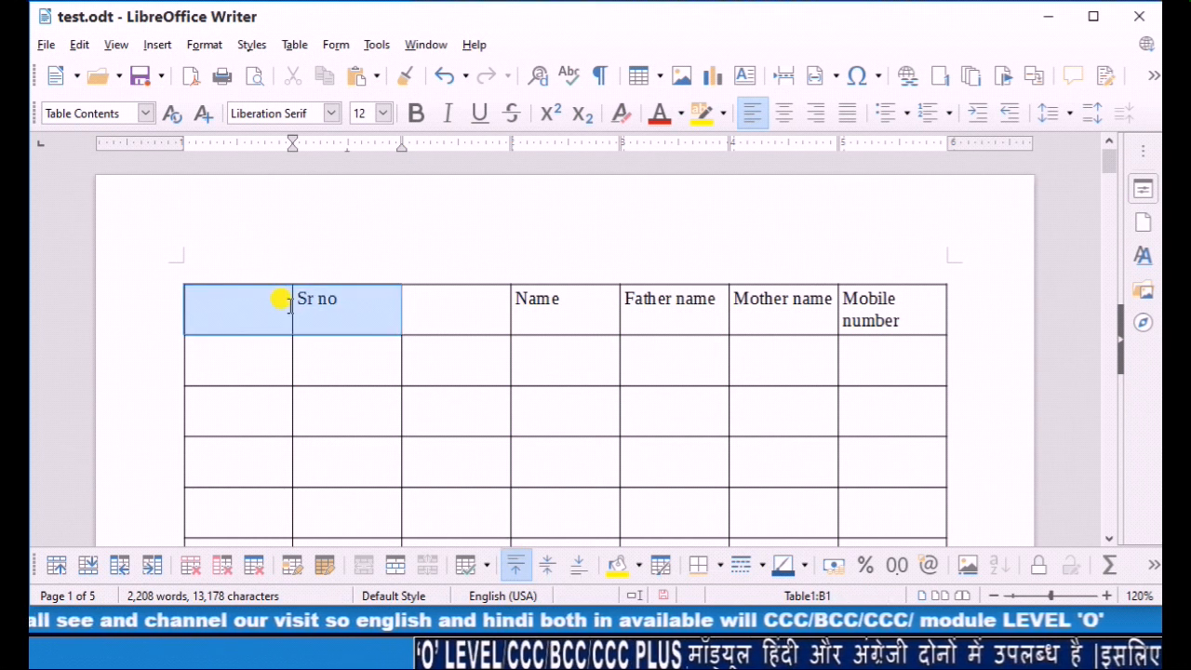
click(348, 312)
drag(346, 313, 298, 296)
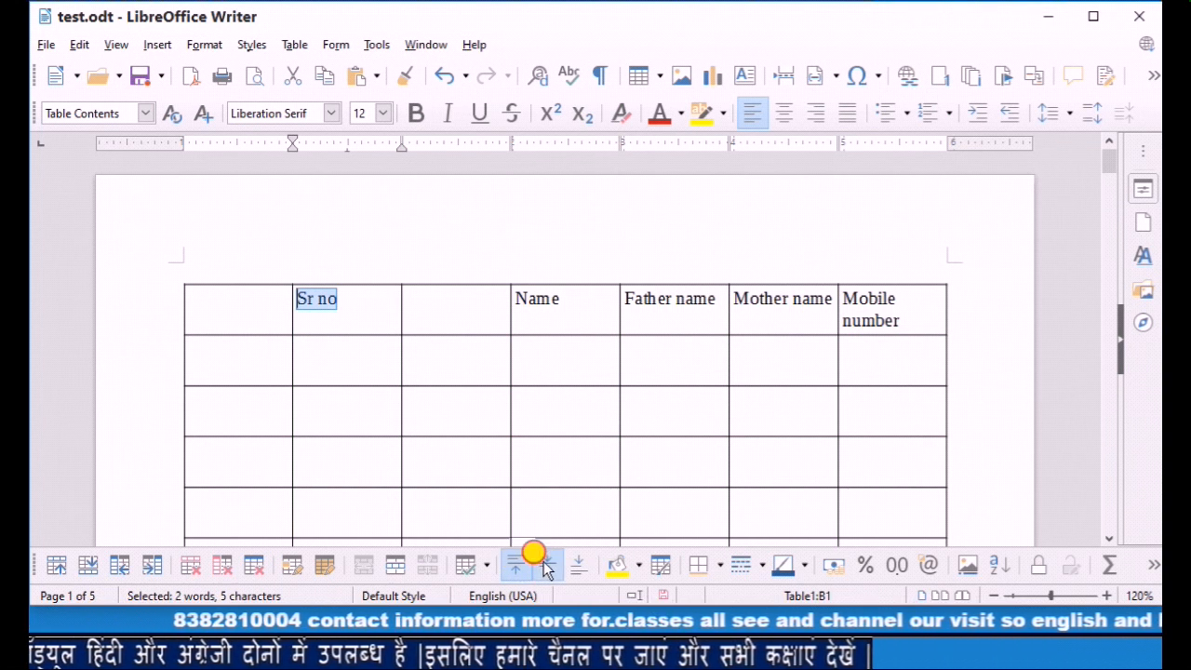
click(547, 568)
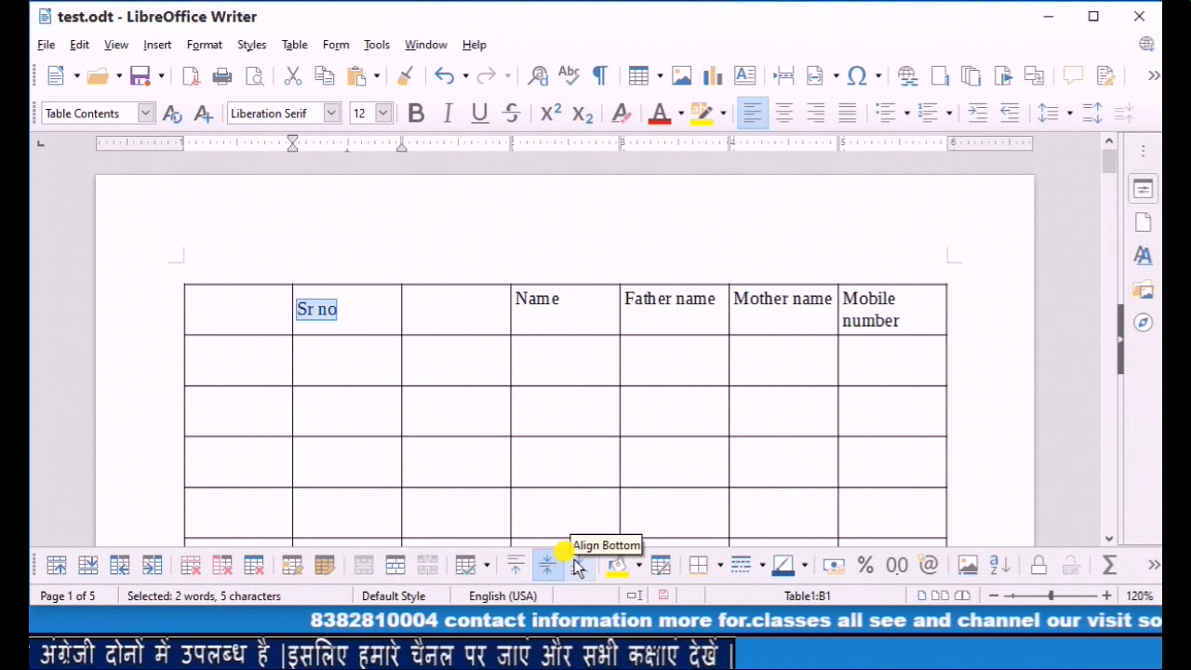
click(578, 567)
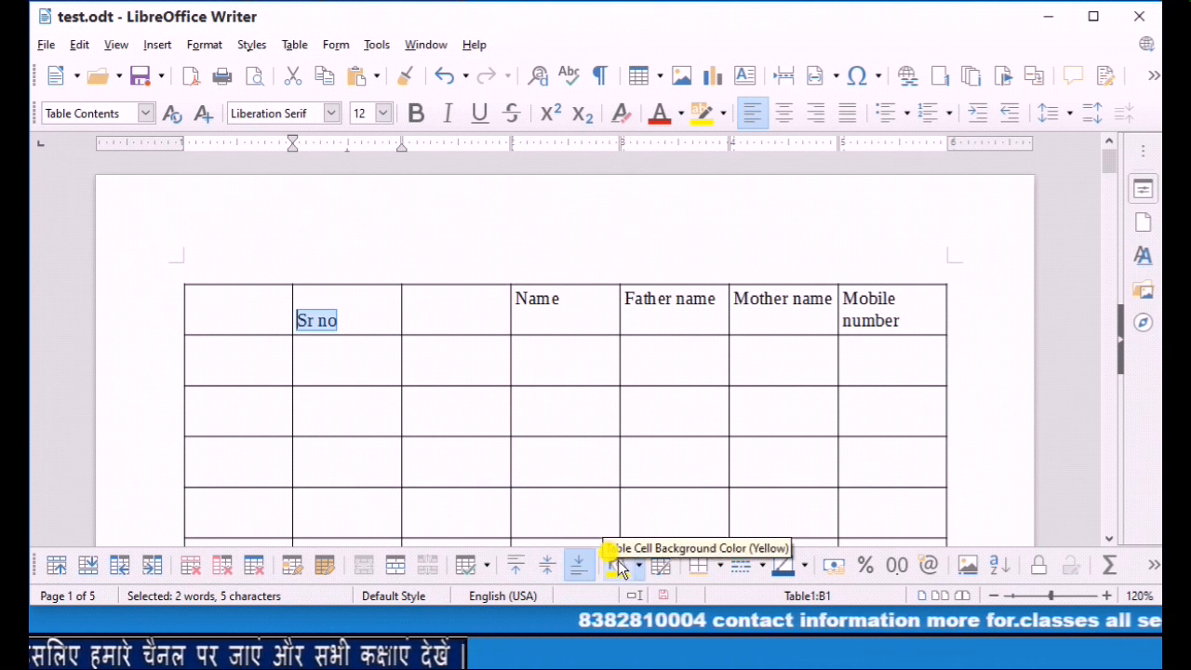
click(615, 568)
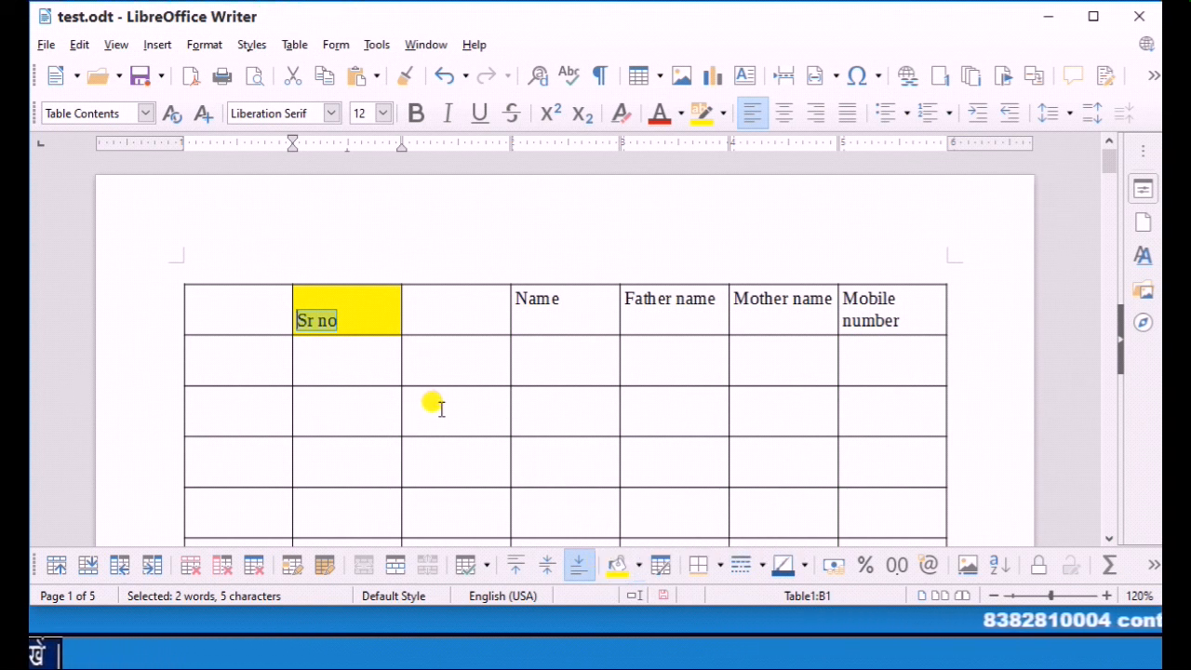
Step: Fill the first five rows from the blank first column through the "Mother name" column with a light blue background
drag(230, 320, 814, 513)
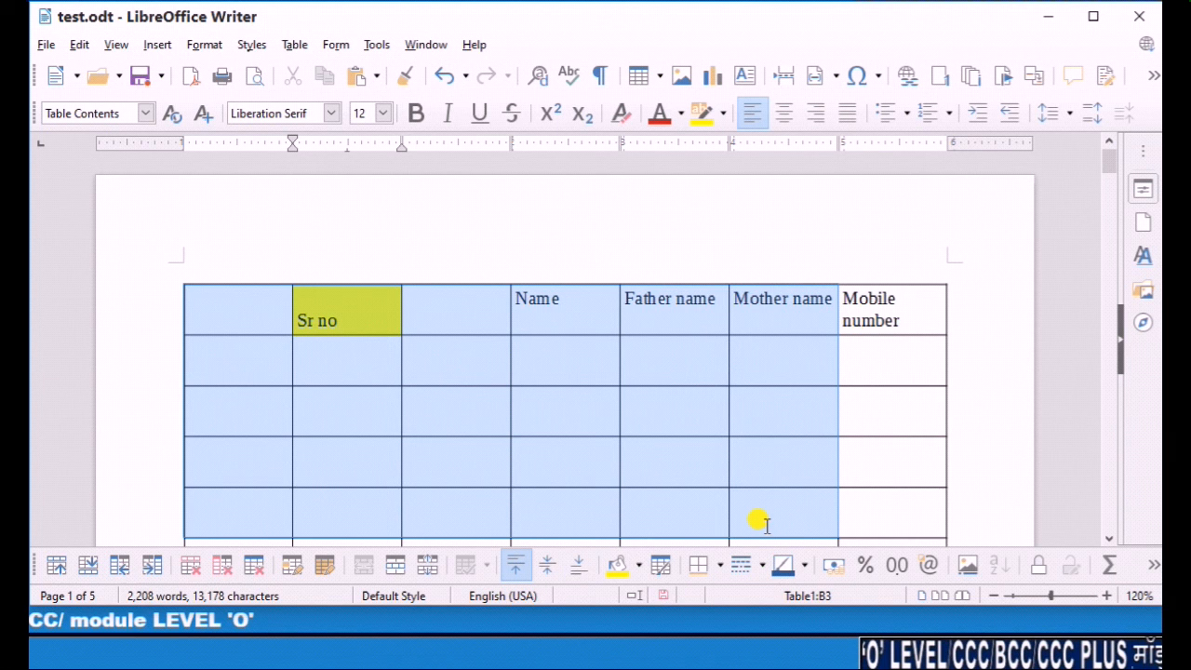
click(638, 566)
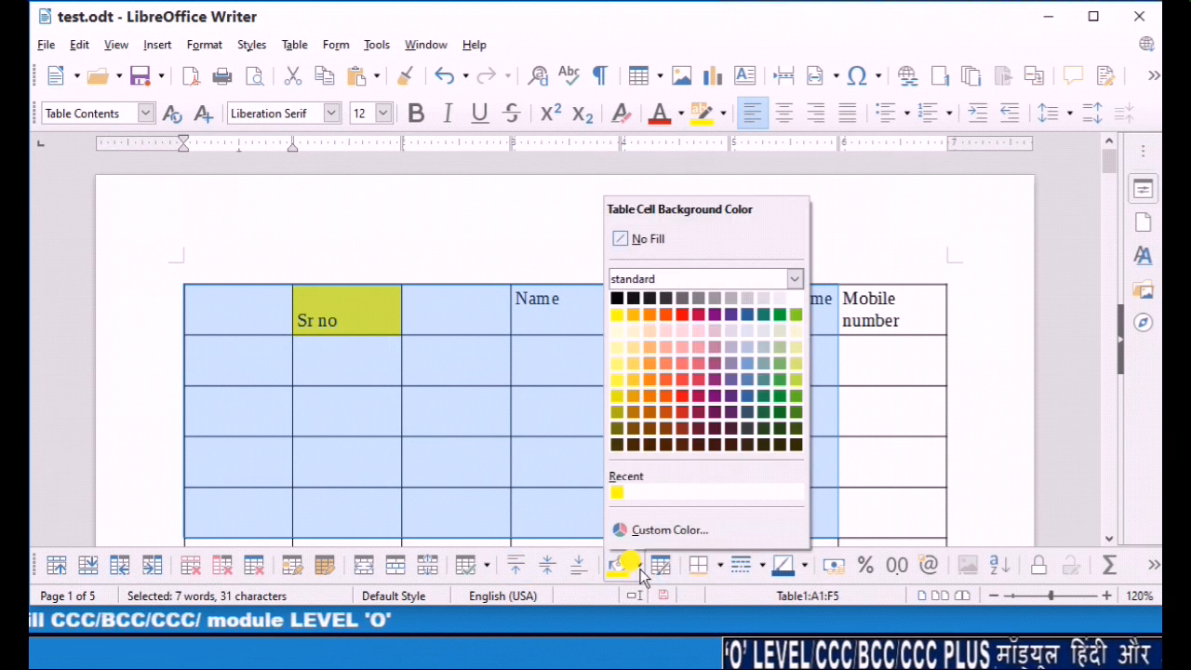
click(747, 347)
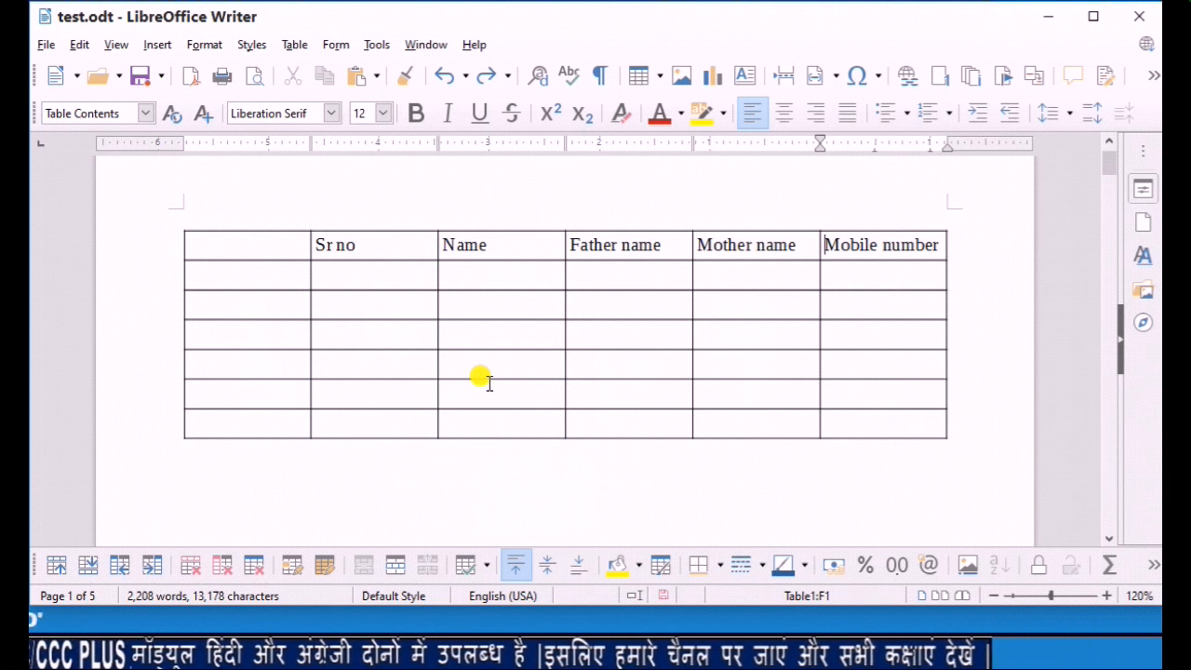
Step: Apply the Box List Green AutoFormat style to the whole table
click(663, 565)
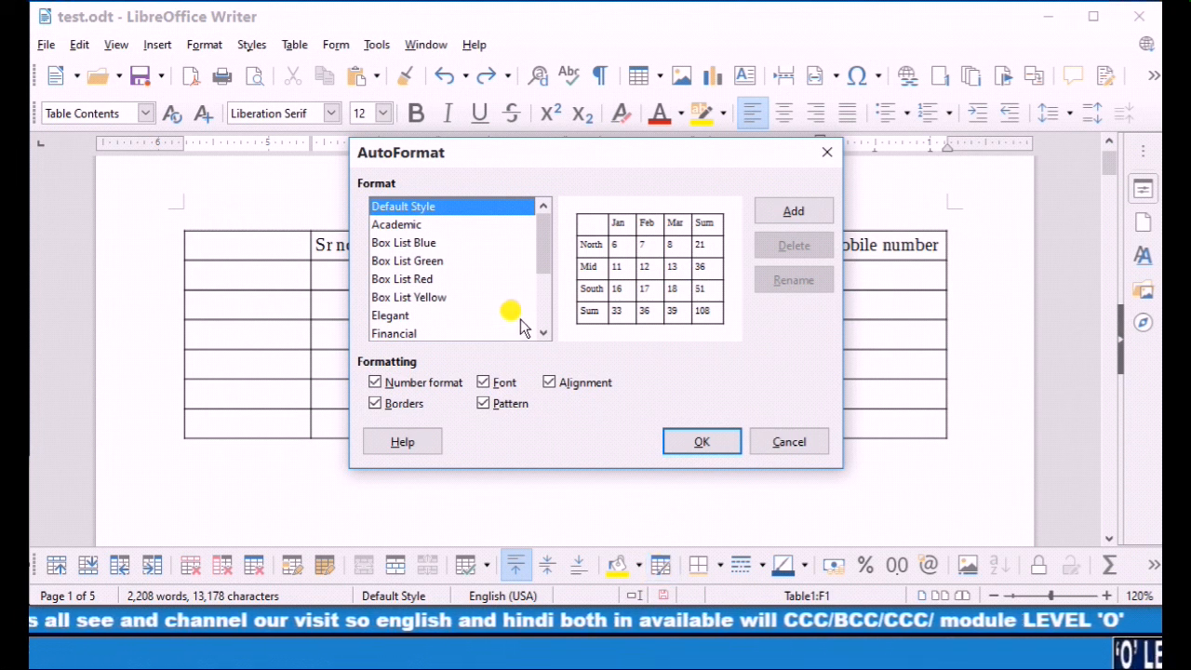
click(408, 228)
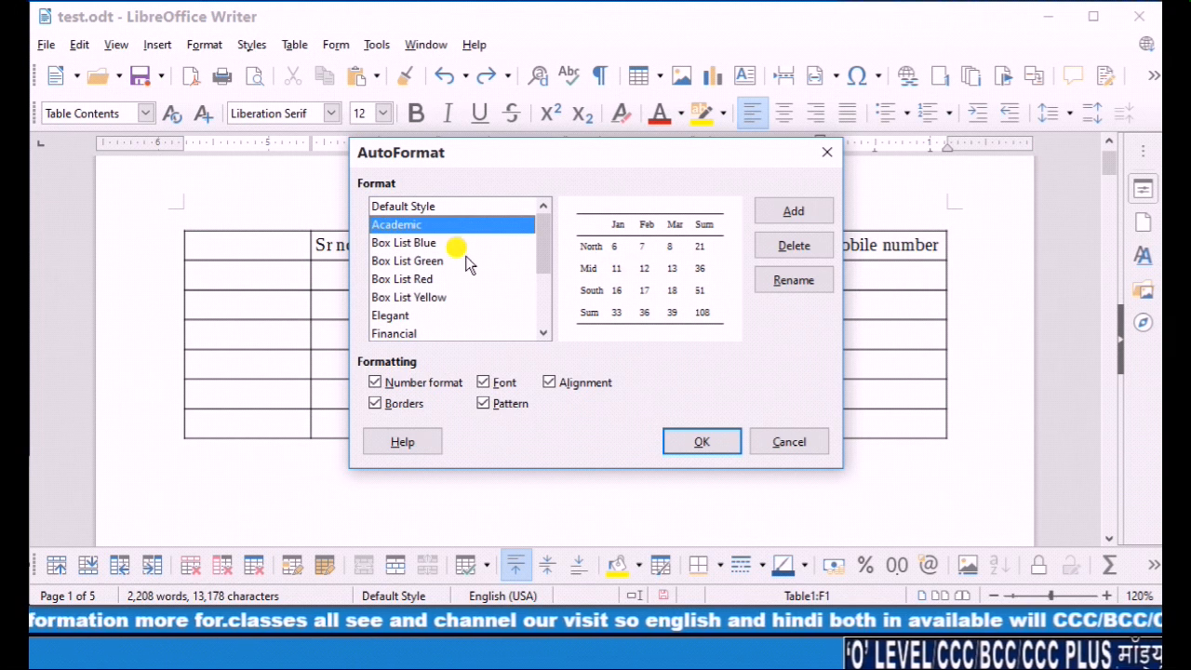
click(385, 241)
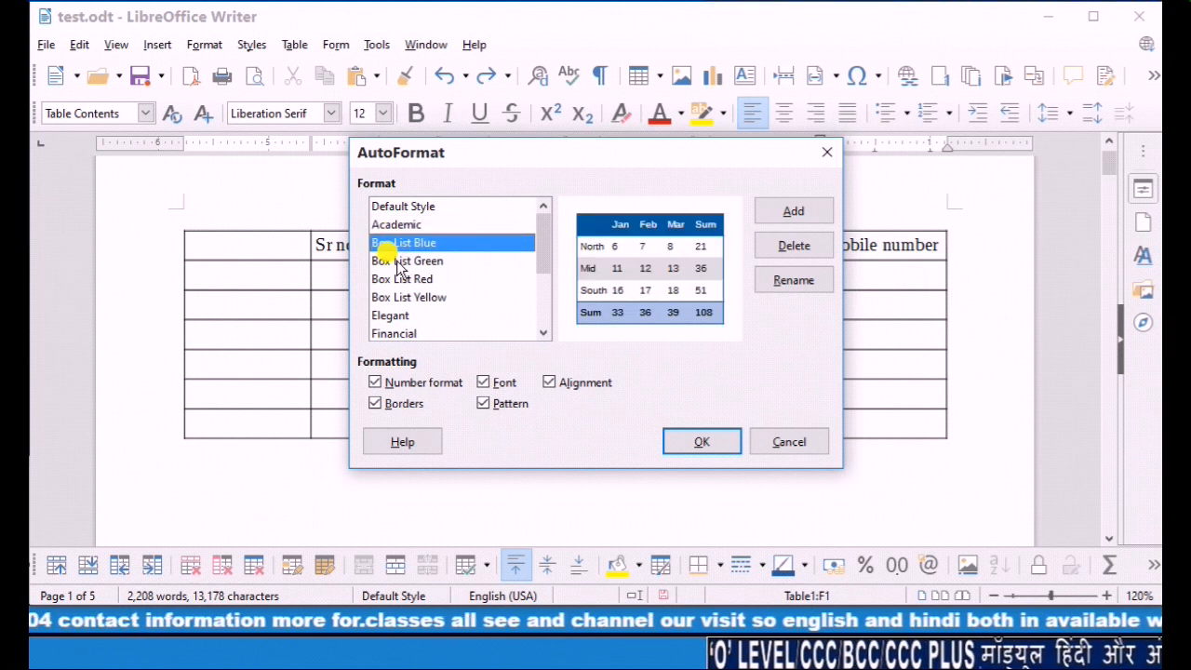
click(400, 262)
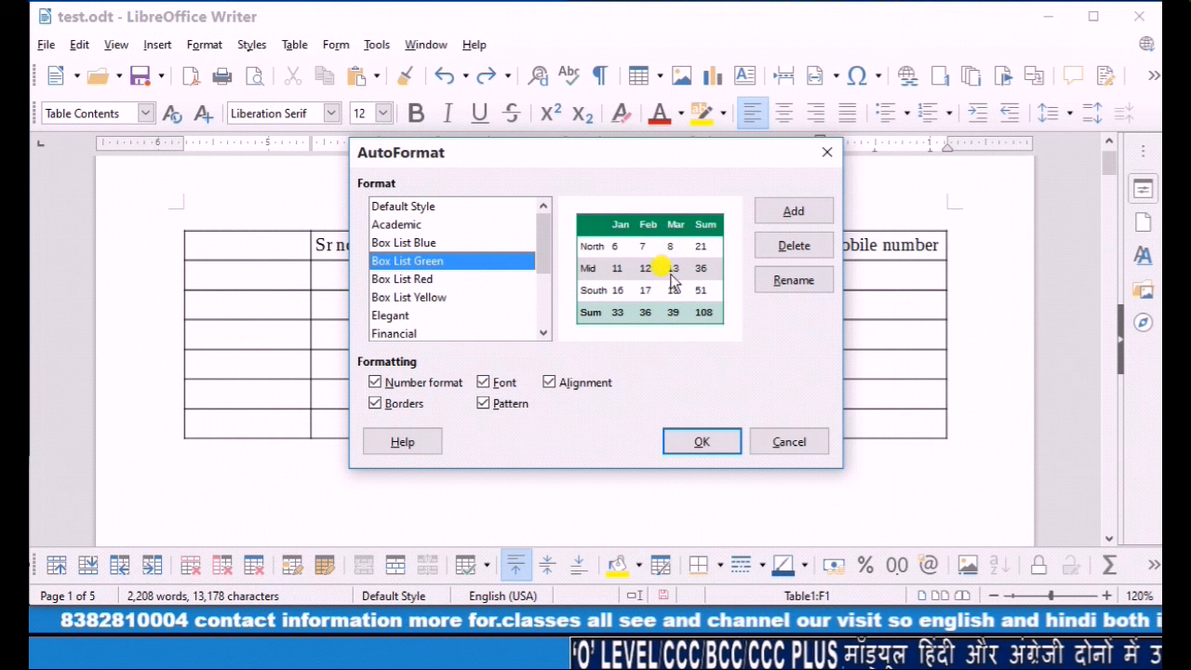
click(703, 443)
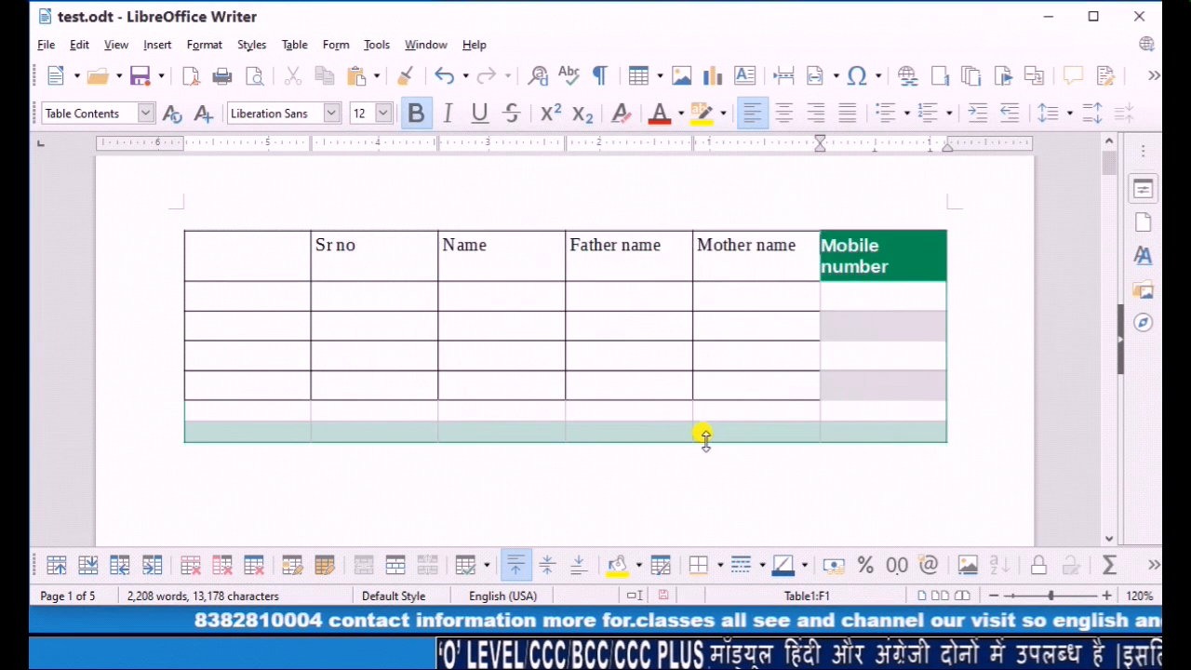
drag(845, 300, 851, 326)
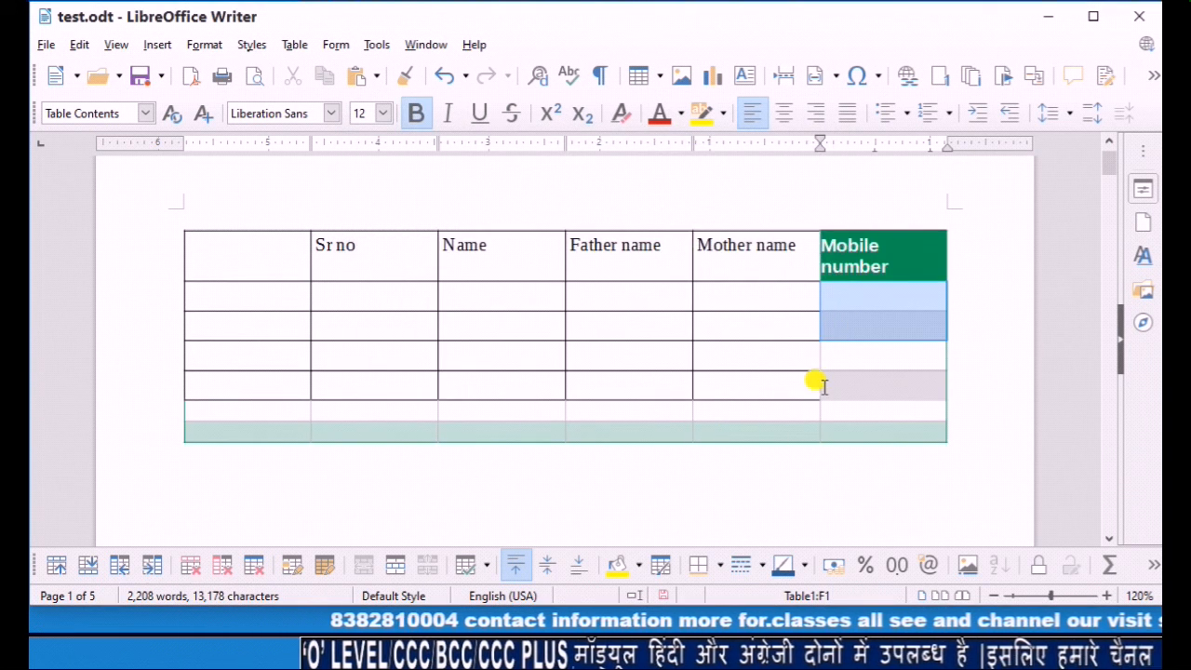
click(816, 382)
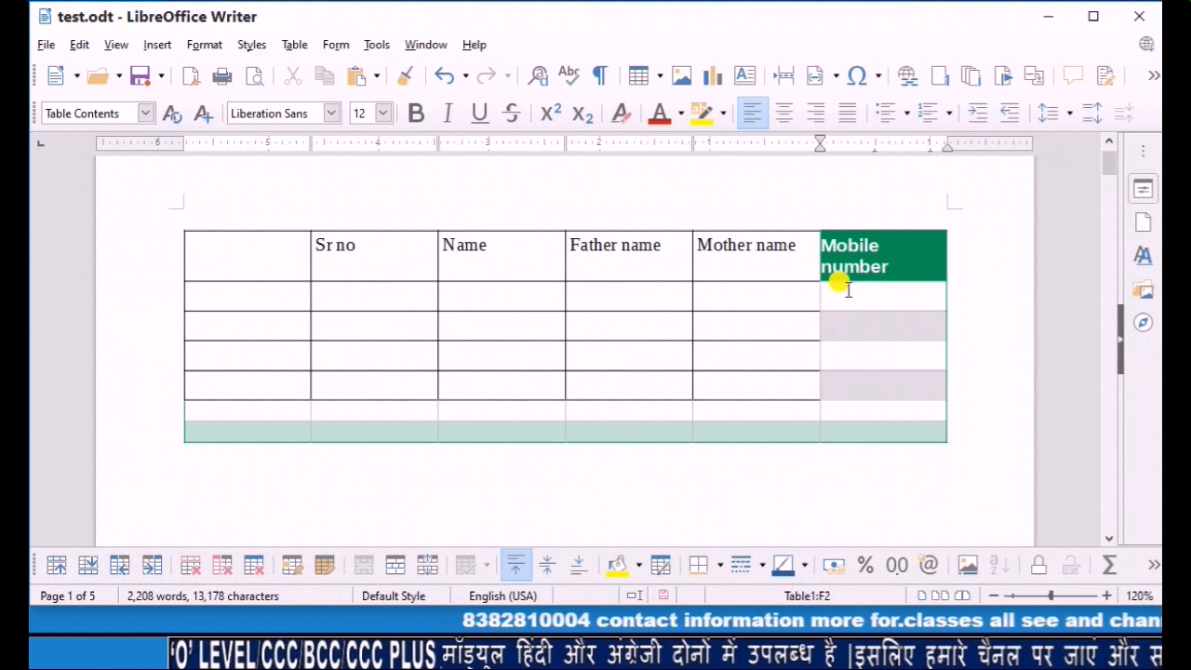
click(565, 369)
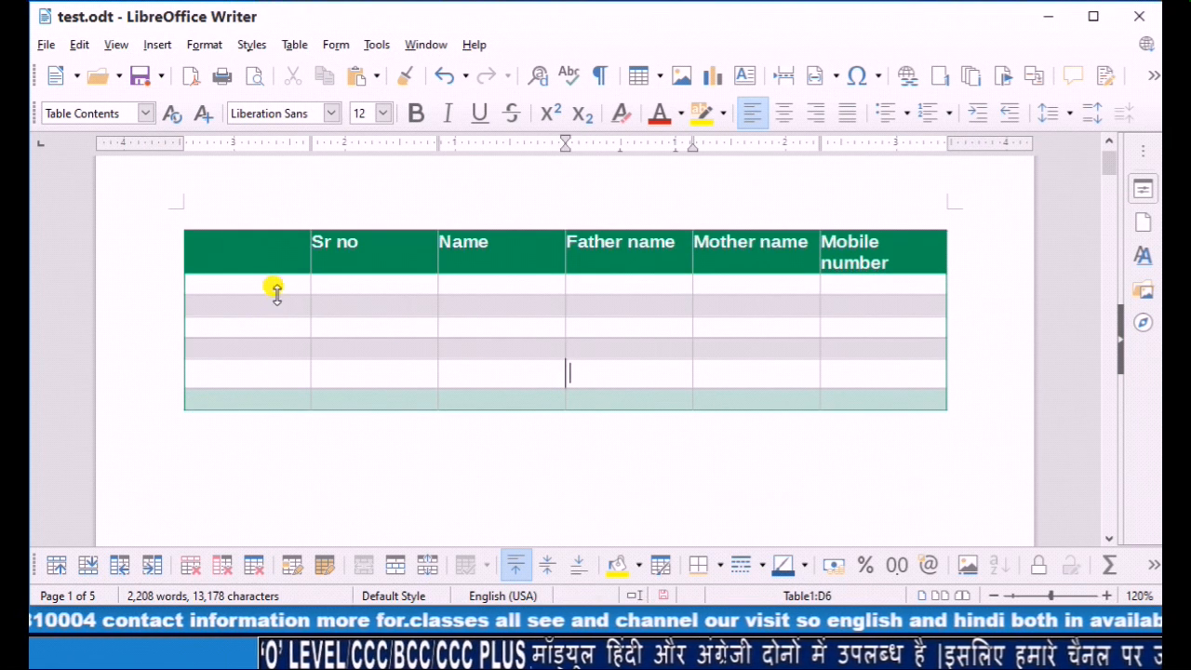
Step: Add borders around all cells in the table's first six rows and set their border style to a double line
drag(192, 259, 872, 354)
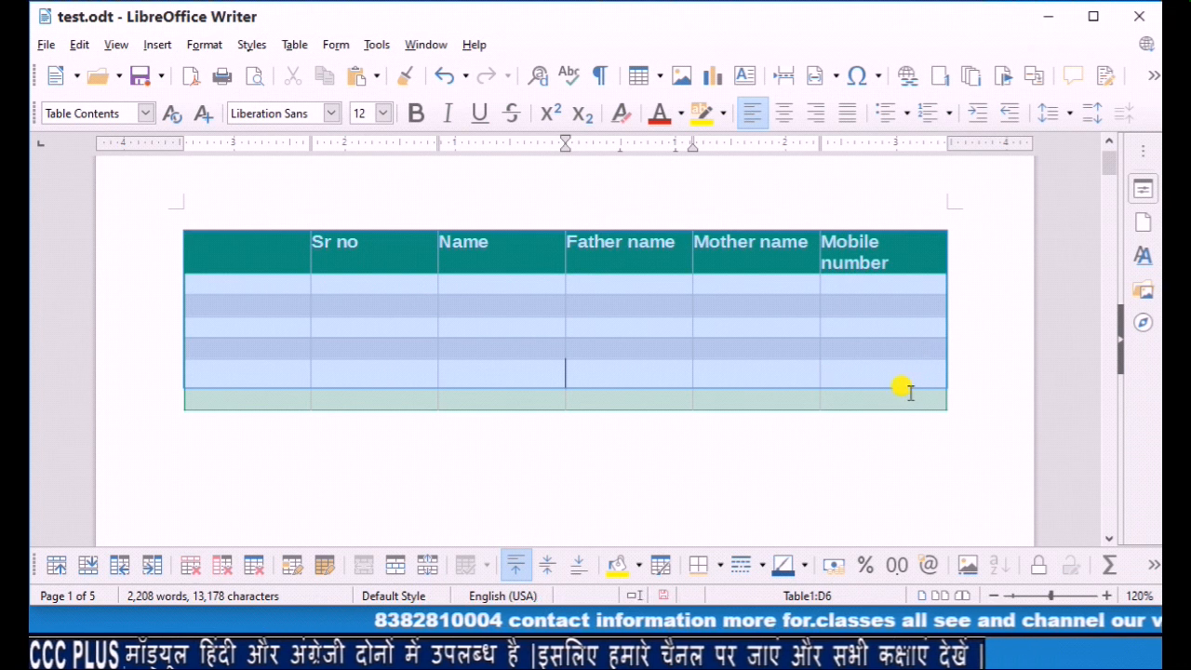
click(705, 565)
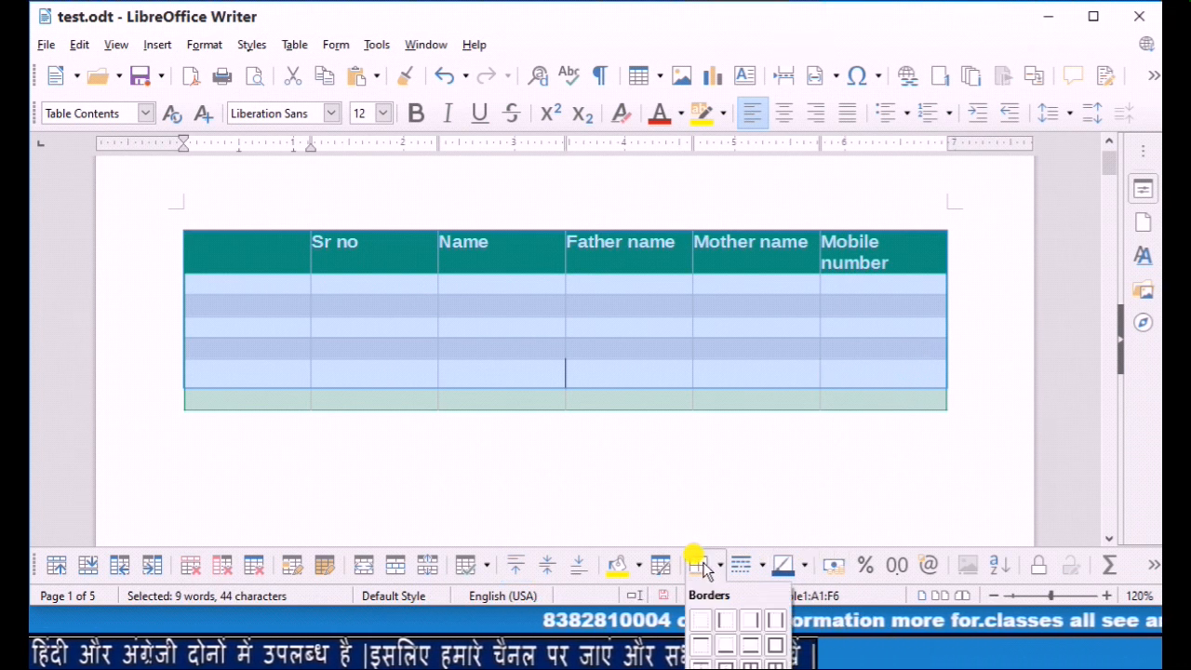
click(772, 651)
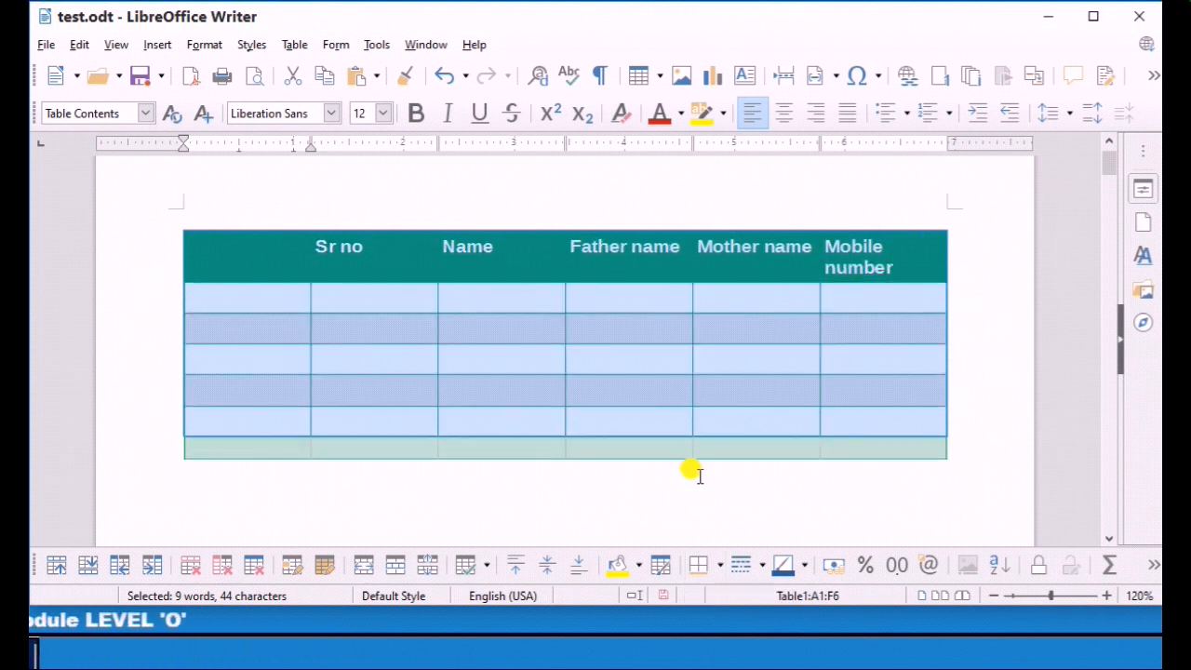
click(742, 566)
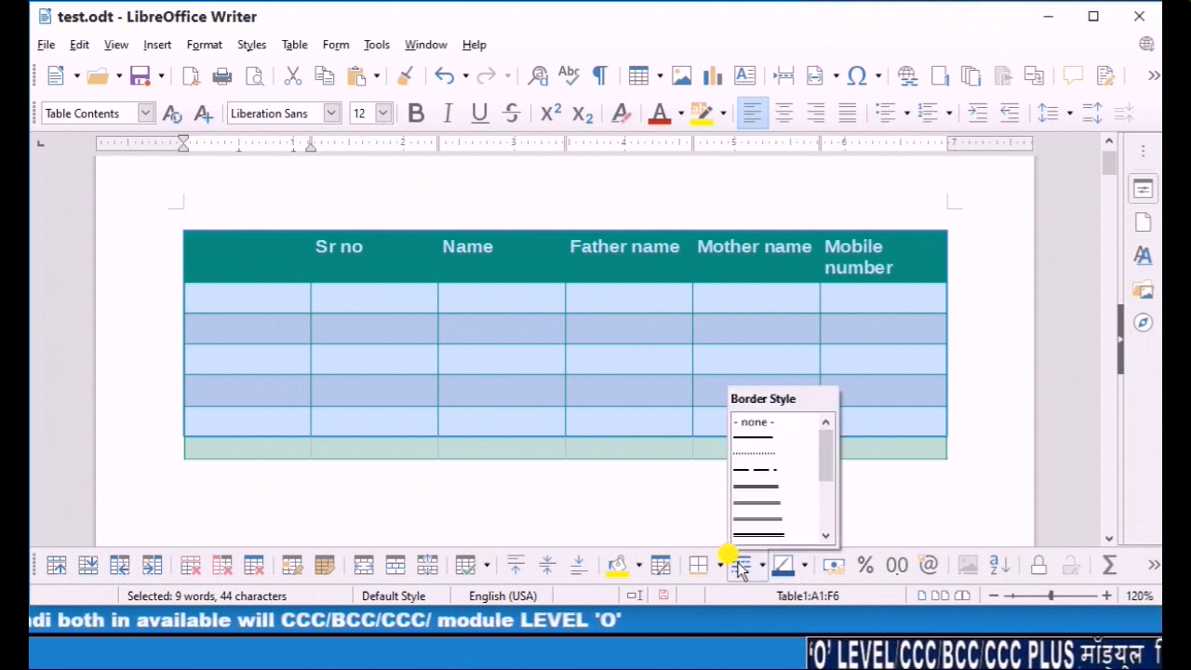
click(775, 486)
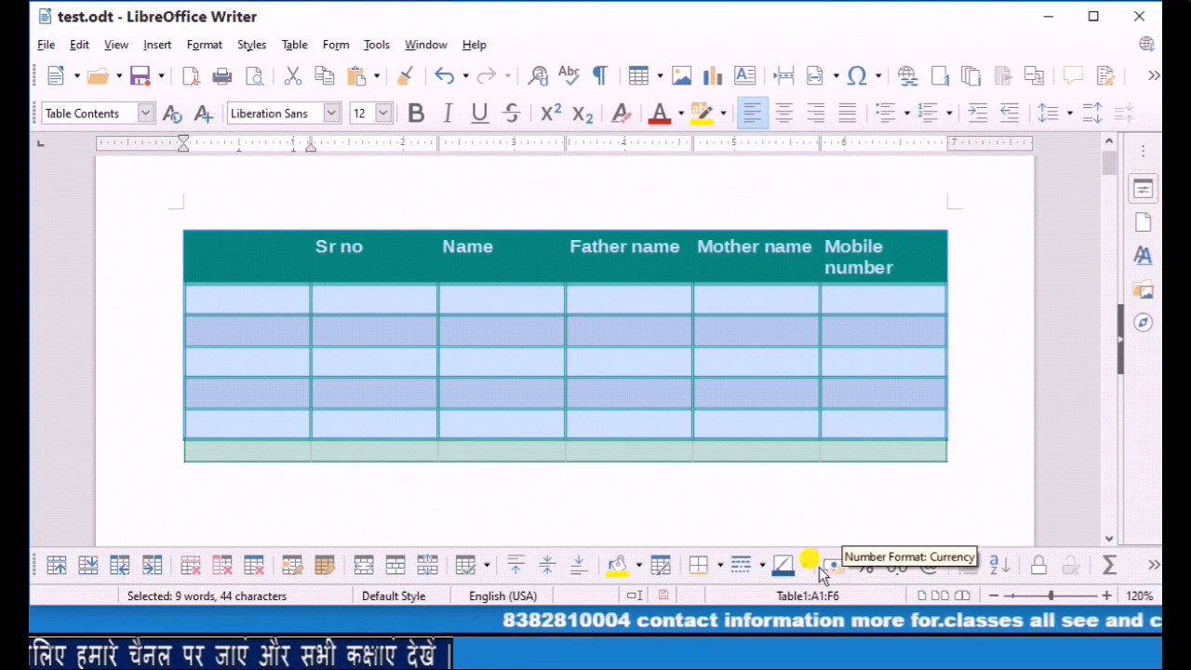
Step: Colour the borders of the selected six rows blue and change them to green
click(782, 569)
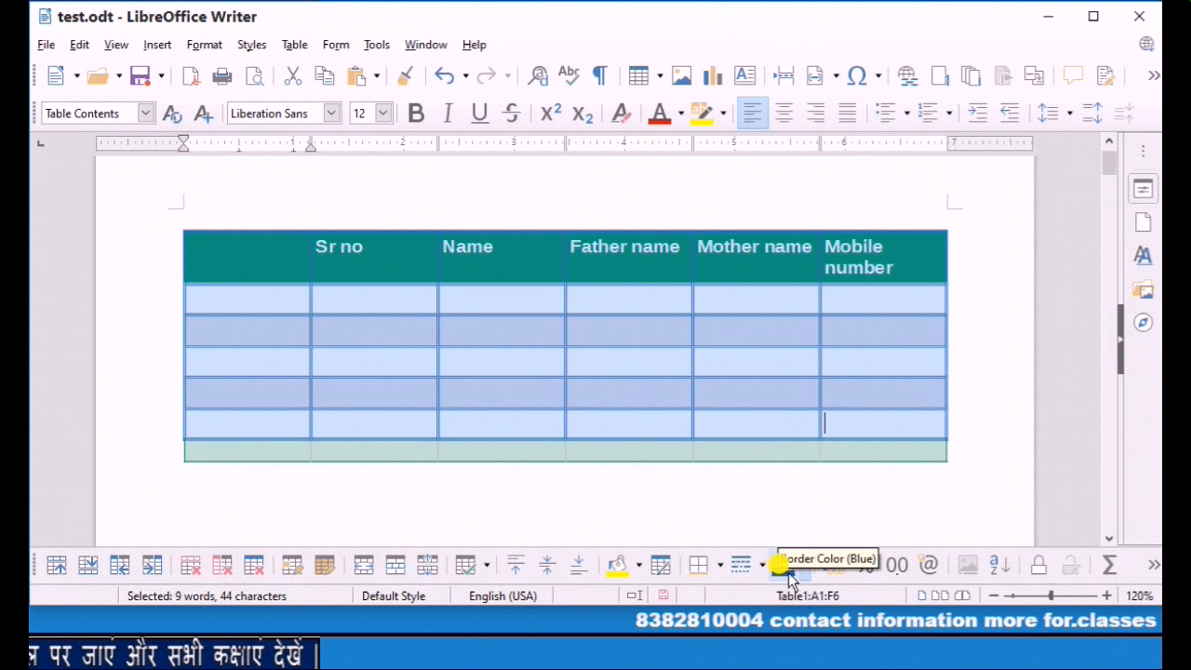
click(806, 567)
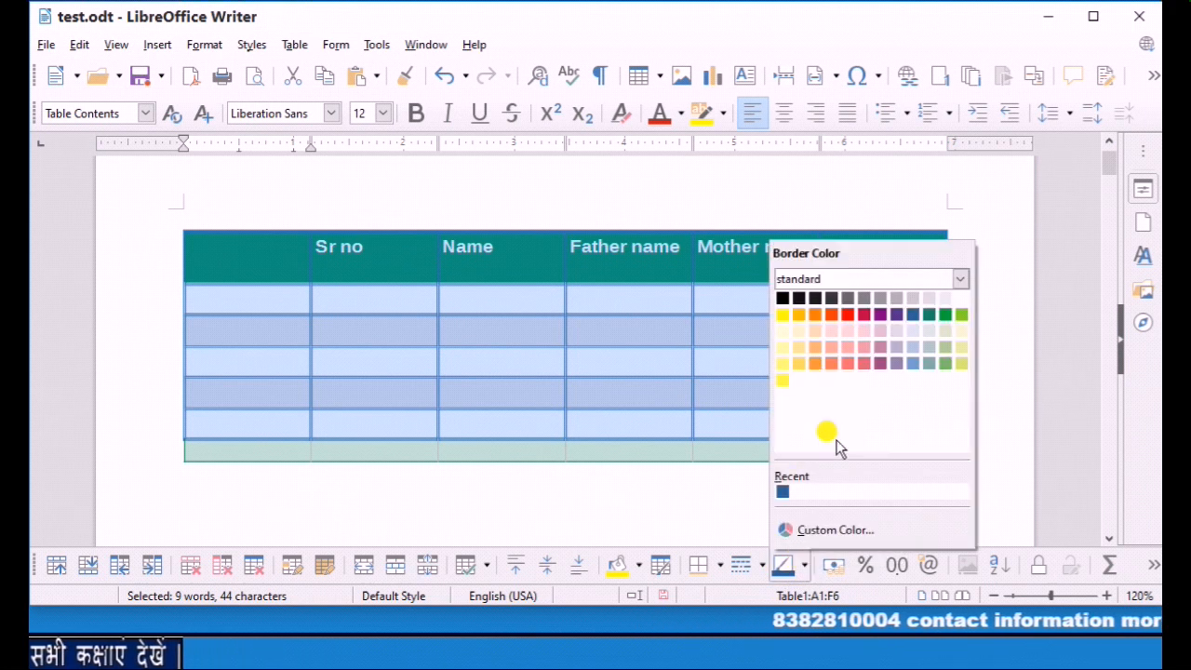
click(946, 378)
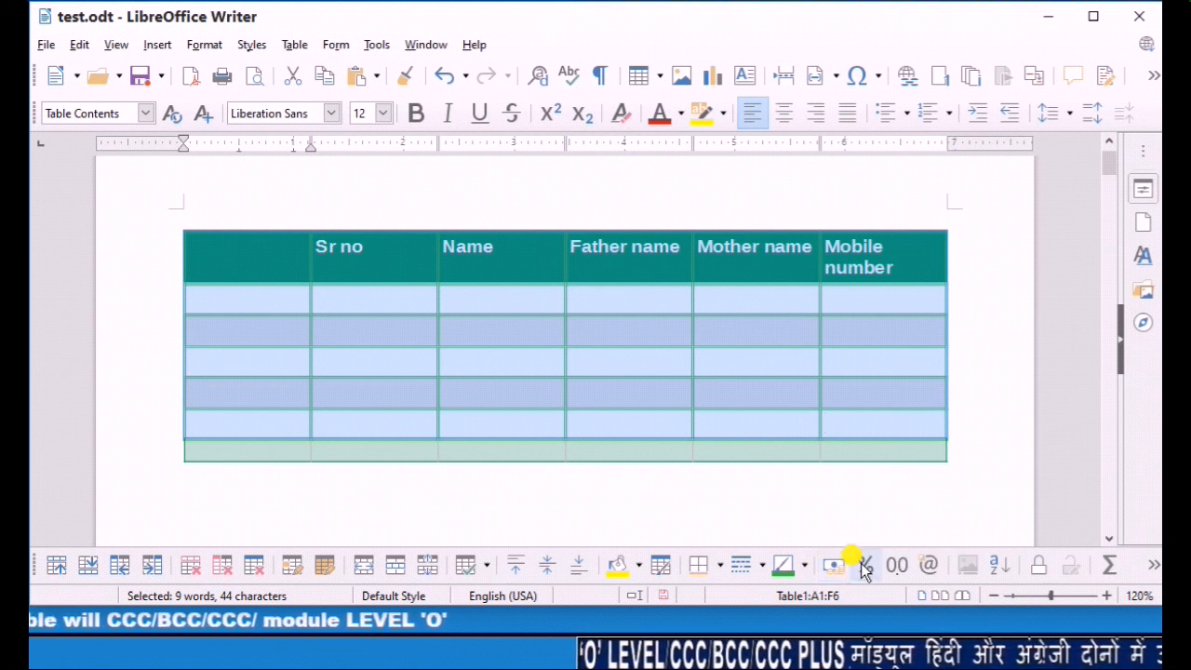
Step: Check the number format options without changing them, and enter 14 and 52 on separate lines in the third row's "Sr no" cell
click(930, 566)
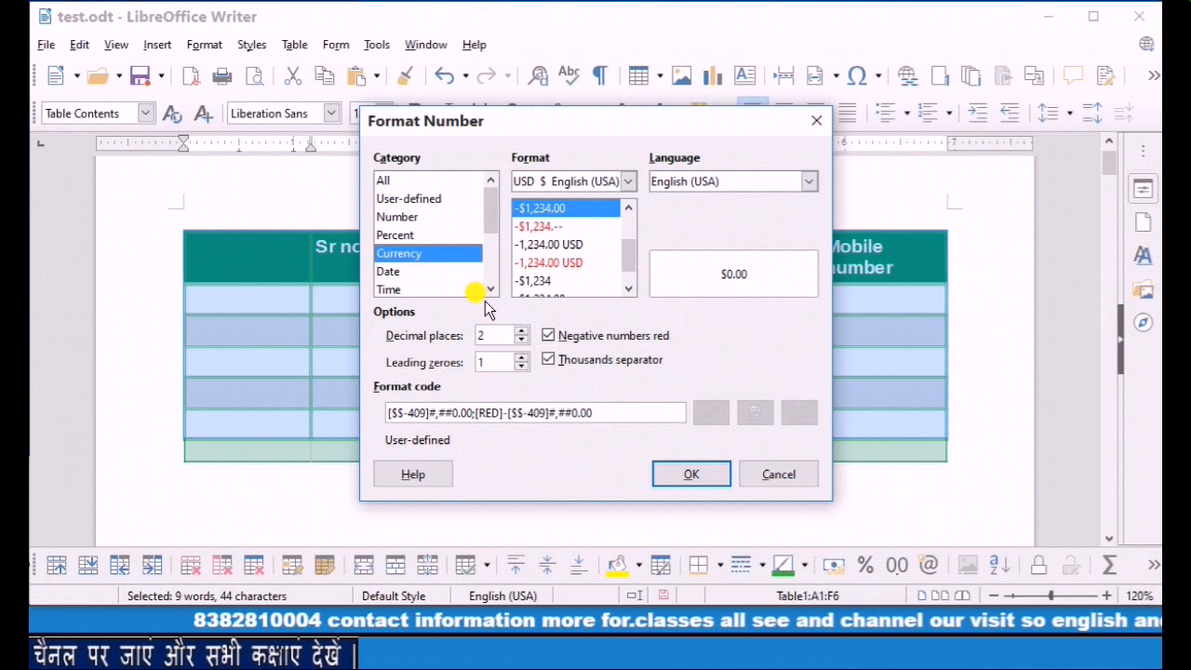
click(773, 473)
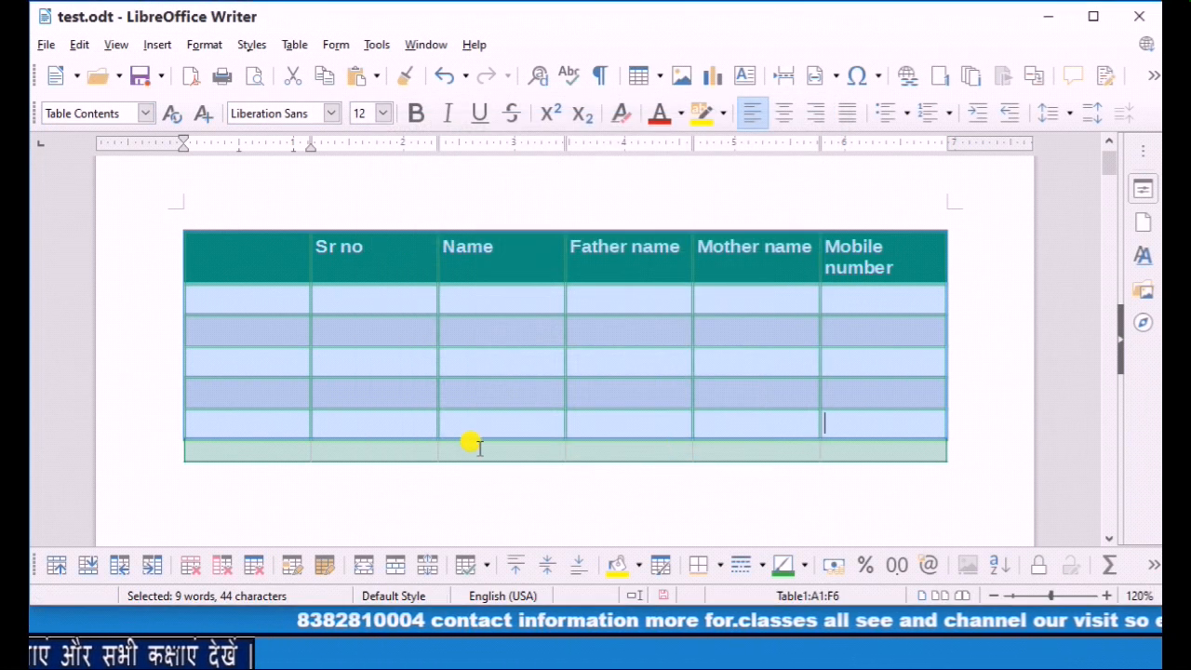
click(364, 337)
text(14)
key(Return)
text(52)
key(Return)
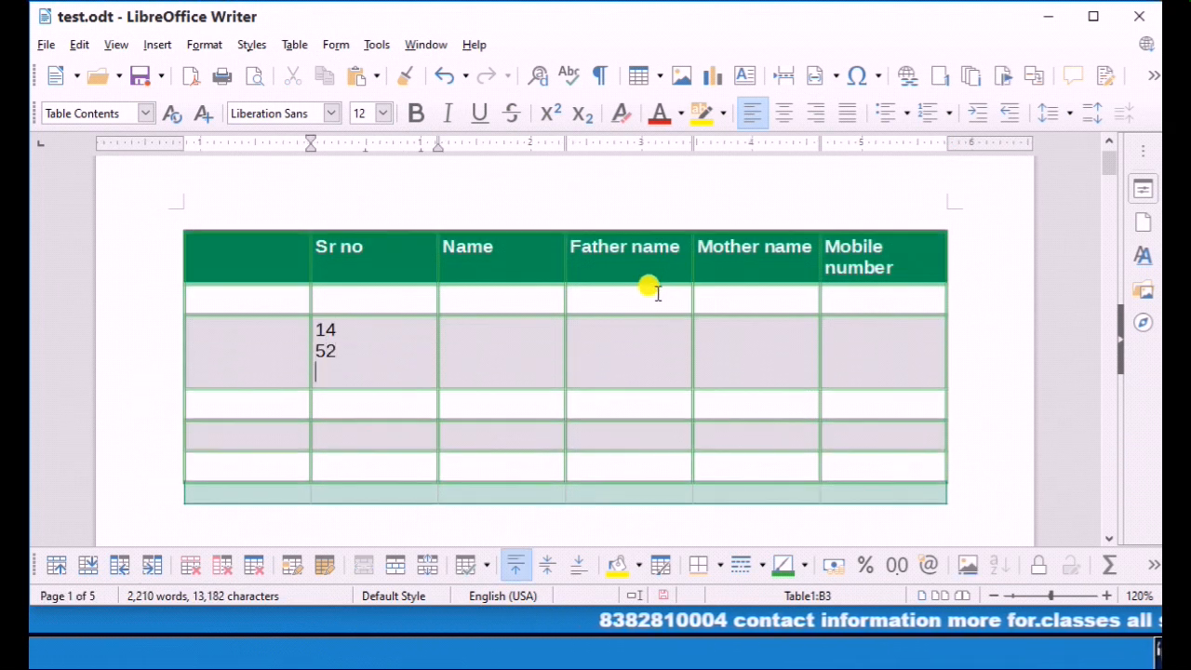
Step: Fill the fifth row from "Sr no" through "Mother name" with the numbers 85, 85, 74 and 47
click(320, 441)
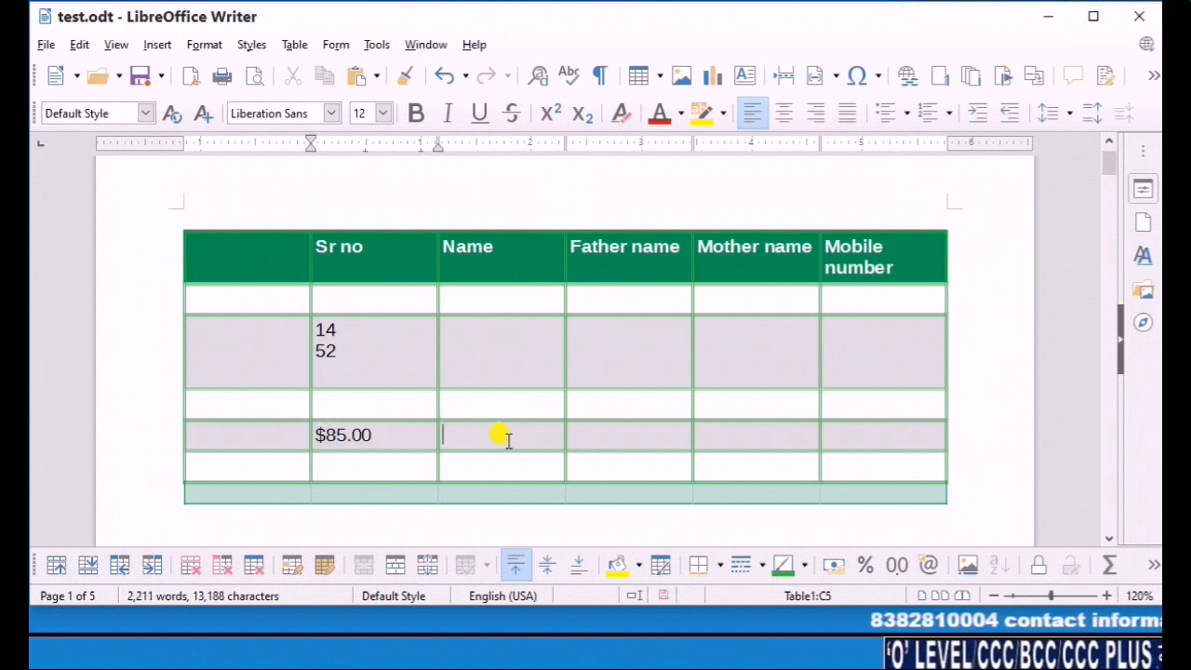
text(74)
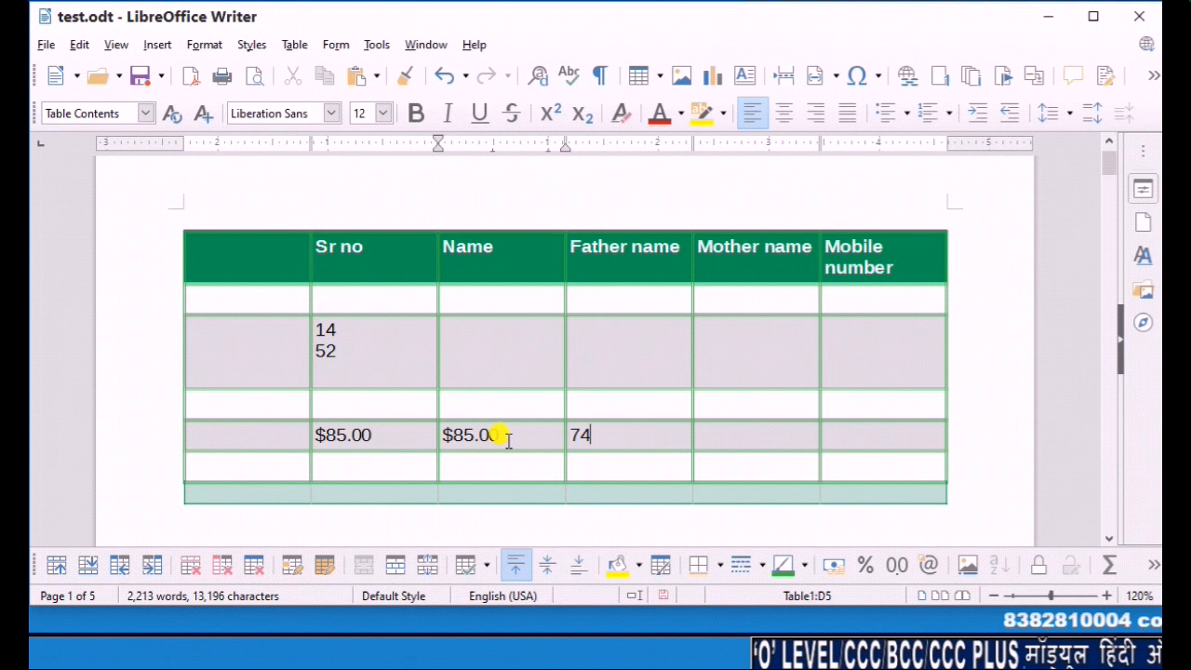
text(47)
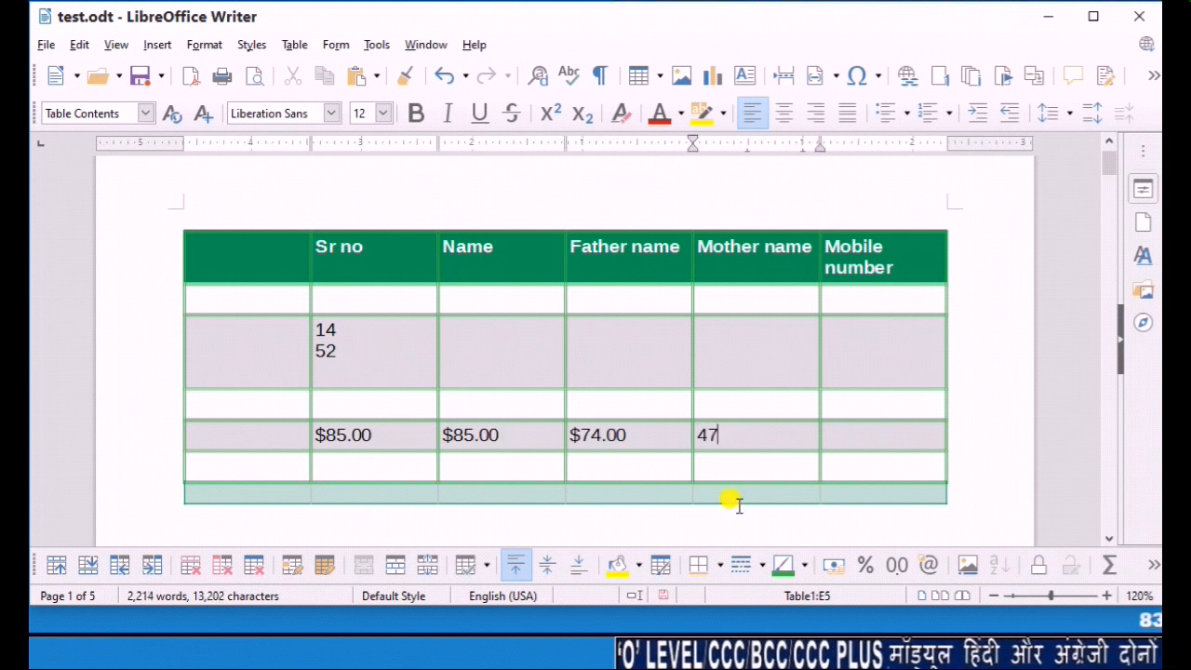
Step: Apply decimal, percent and currency formats in turn to the fifth row's "Mother name" cell, and undo the last action
click(897, 567)
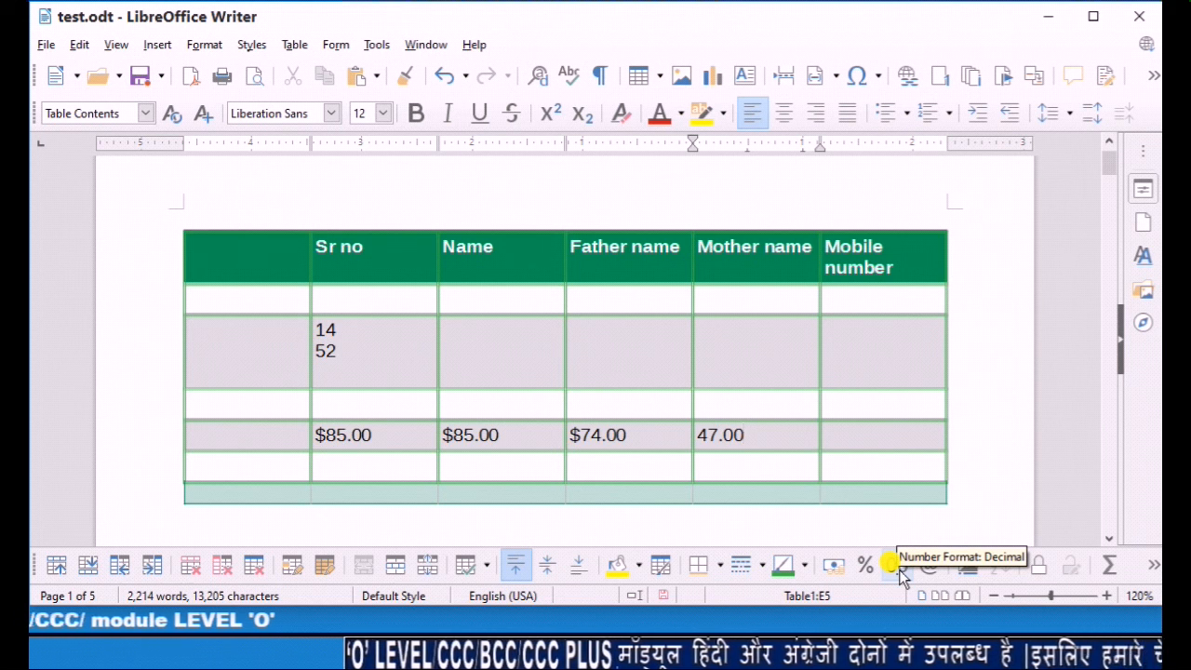
click(866, 566)
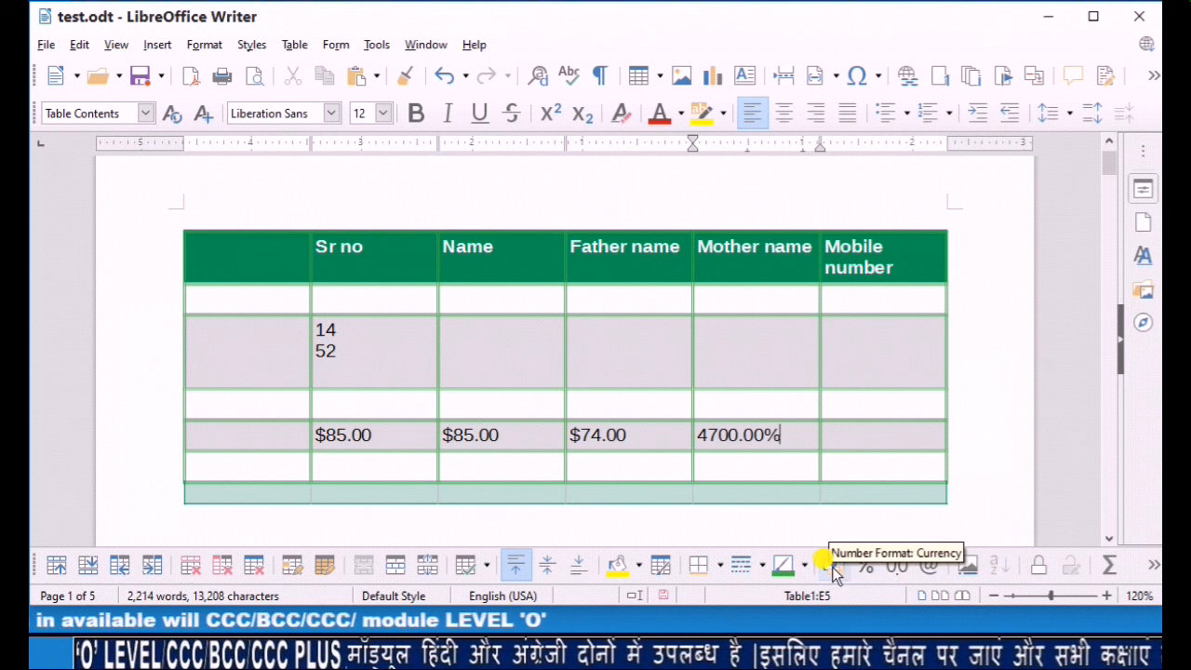
click(833, 567)
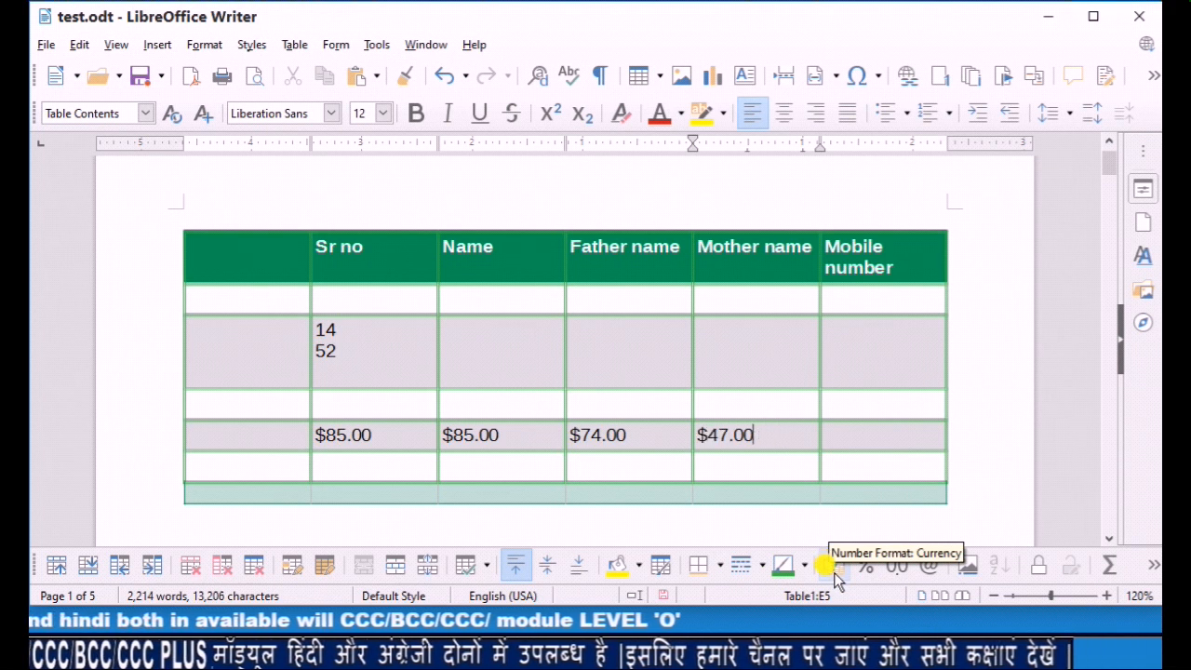
key(ctrl+z)
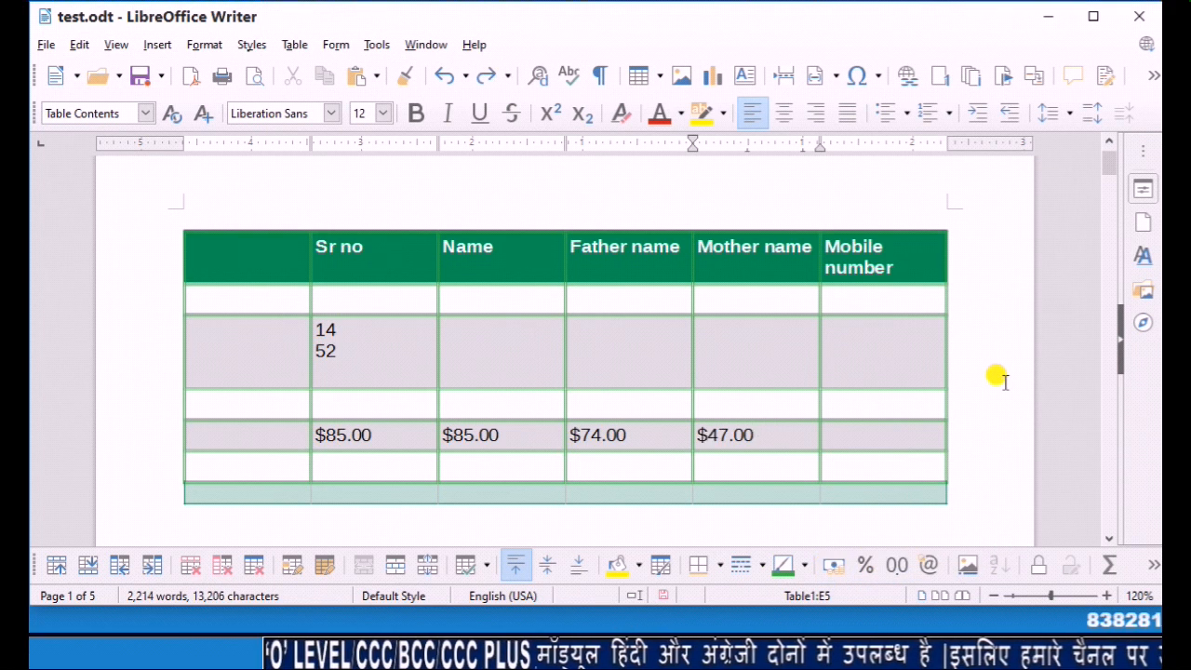
Step: Insert the caption "student info" above the table, using the Table category and Arabic numbering
click(970, 565)
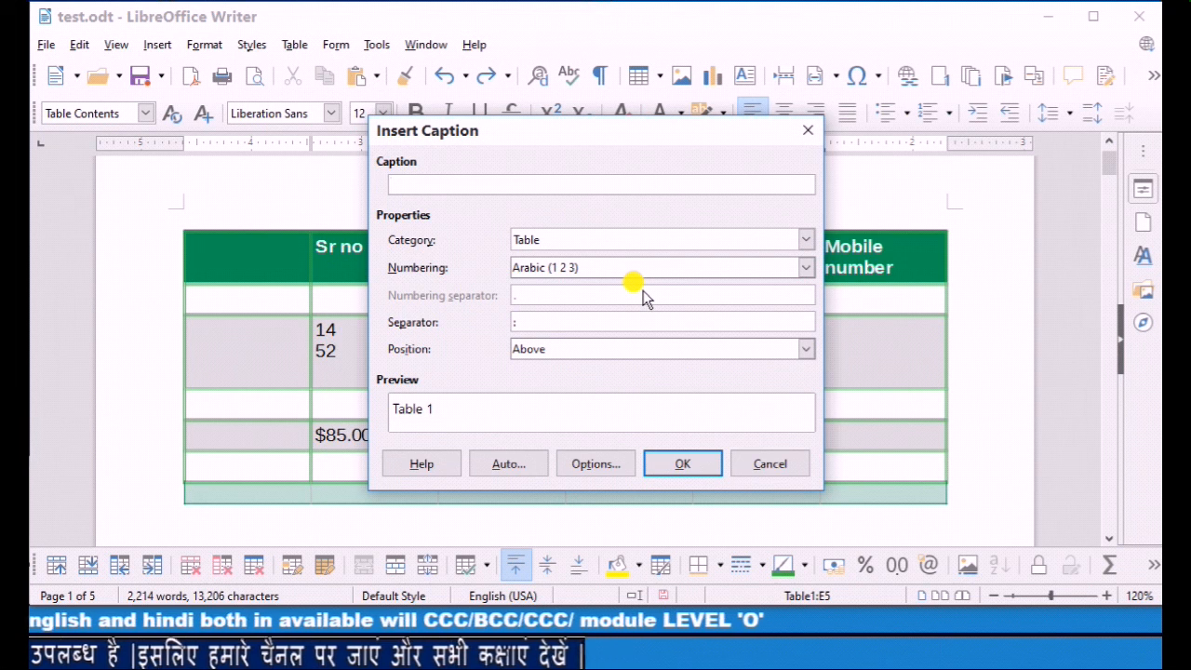
text(t info)
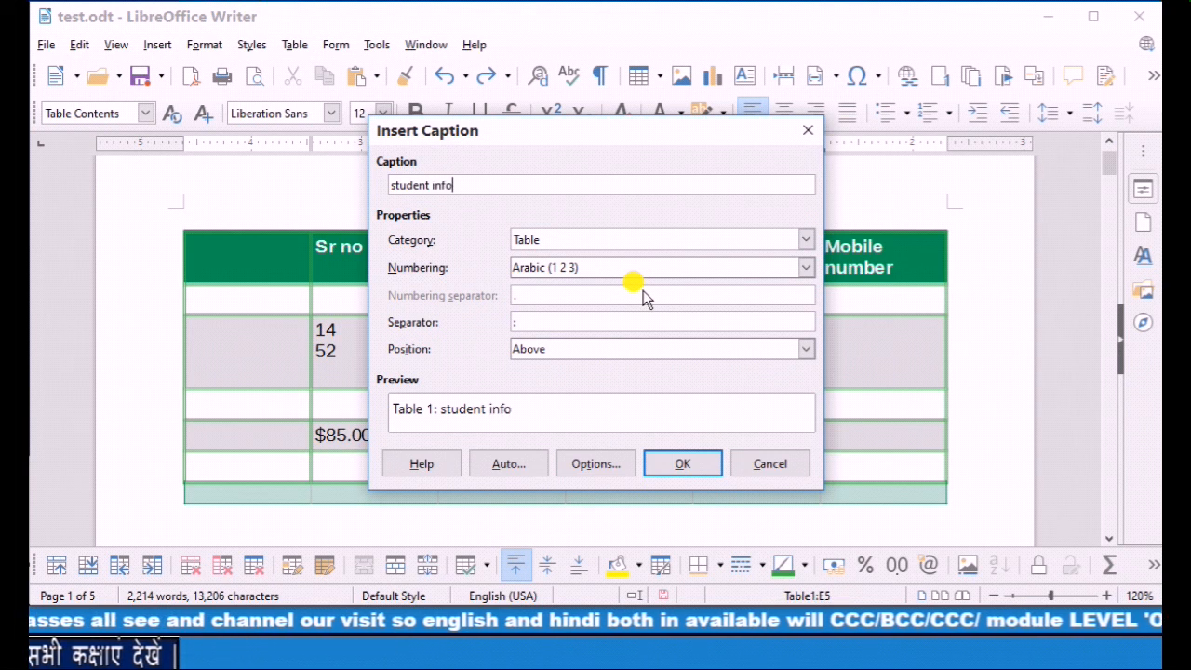
click(681, 462)
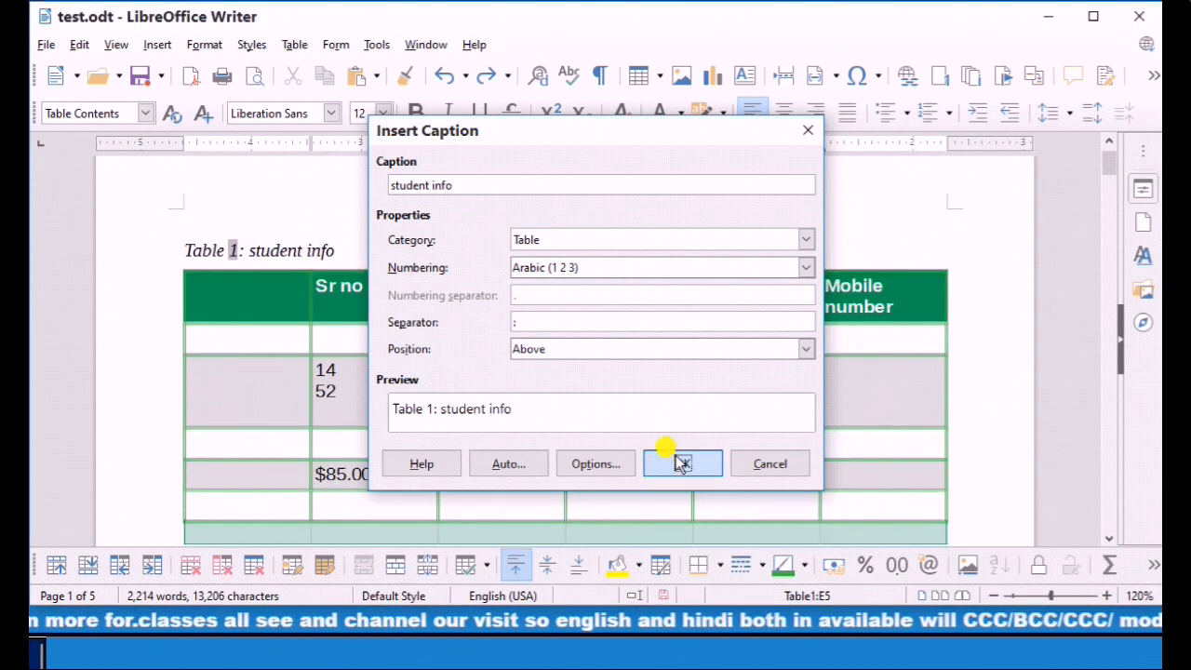
Step: Select the number field in the table's caption to examine it
drag(181, 253, 330, 267)
click(330, 271)
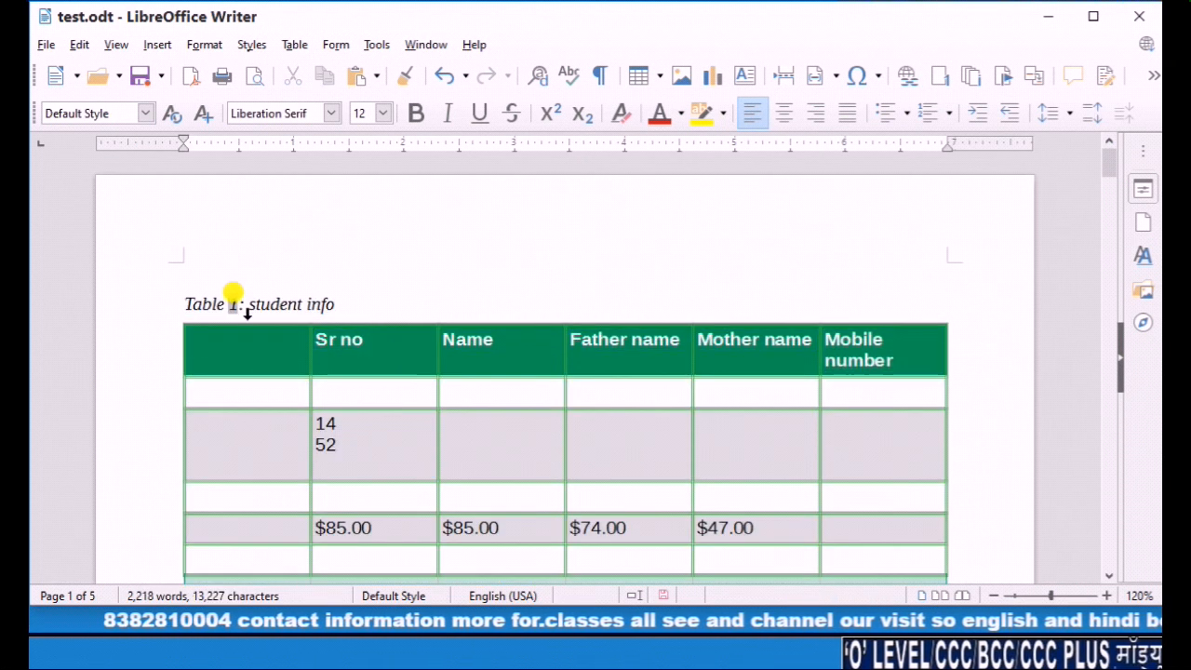
drag(246, 306, 237, 303)
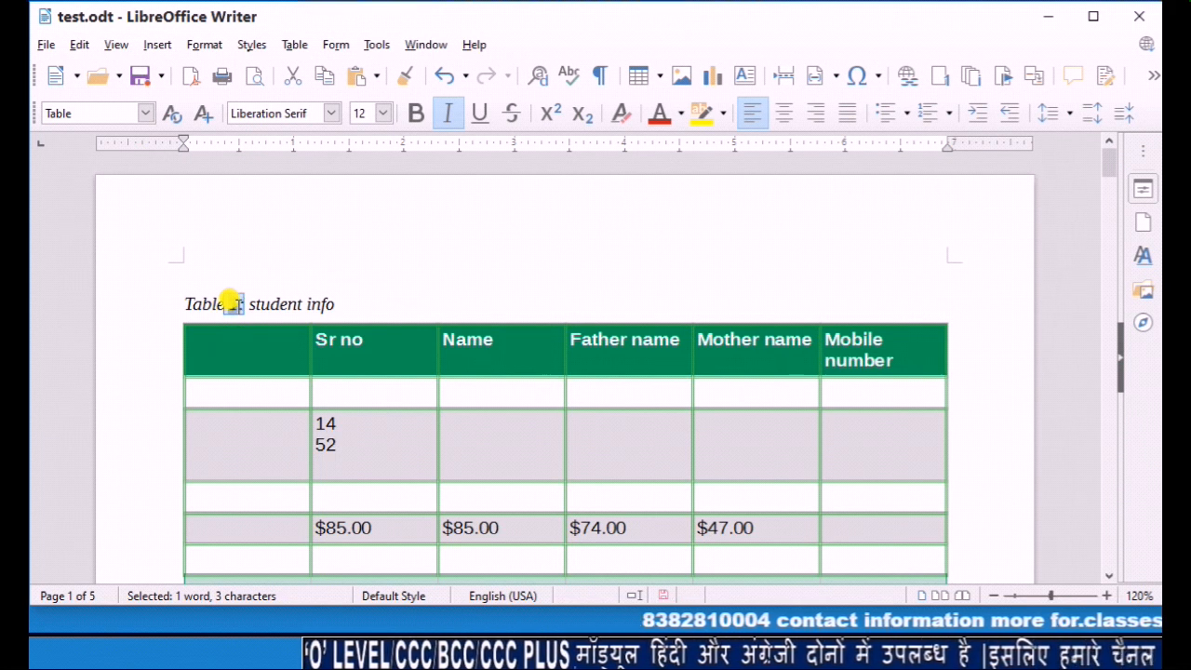
double_click(232, 304)
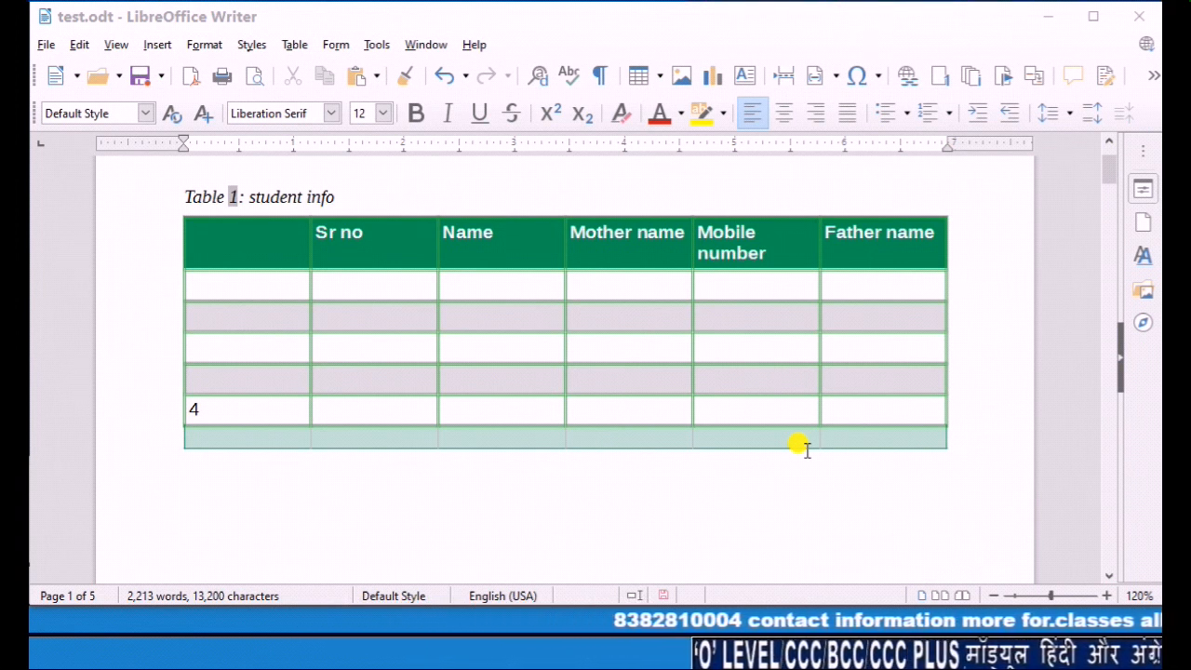
Step: Sort the header row from "Sr no" to "Father name" by columns, using Key 1 with alphanumeric type in ascending order
click(608, 376)
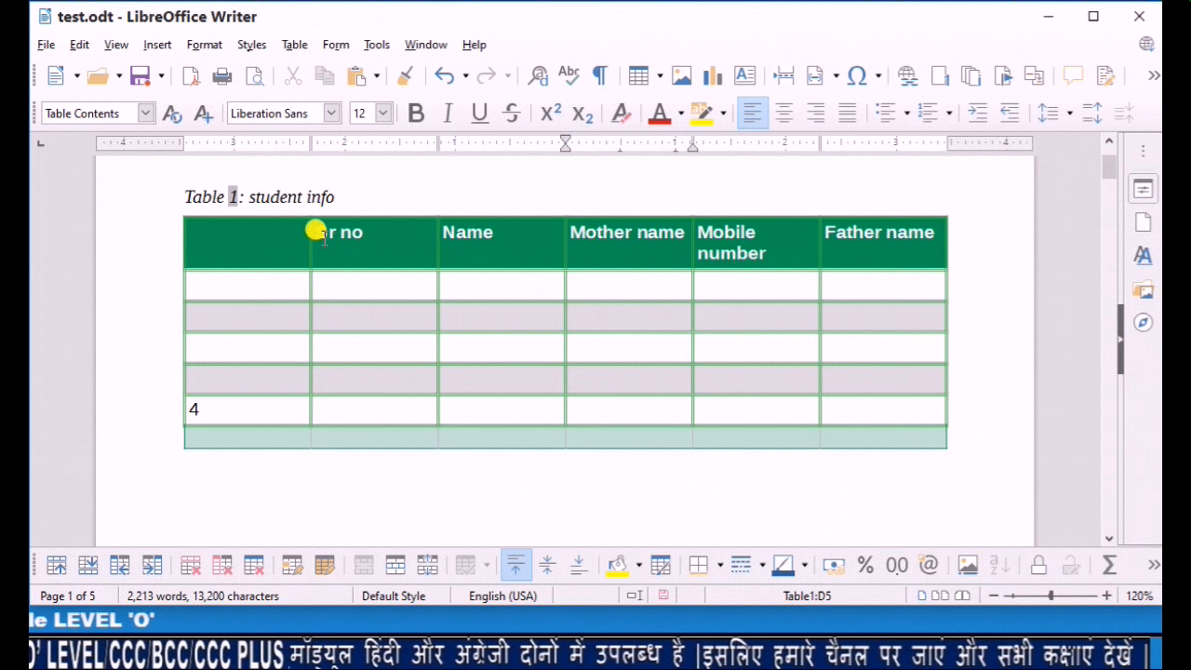
drag(310, 232, 946, 233)
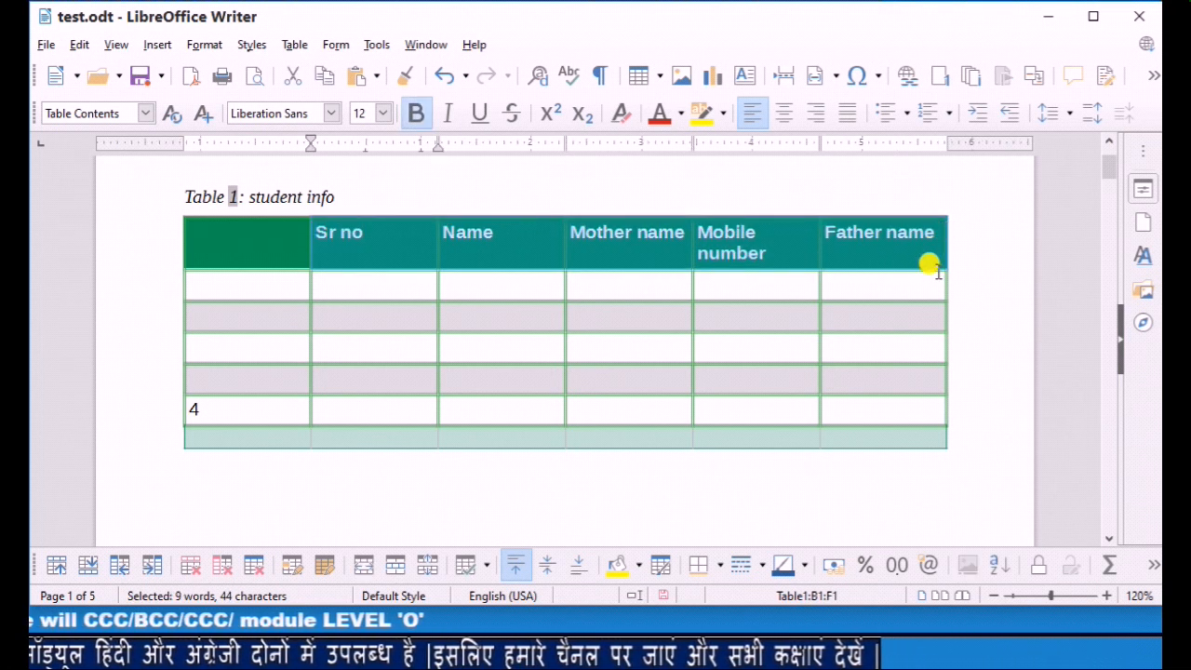
click(999, 568)
click(769, 195)
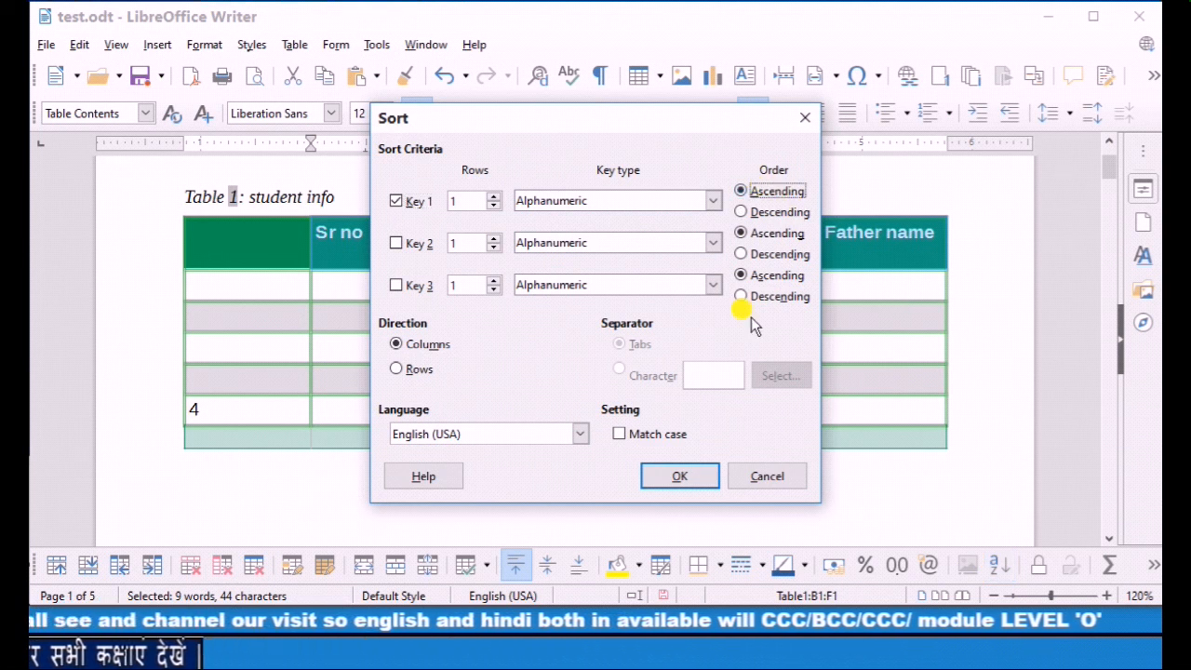
click(683, 475)
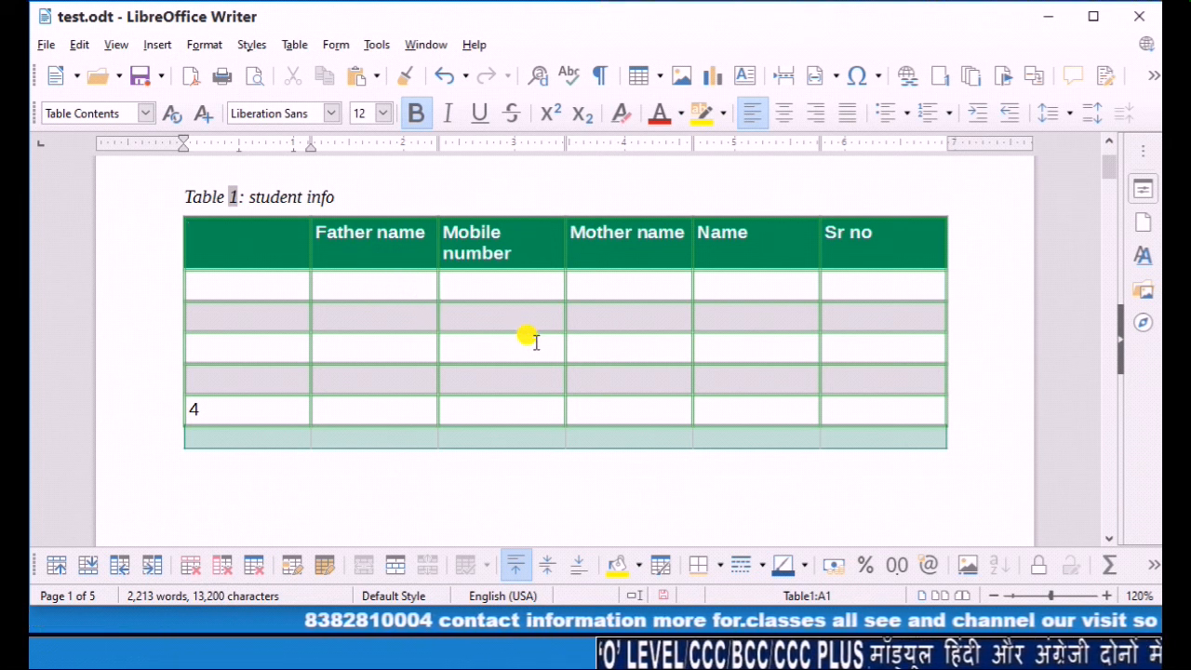
Step: Protect all cells of the "student info" table against editing
click(1039, 565)
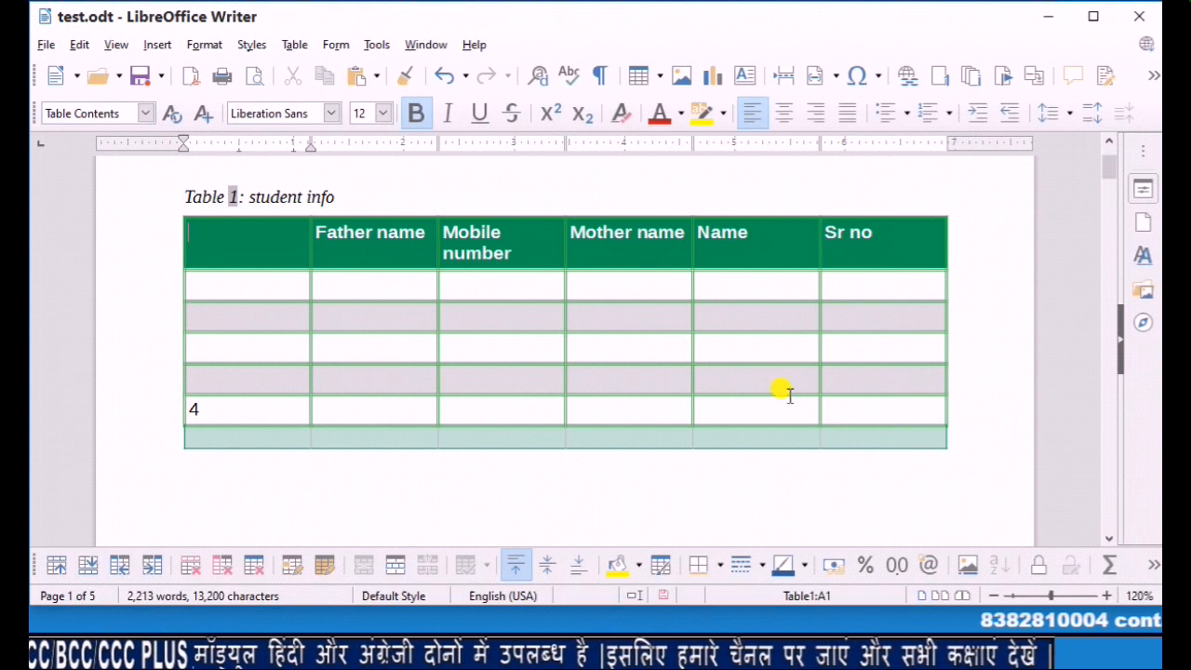
key(ctrl+a)
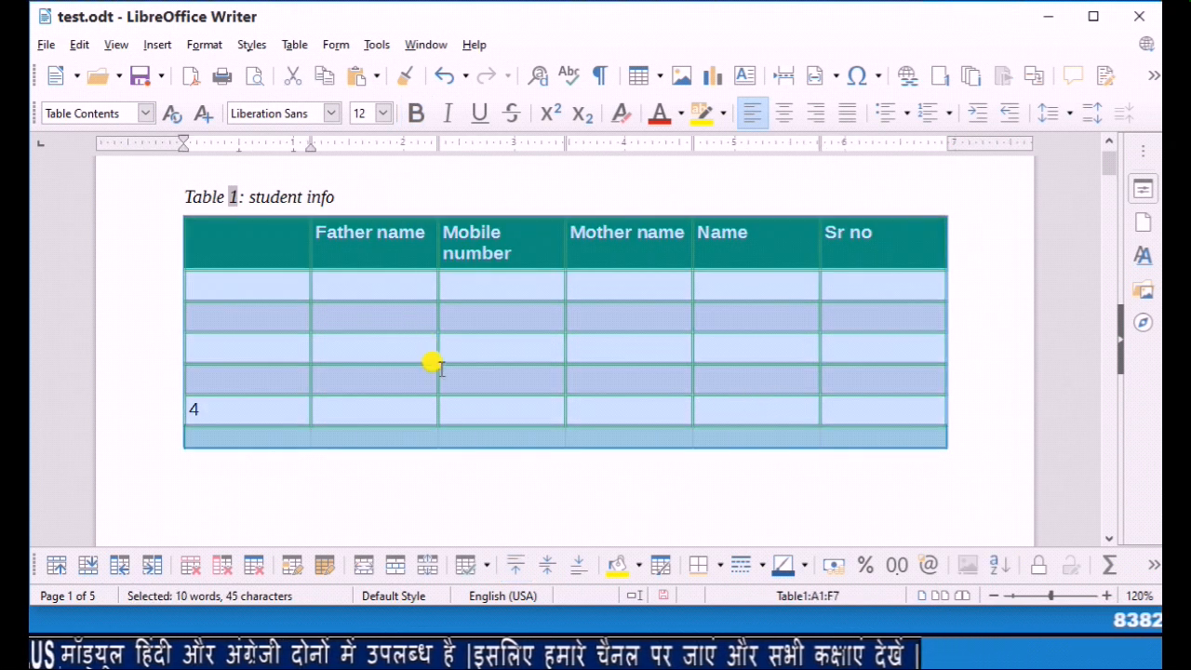
scroll(487, 445, down, 2)
scroll(487, 445, up, 2)
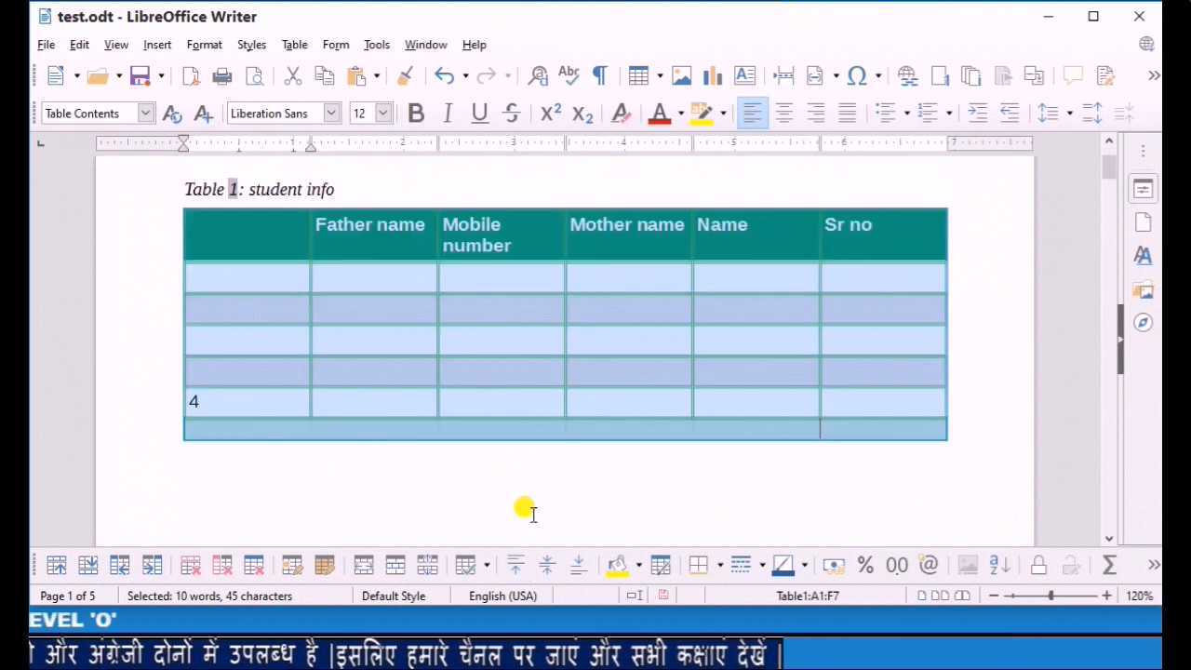
click(1037, 568)
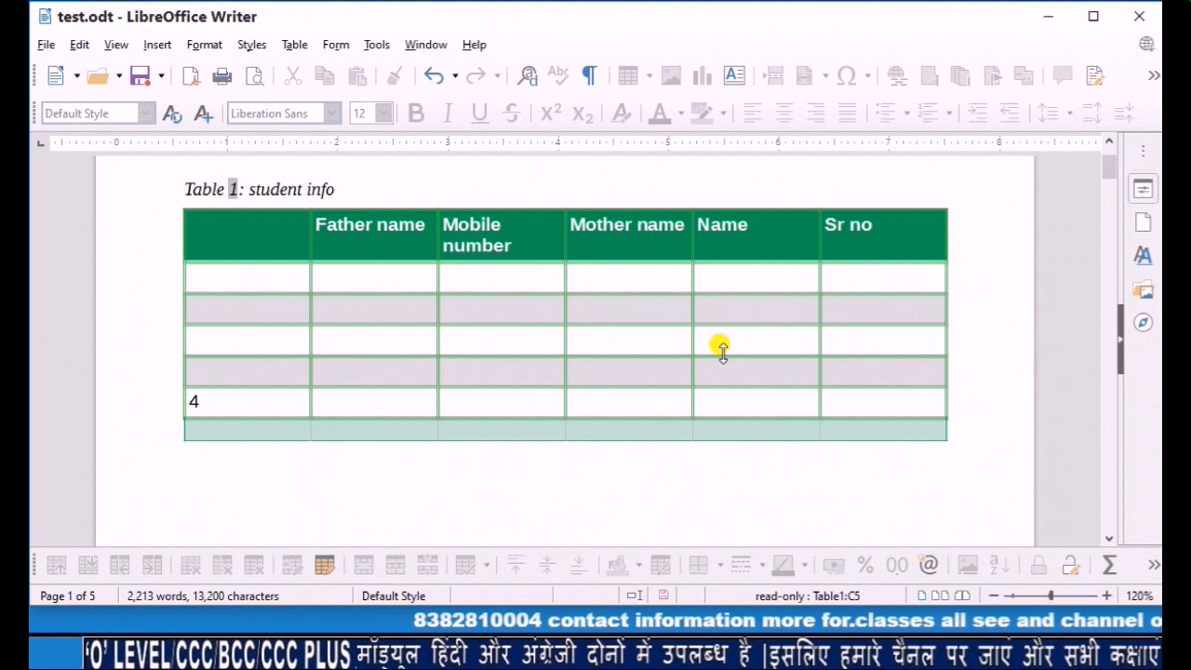
Step: Try to enter the letter a in the protected third-row "Mobile number" cell
click(532, 308)
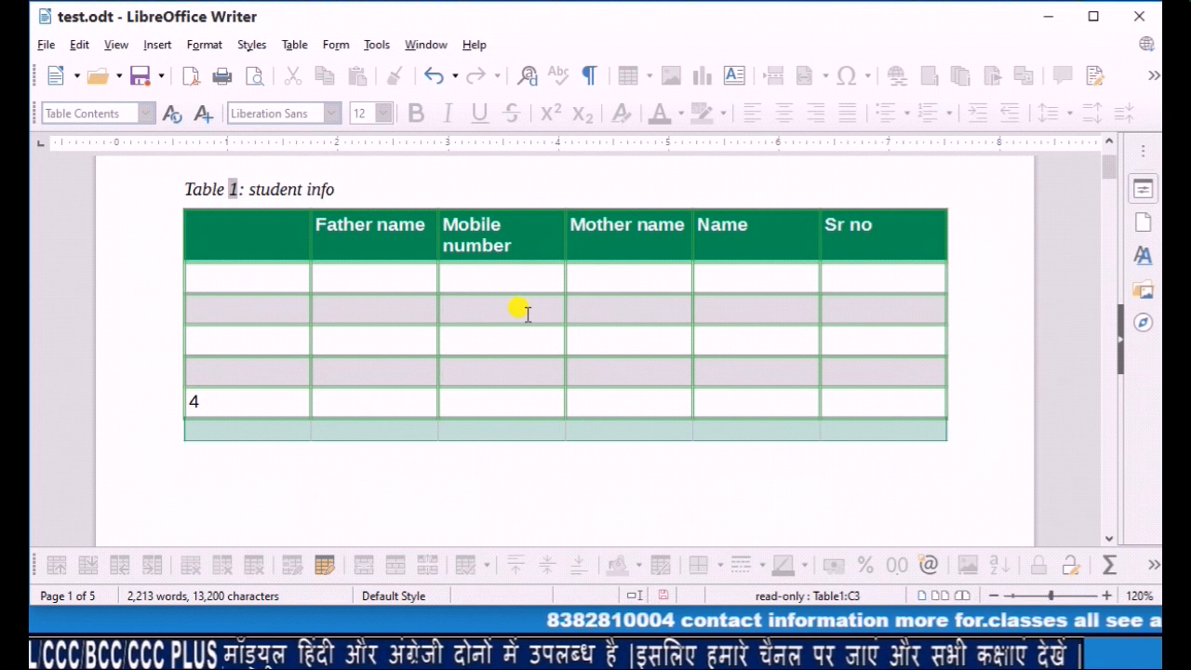
key(a)
key(Return)
key(a)
click(707, 349)
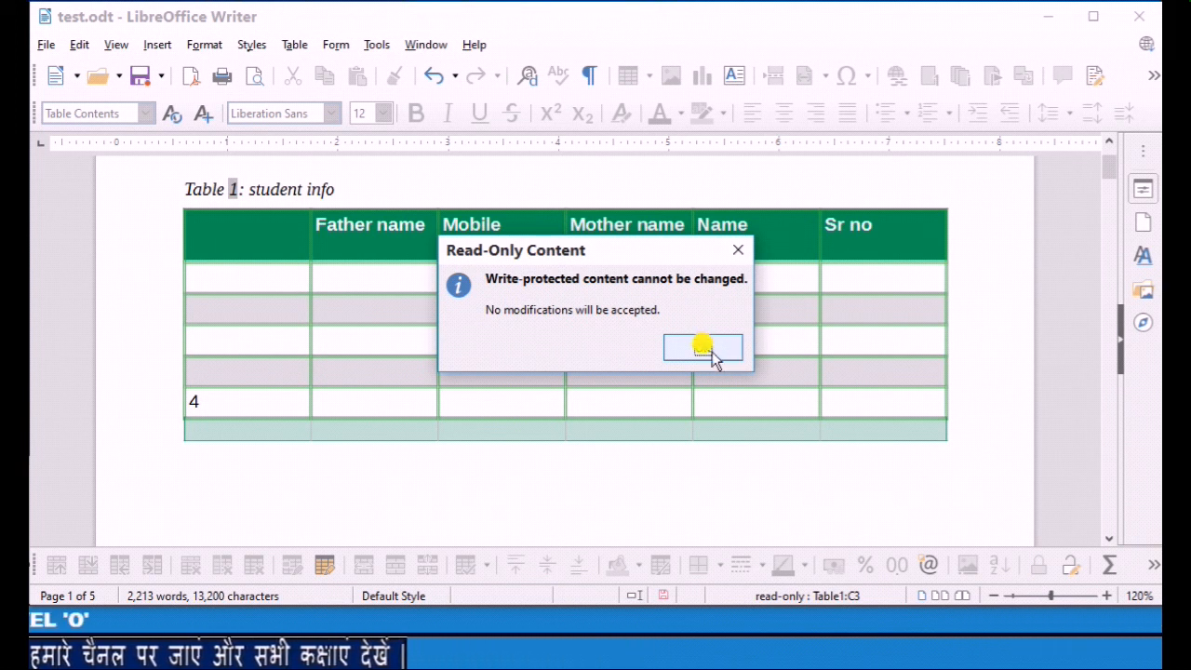
click(709, 352)
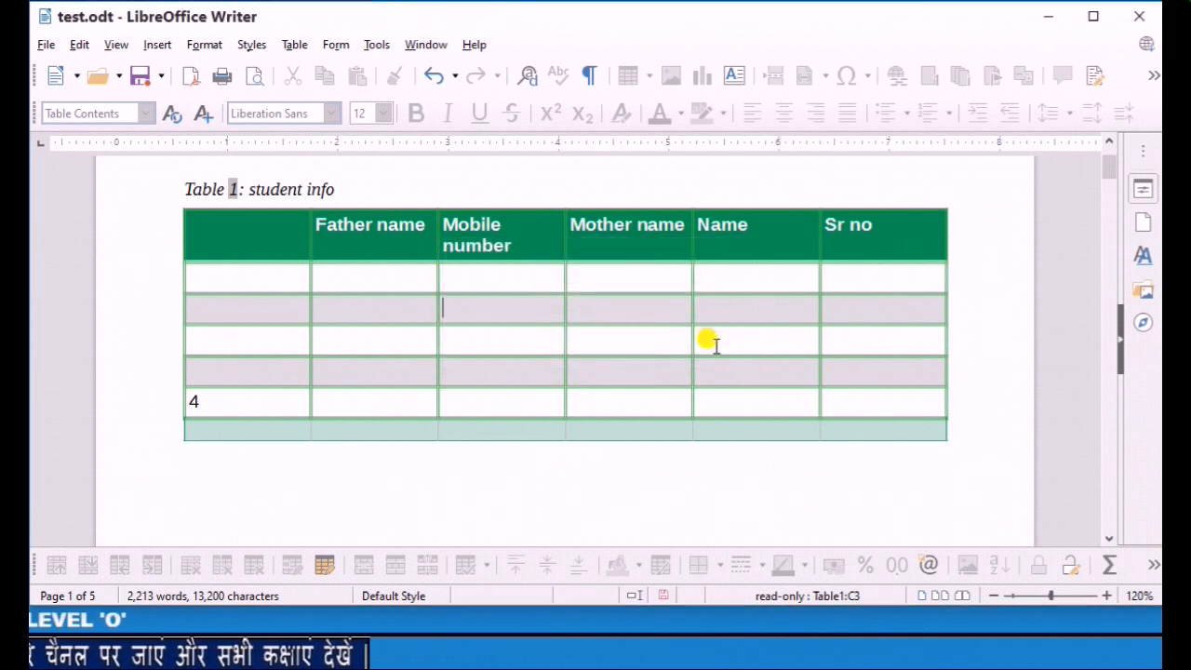
Step: Unprotect the third row's "Mobile number" cell and enter "Hey I" in it
click(1073, 567)
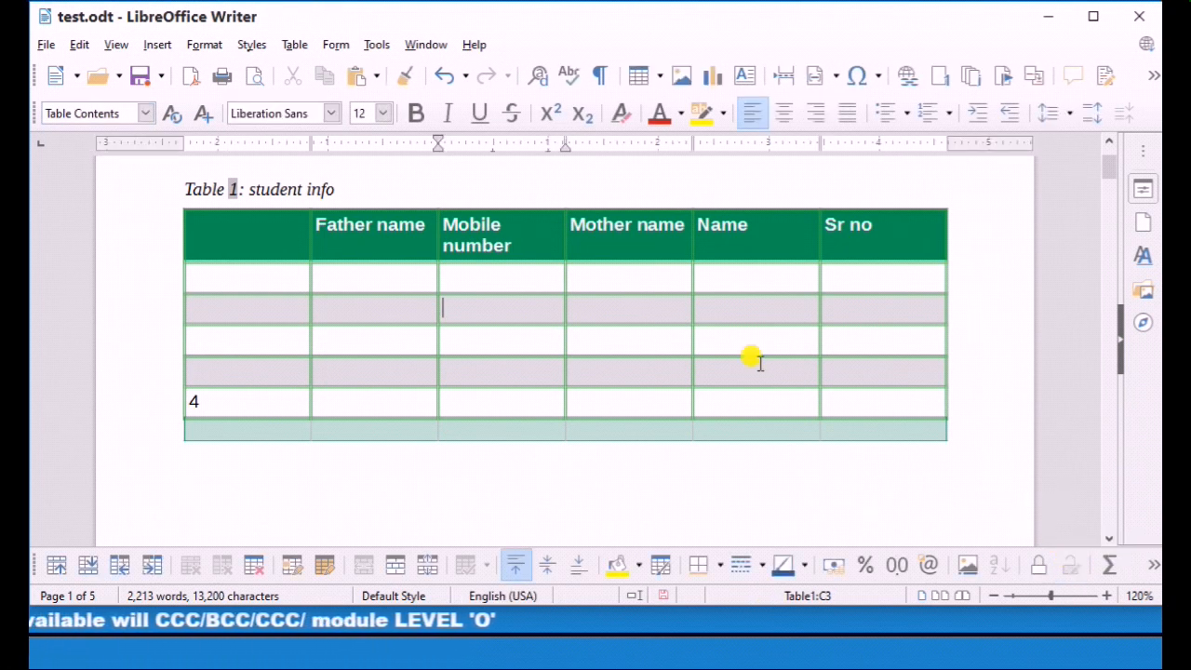
text(Hey I)
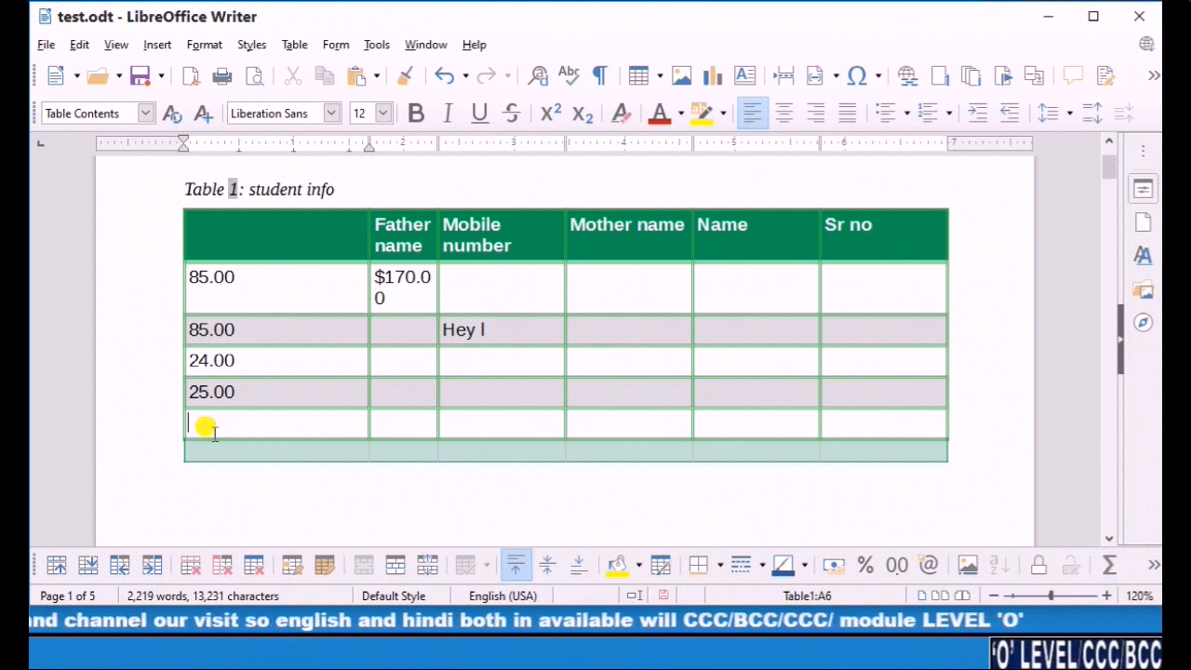
Step: Sum cells A2 through A5 in cell A6 with the formula =sum(<A2>|<A3>|<A4>|<A5>)
mouse_move(200, 419)
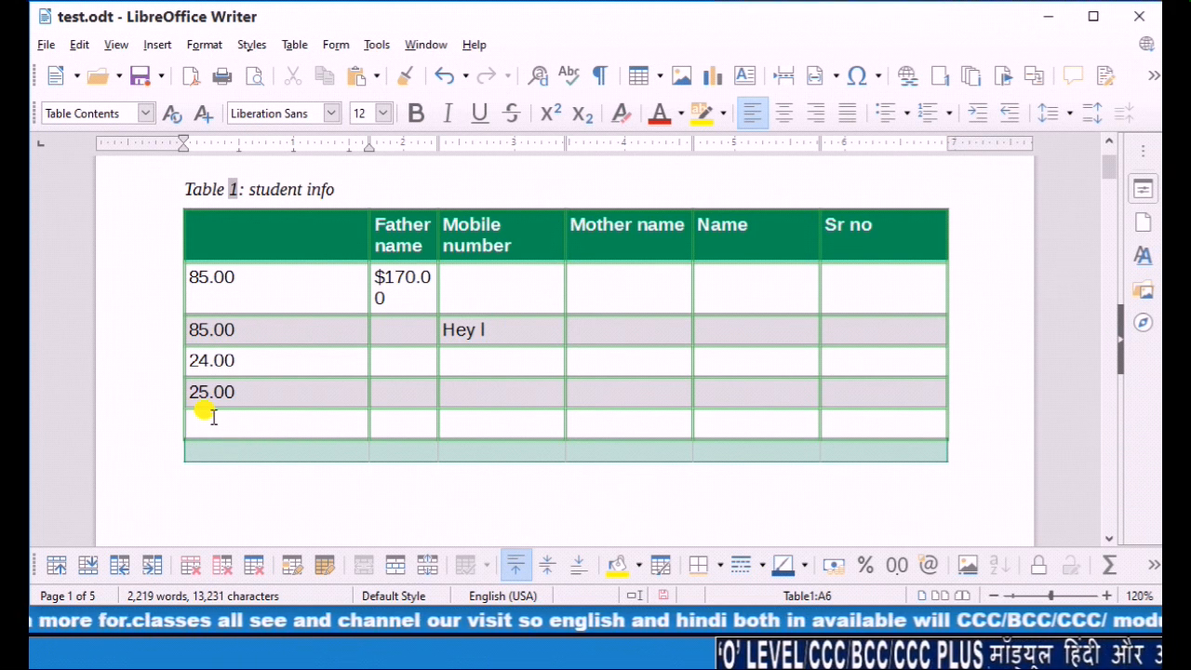
click(1105, 565)
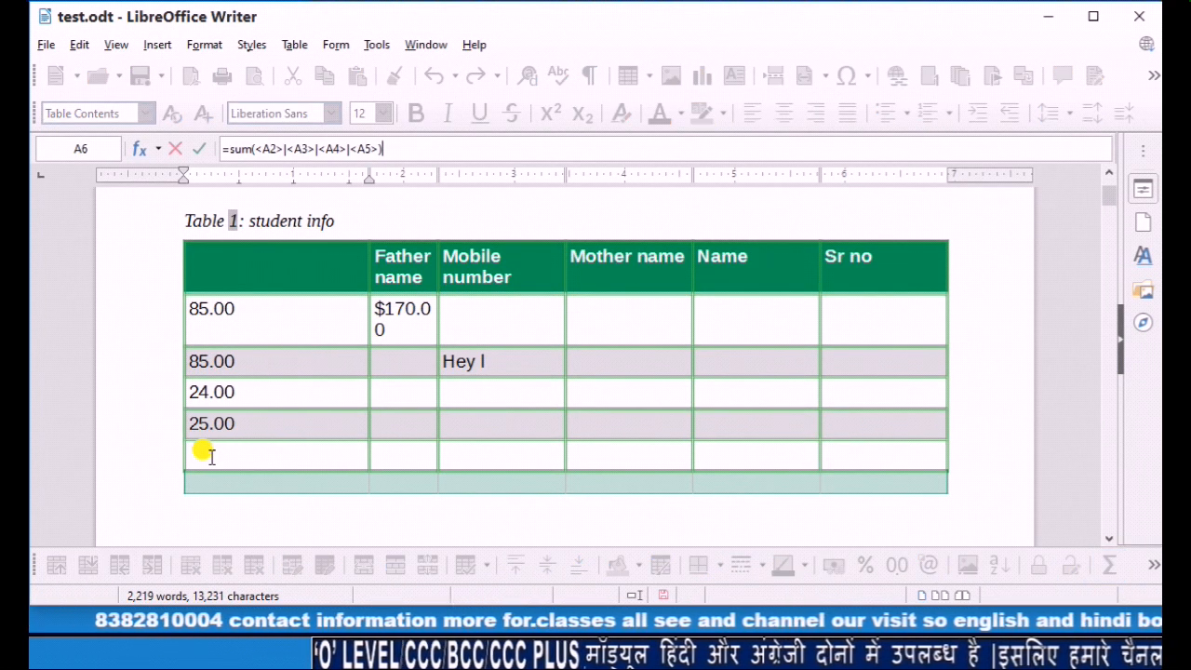
drag(381, 148, 221, 119)
click(398, 150)
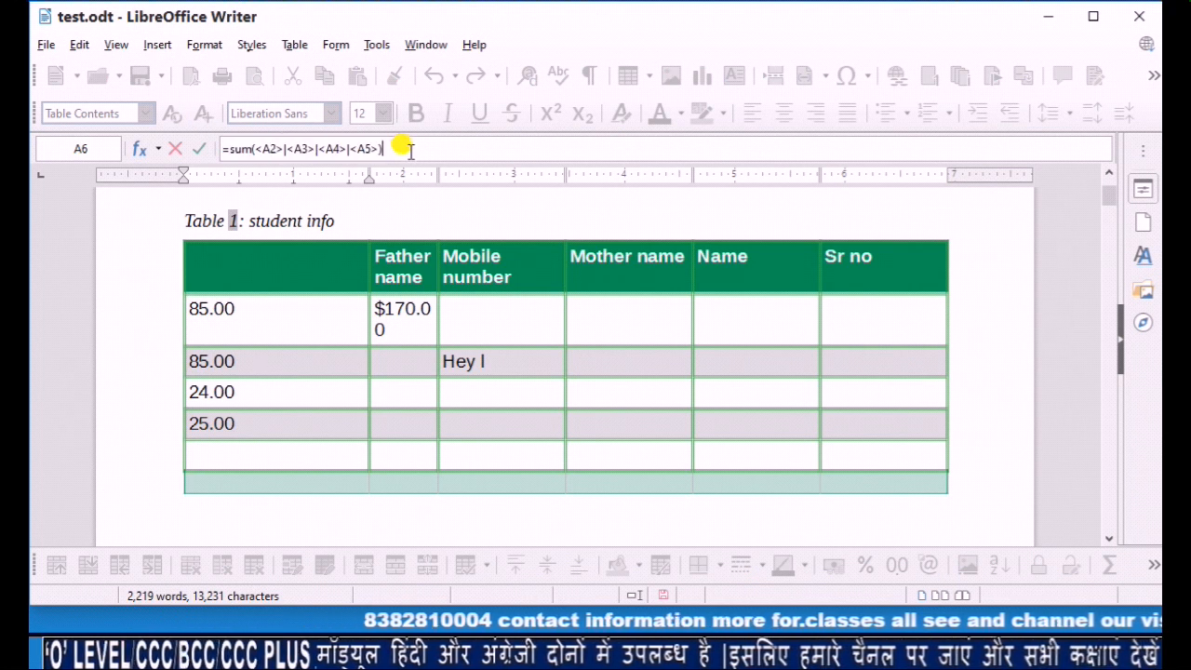
key(Return)
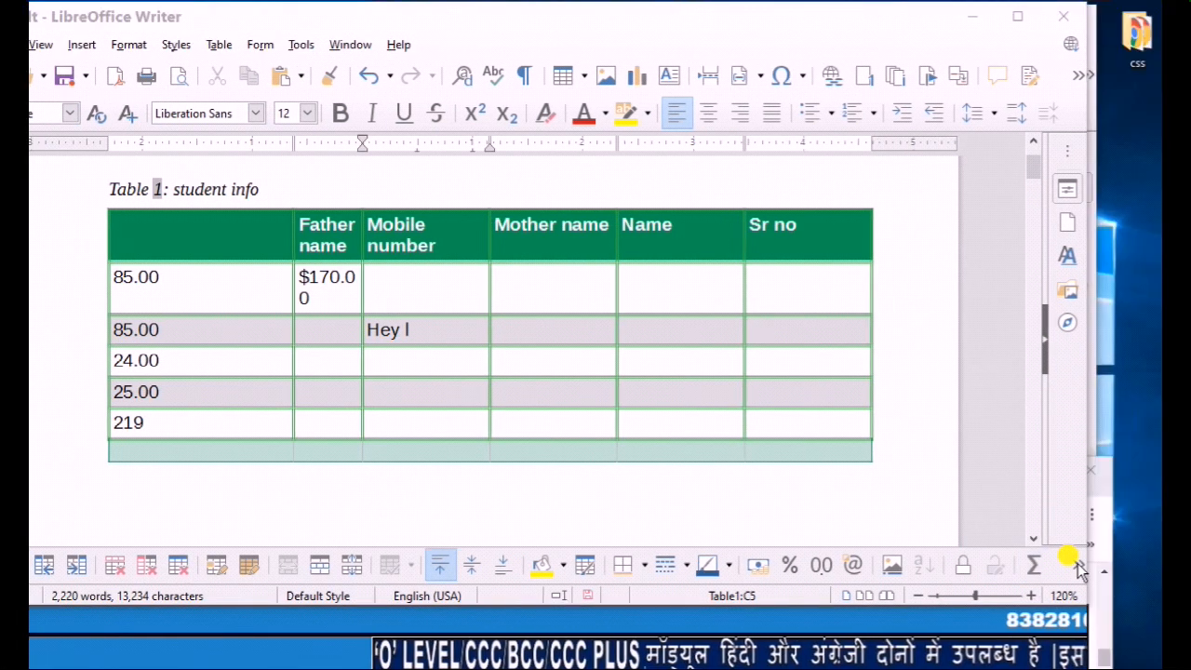
click(1080, 565)
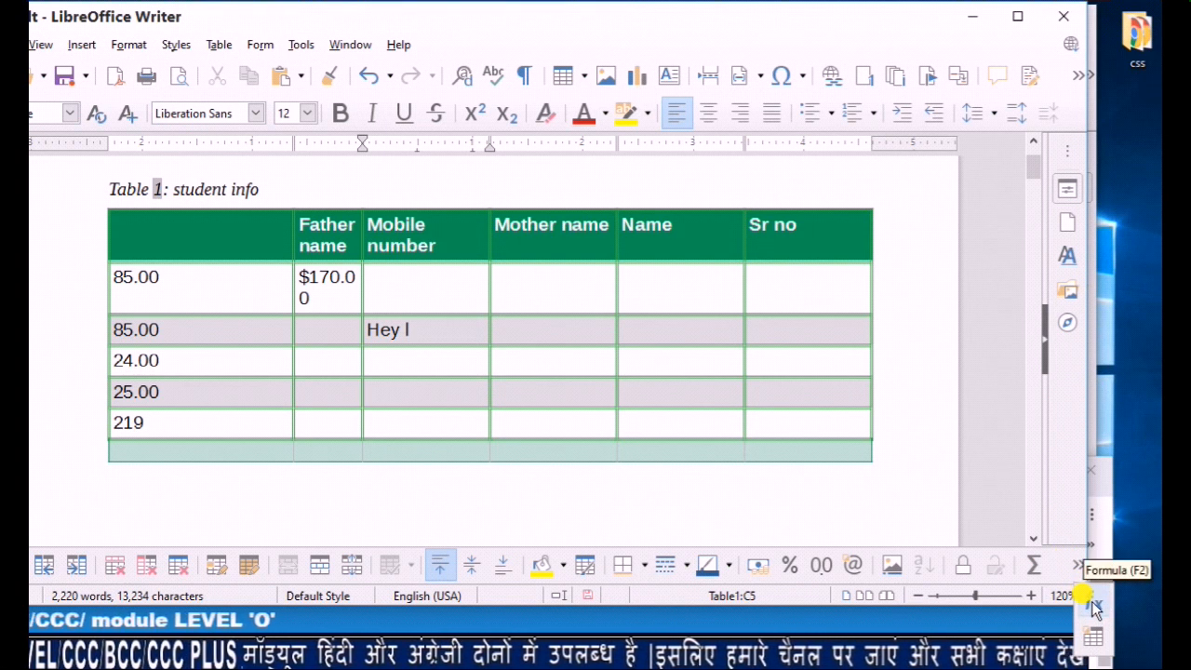
click(1092, 601)
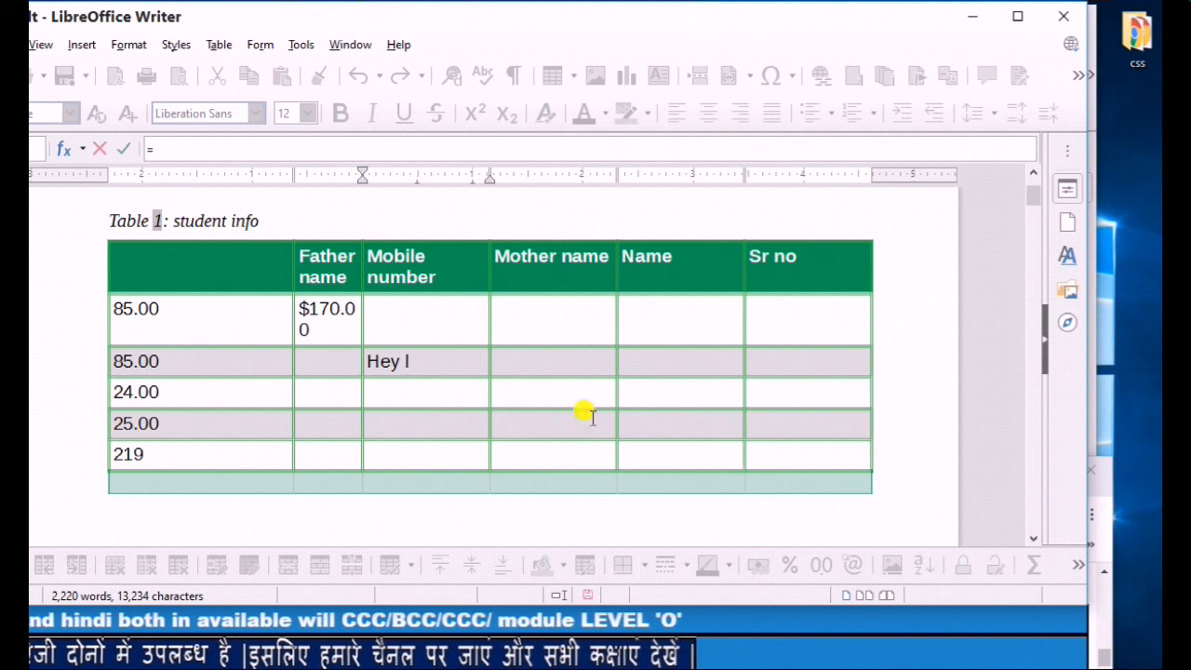
click(368, 394)
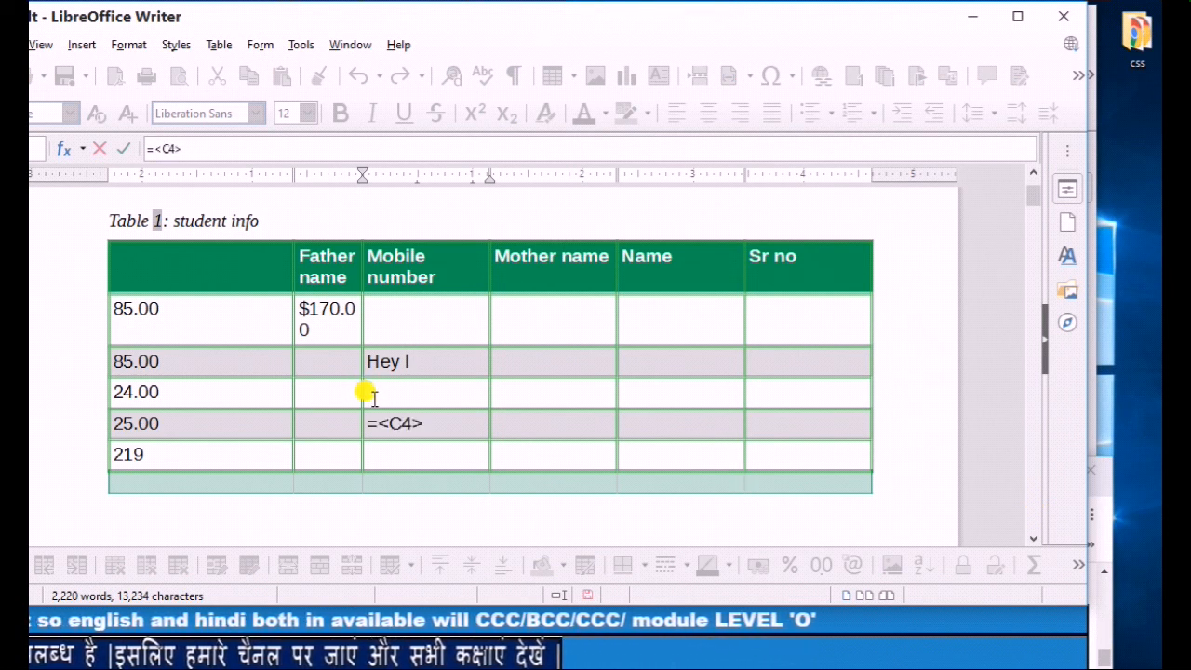
key(BackSpace)
key(BackSpace)
key(BackSpace)
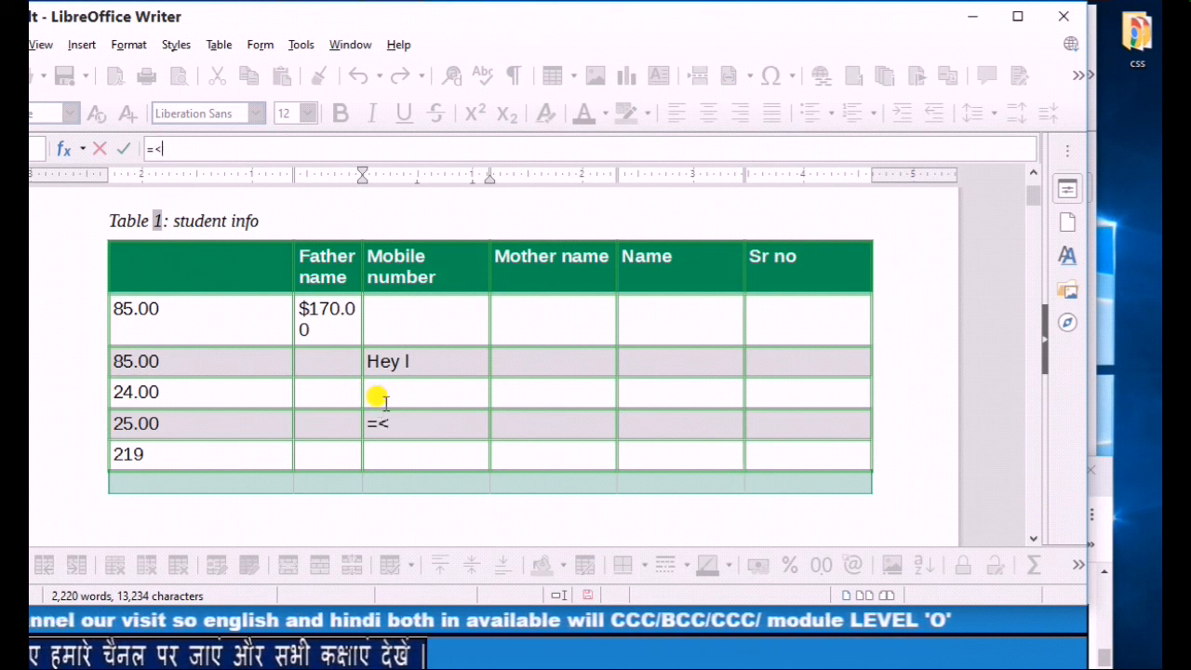
click(443, 426)
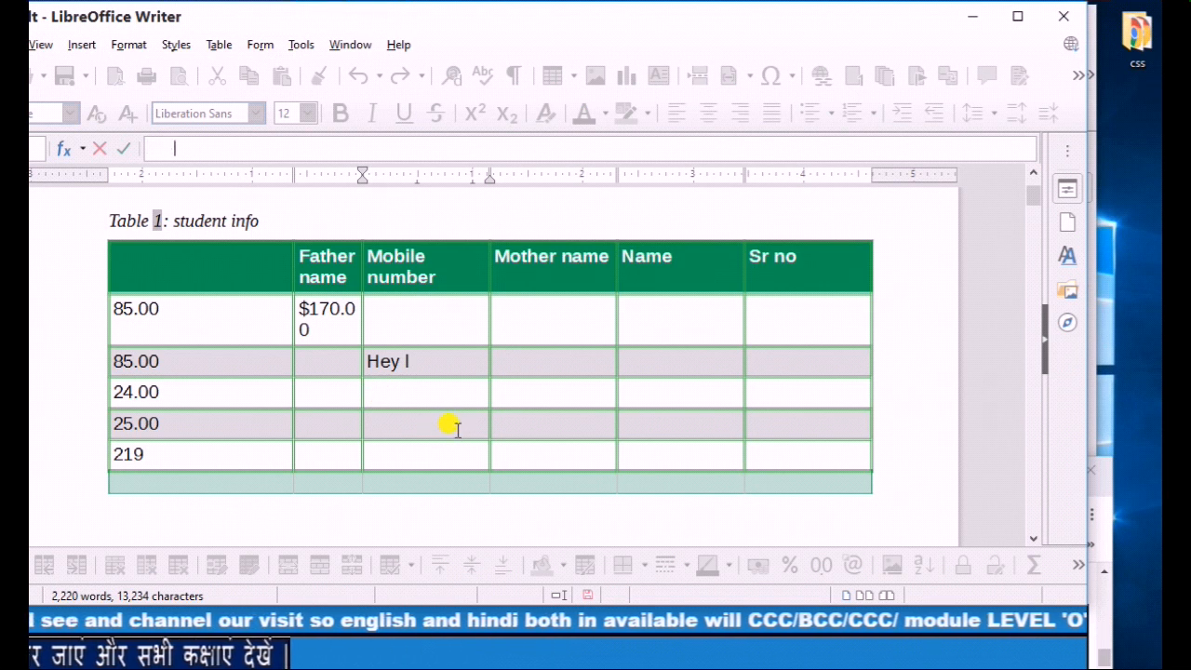
key(BackSpace)
key(BackSpace)
key(BackSpace)
key(BackSpace)
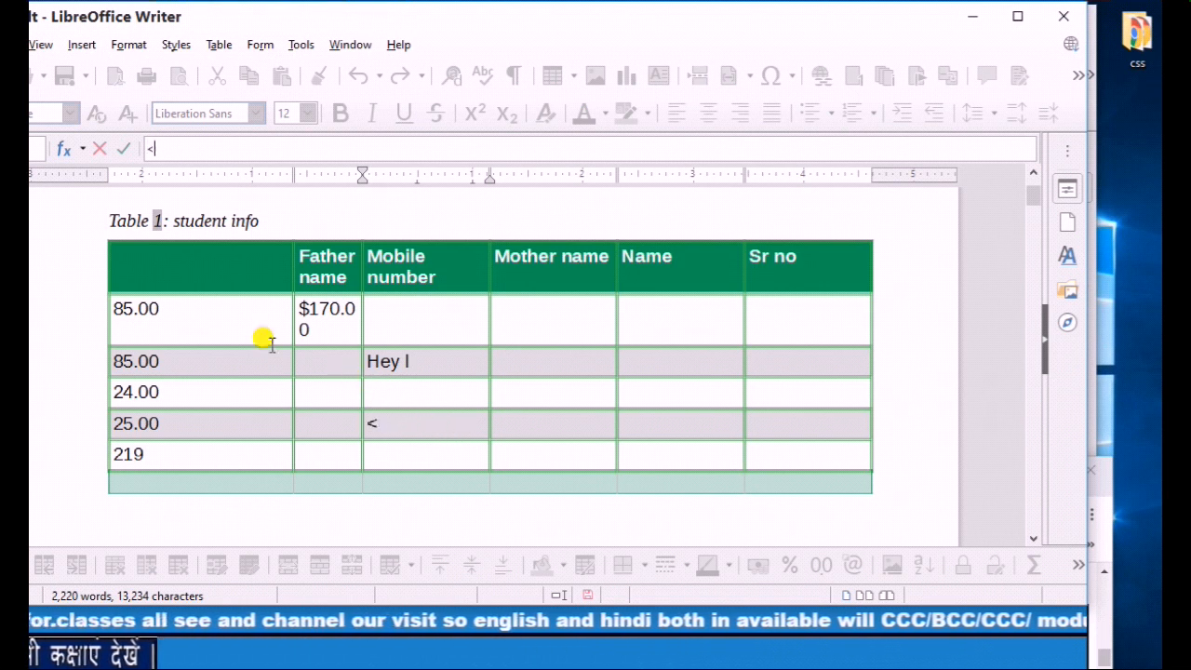
click(101, 149)
key(BackSpace)
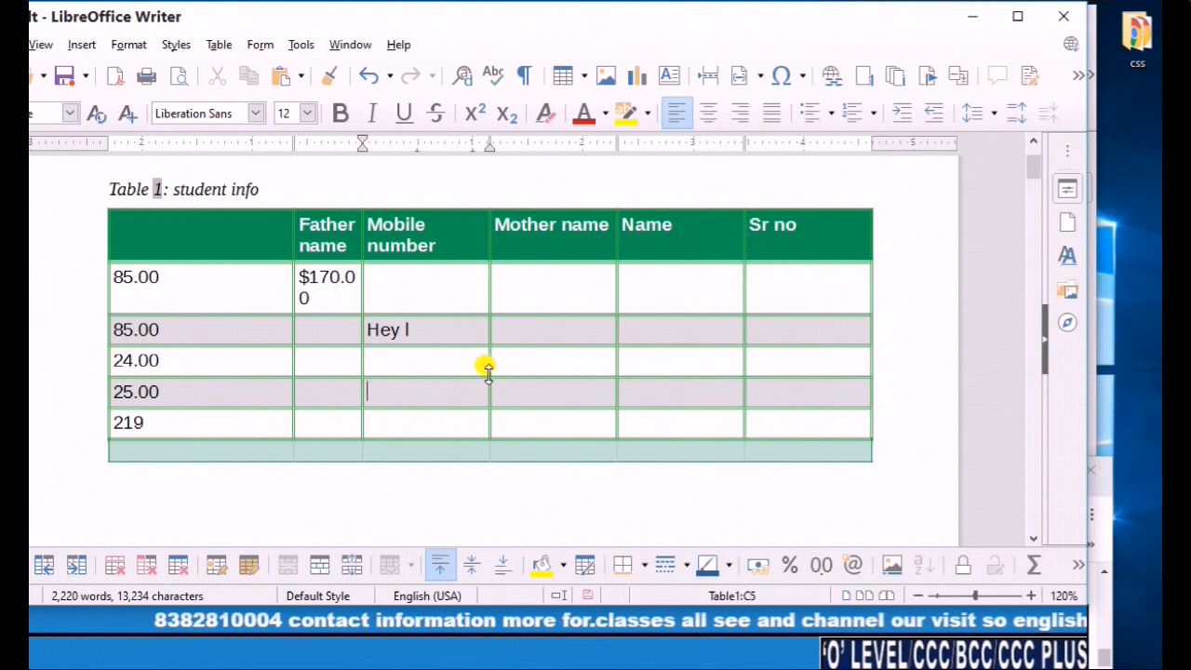
Step: Enter the formula =<A3>-<A5> in the fourth row's "Mother name" cell and format its result as a decimal number
click(520, 358)
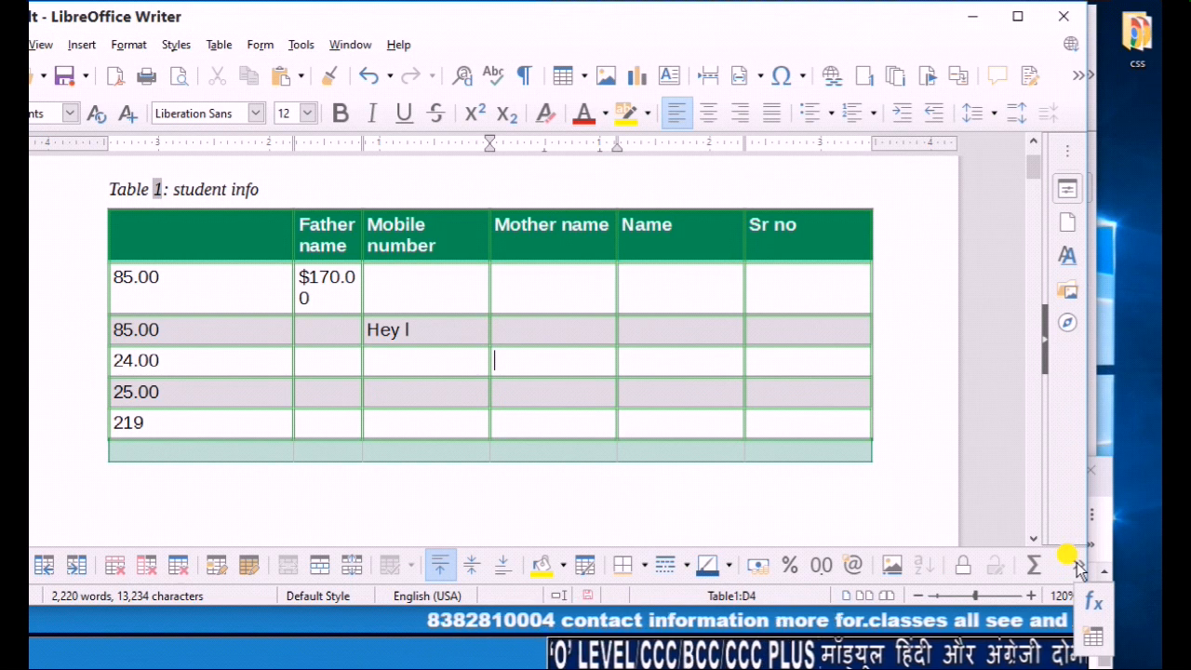
click(1091, 603)
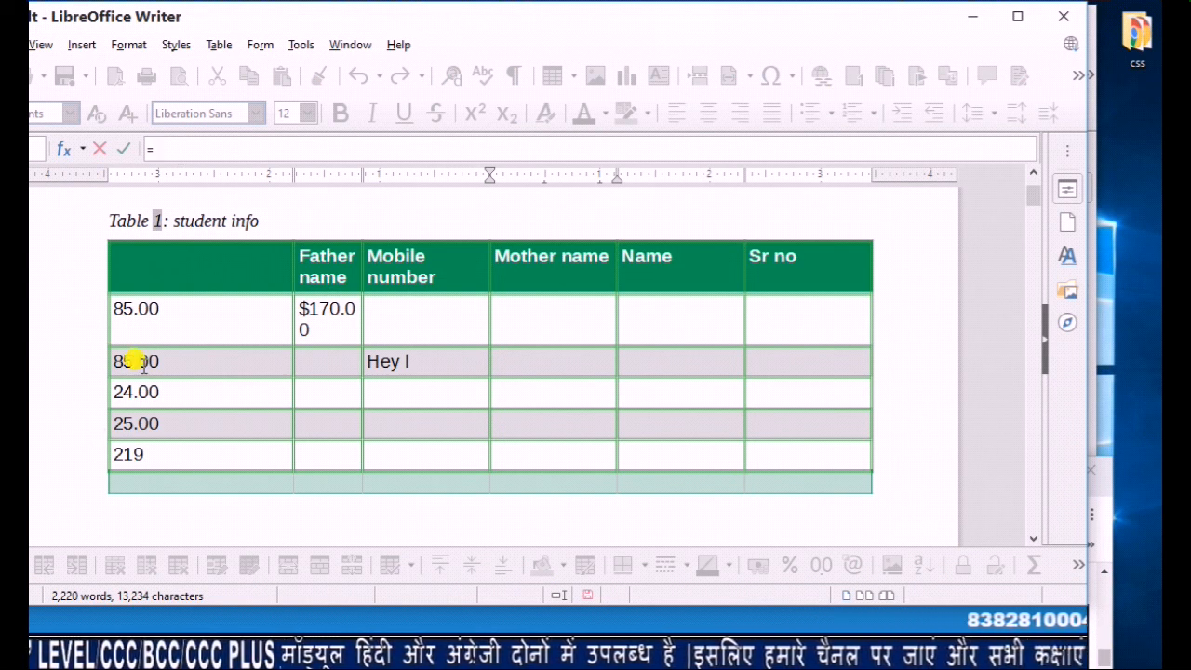
click(138, 362)
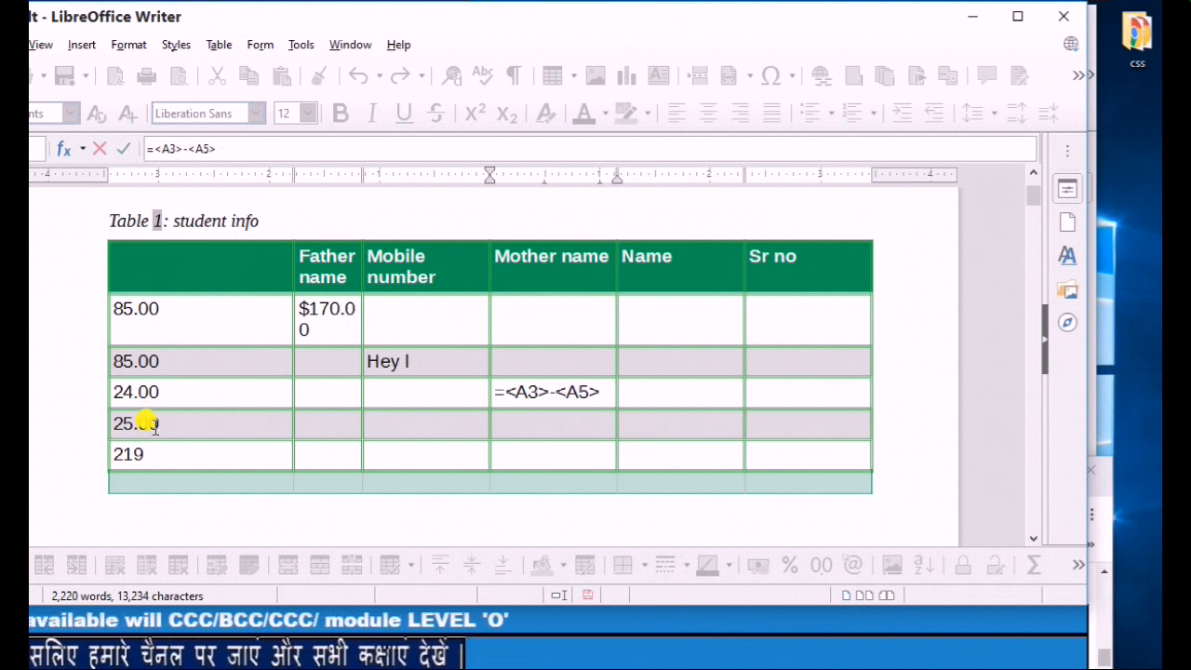
key(Return)
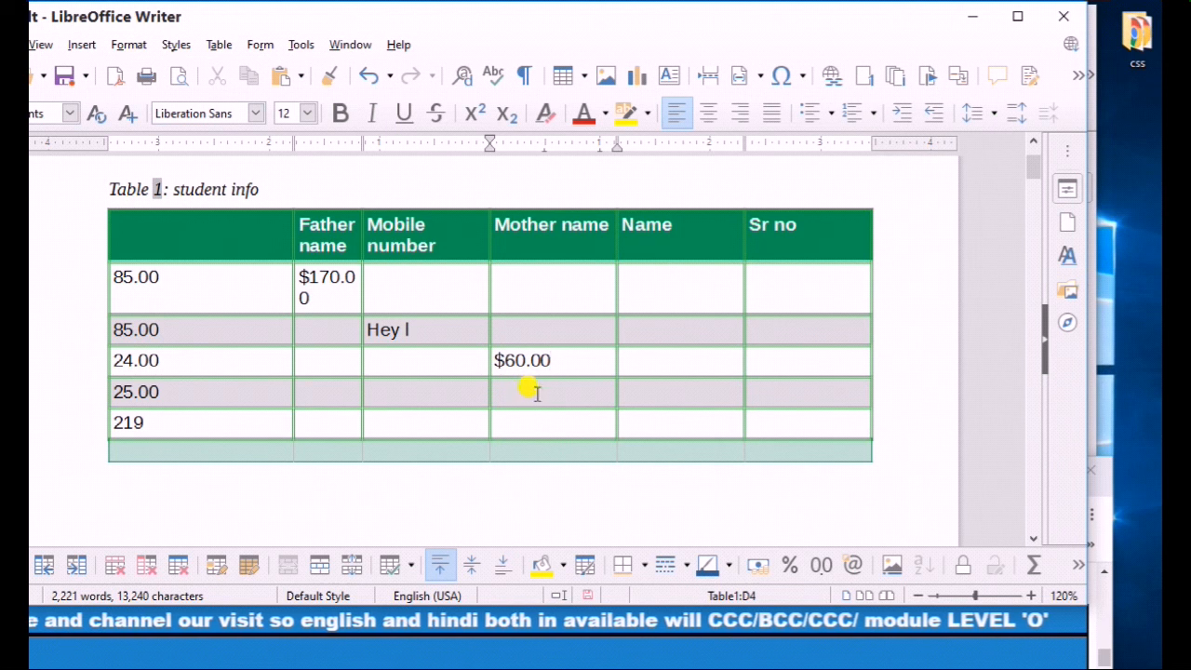
drag(564, 359, 485, 342)
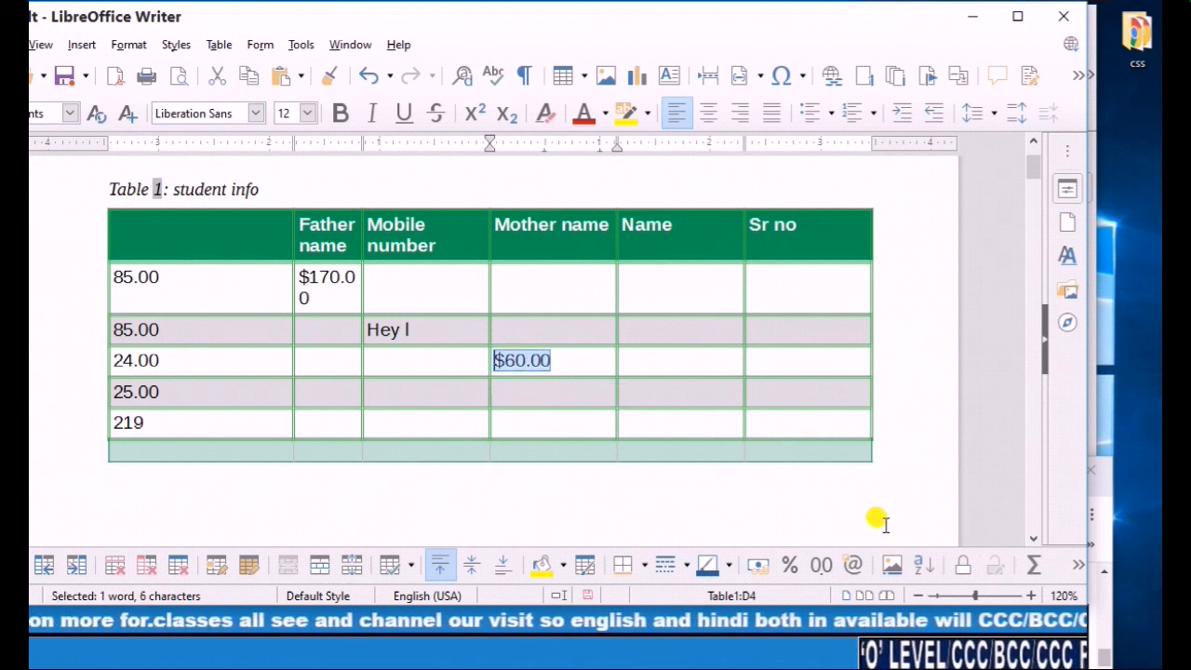
click(818, 567)
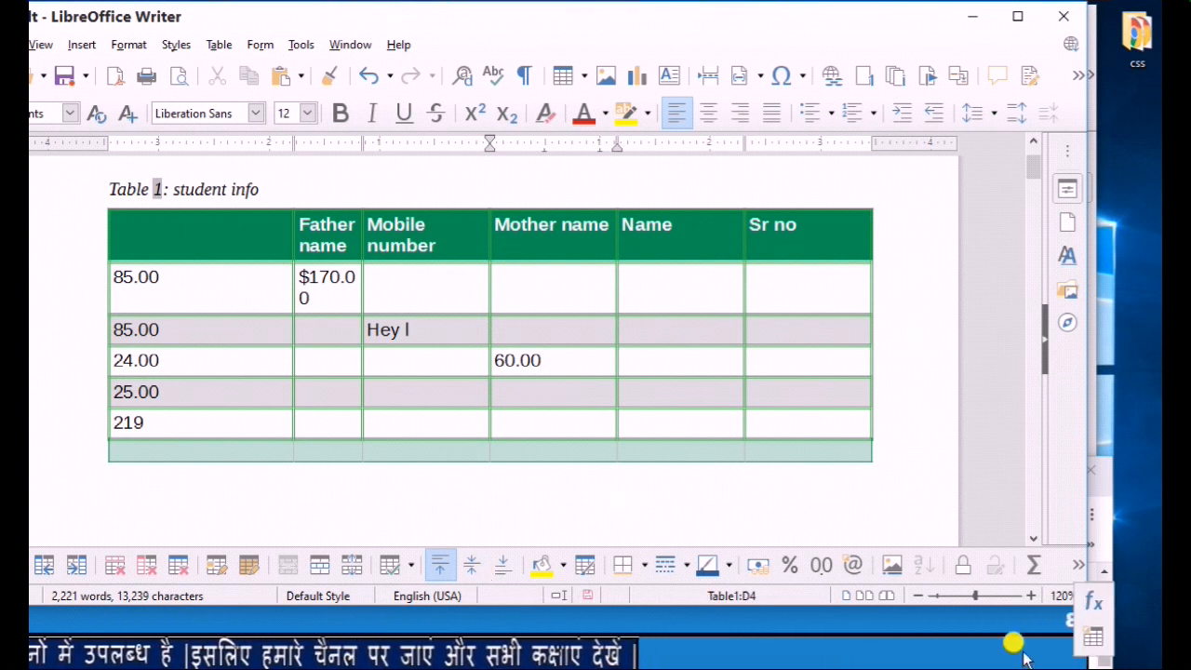
Step: Open the table's properties and examine its name and width settings
click(1094, 639)
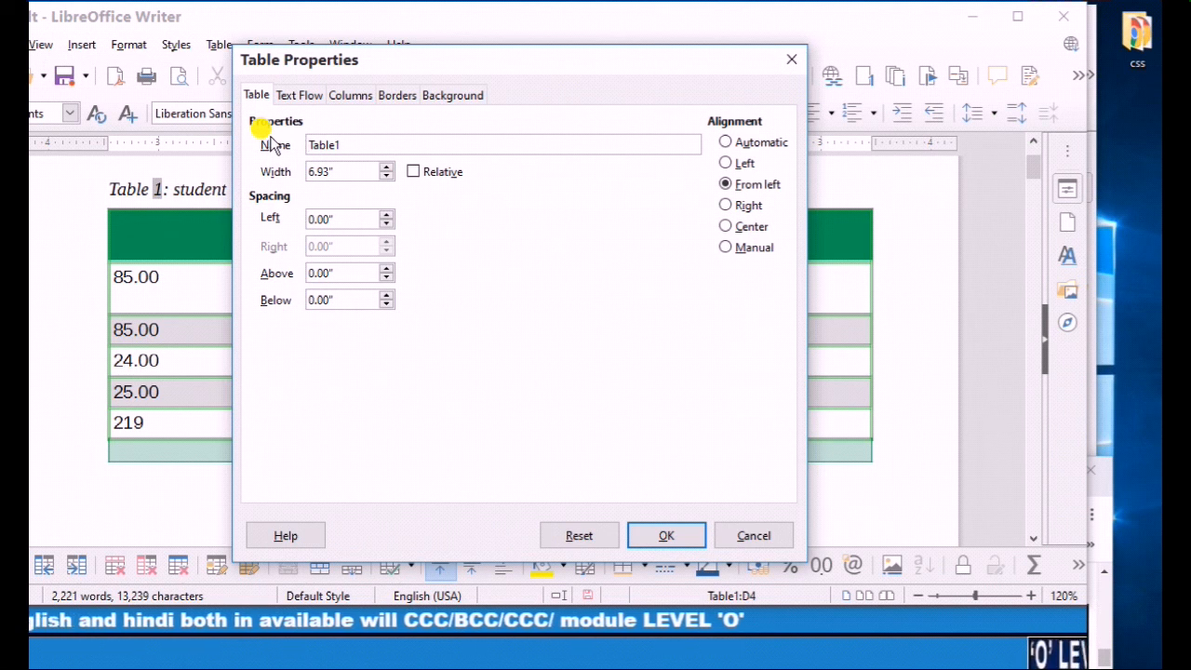
drag(368, 143, 294, 135)
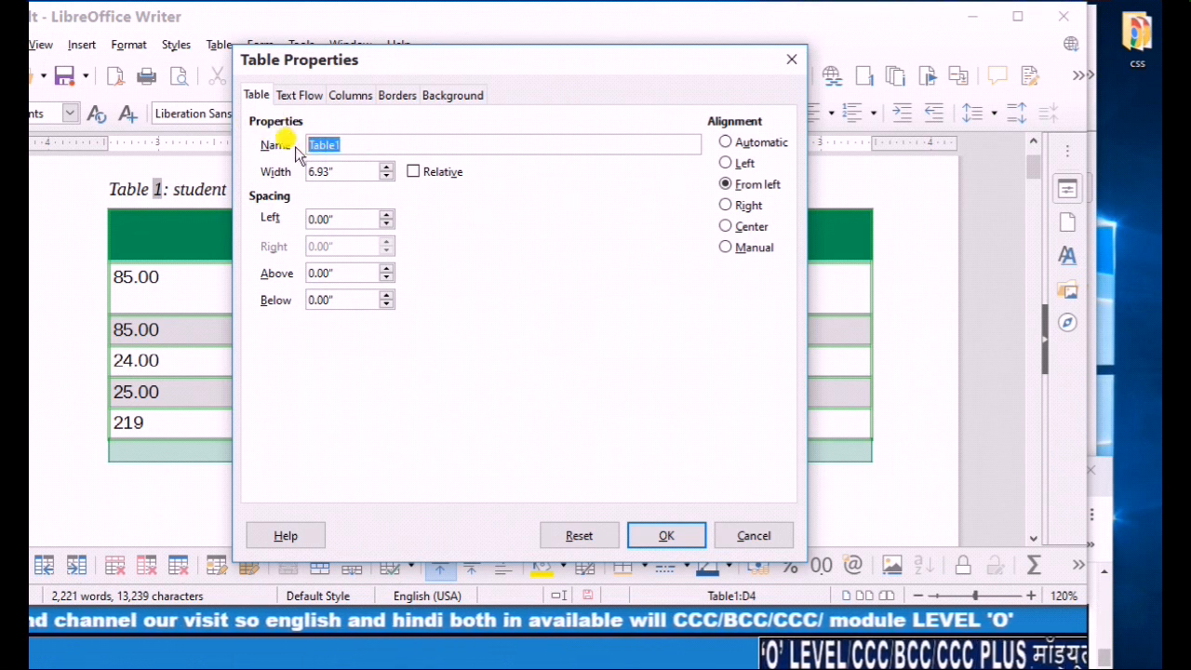
drag(332, 171, 296, 158)
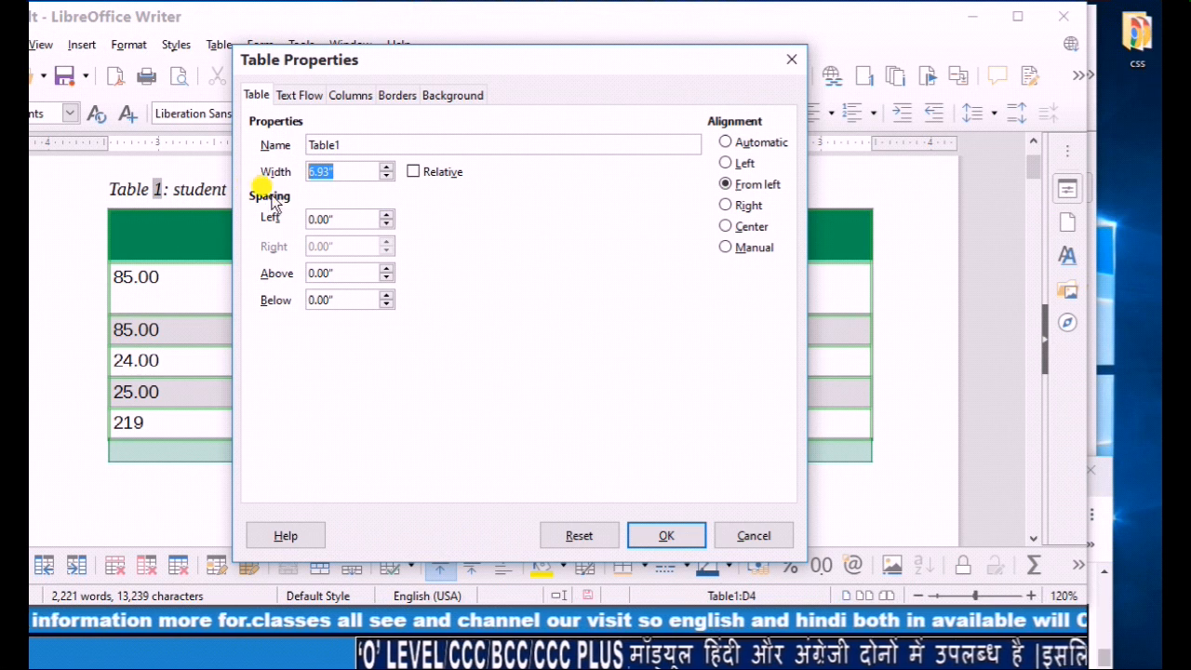
Step: Enable a break before the table and repeat the heading for the first 1 row
click(300, 98)
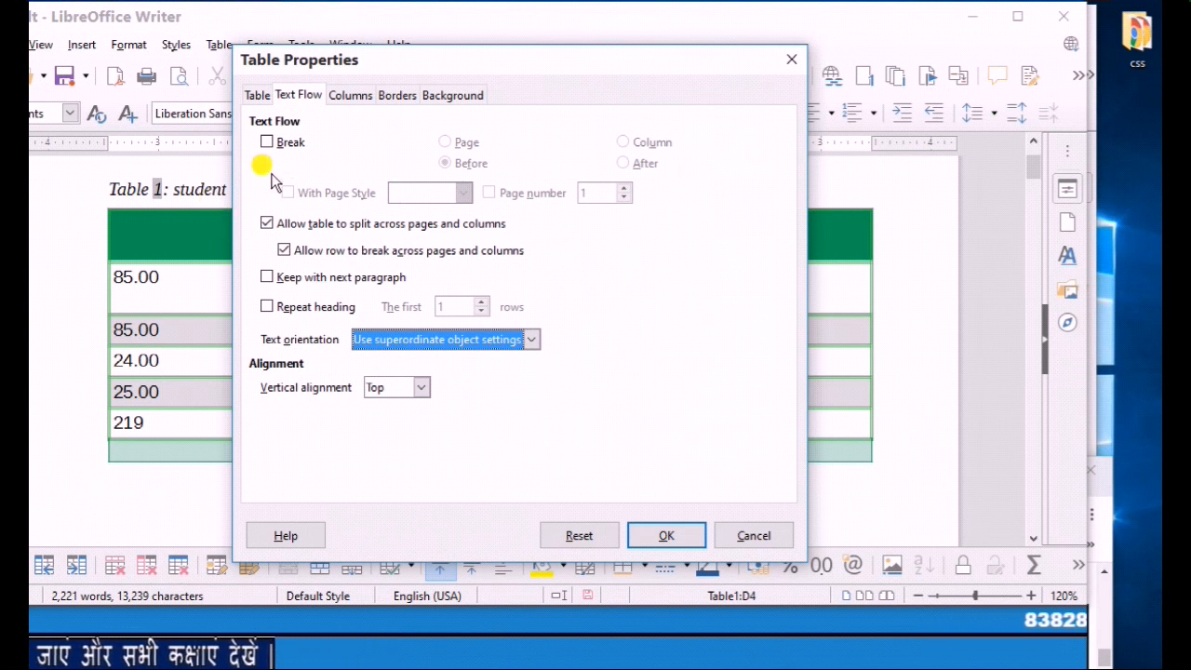
click(268, 142)
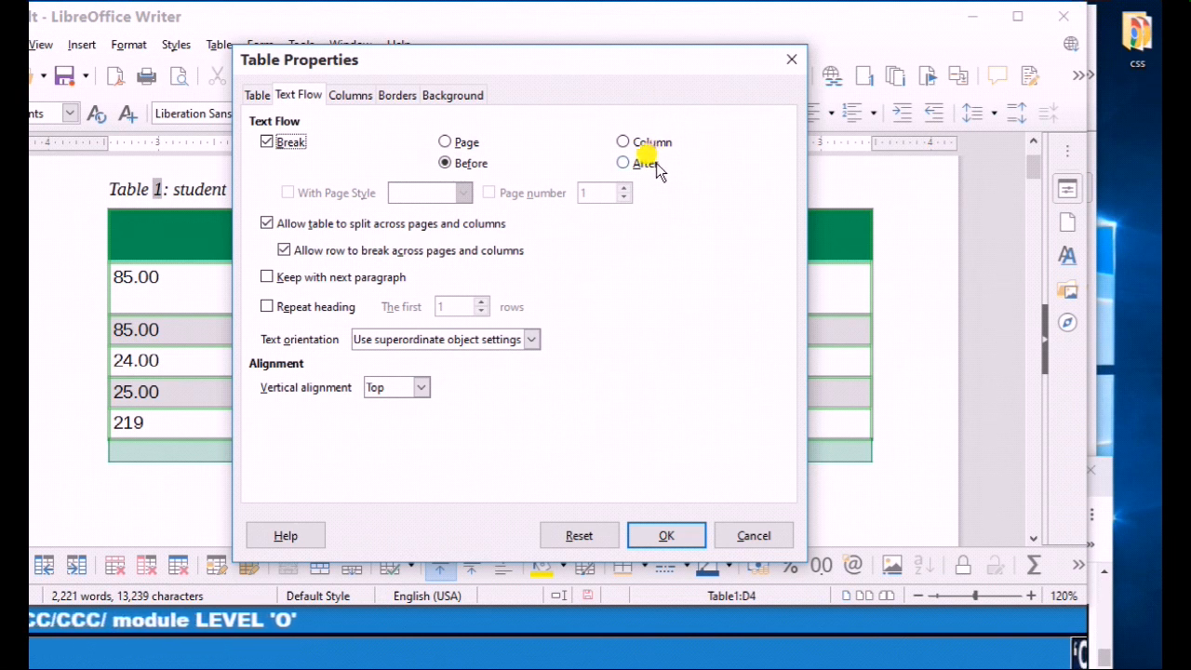
click(337, 310)
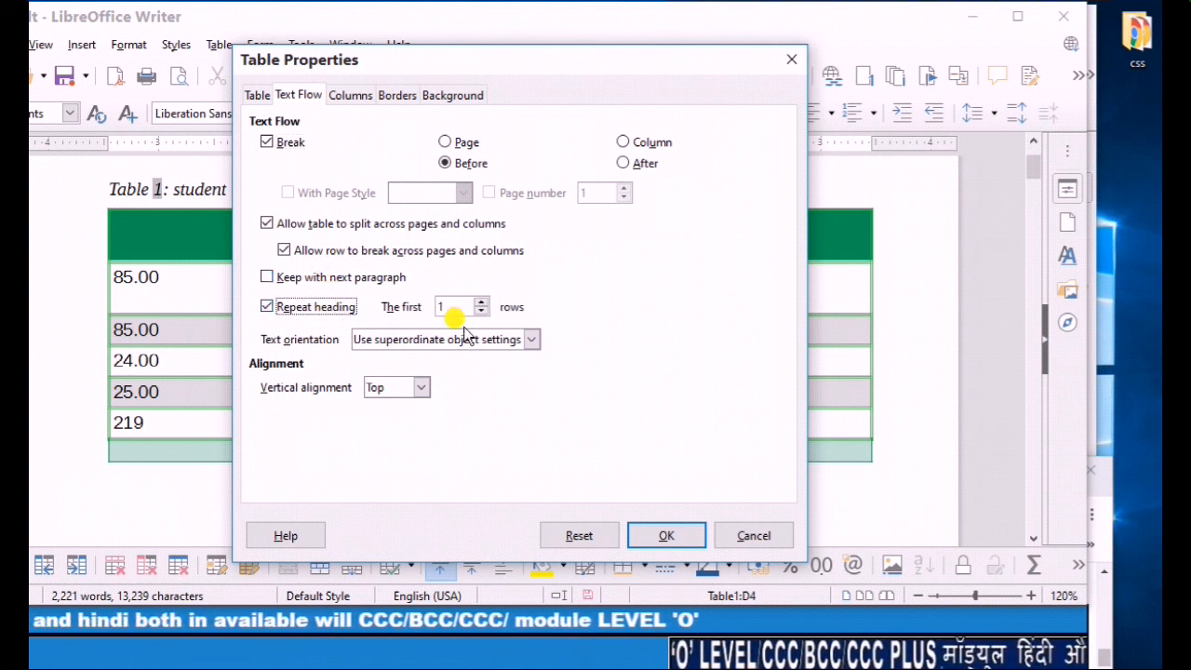
click(482, 302)
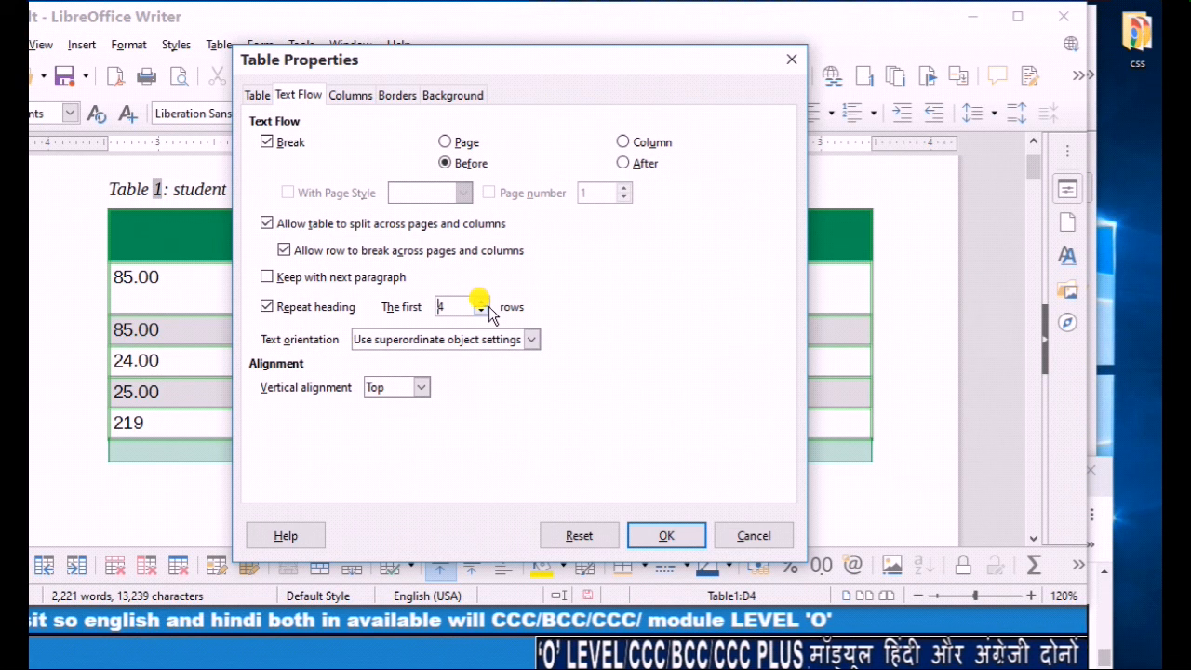
click(481, 312)
click(481, 311)
click(481, 312)
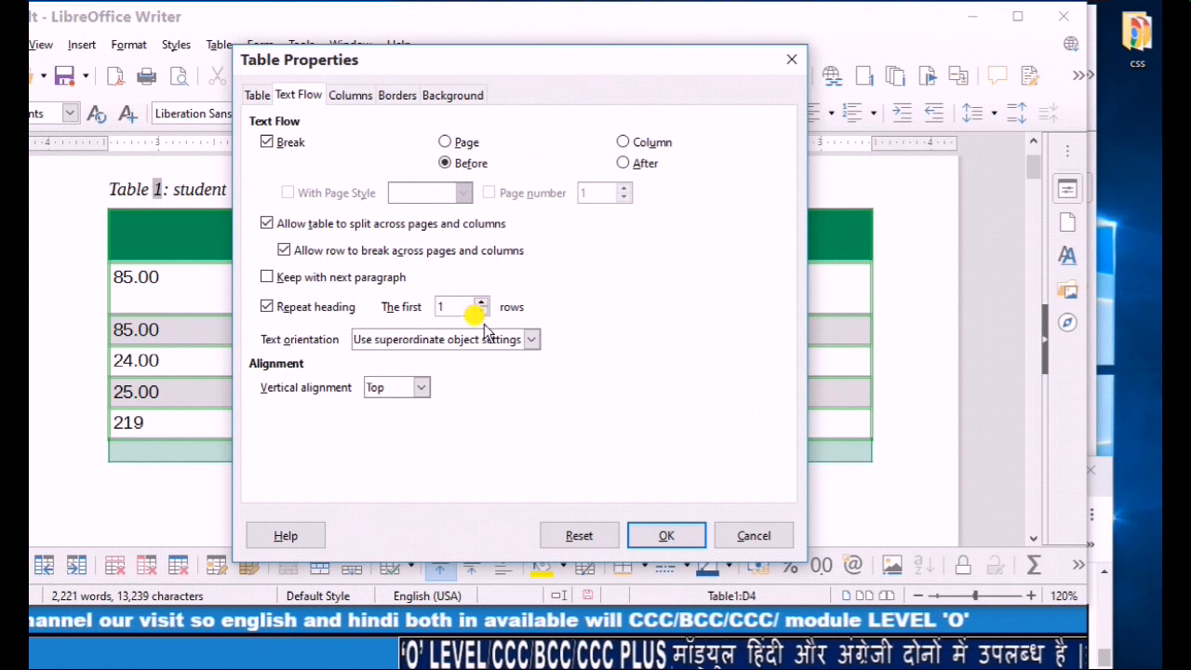
Step: Examine the available text orientation and vertical alignment options for the table
click(531, 339)
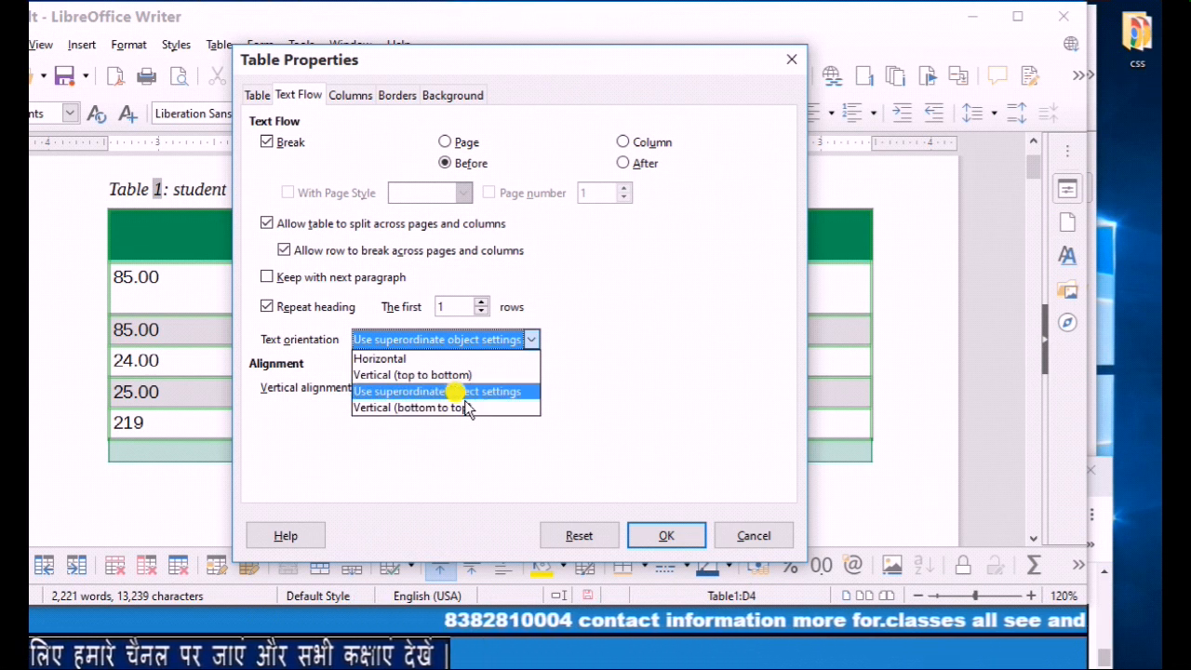
click(390, 456)
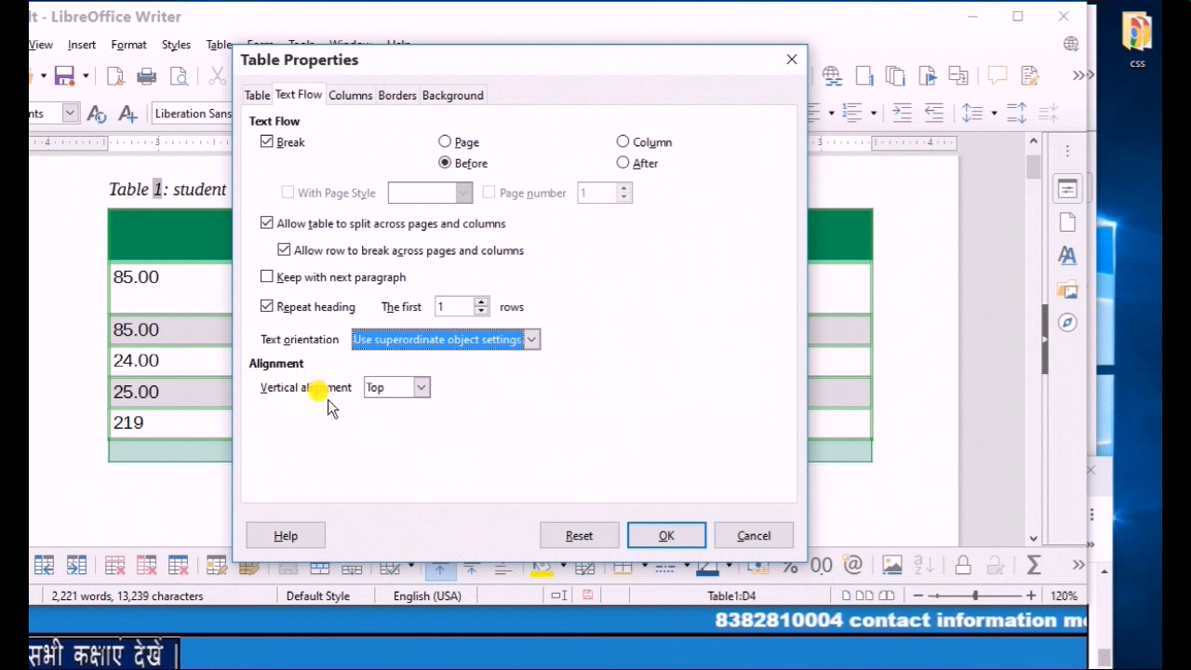
click(422, 395)
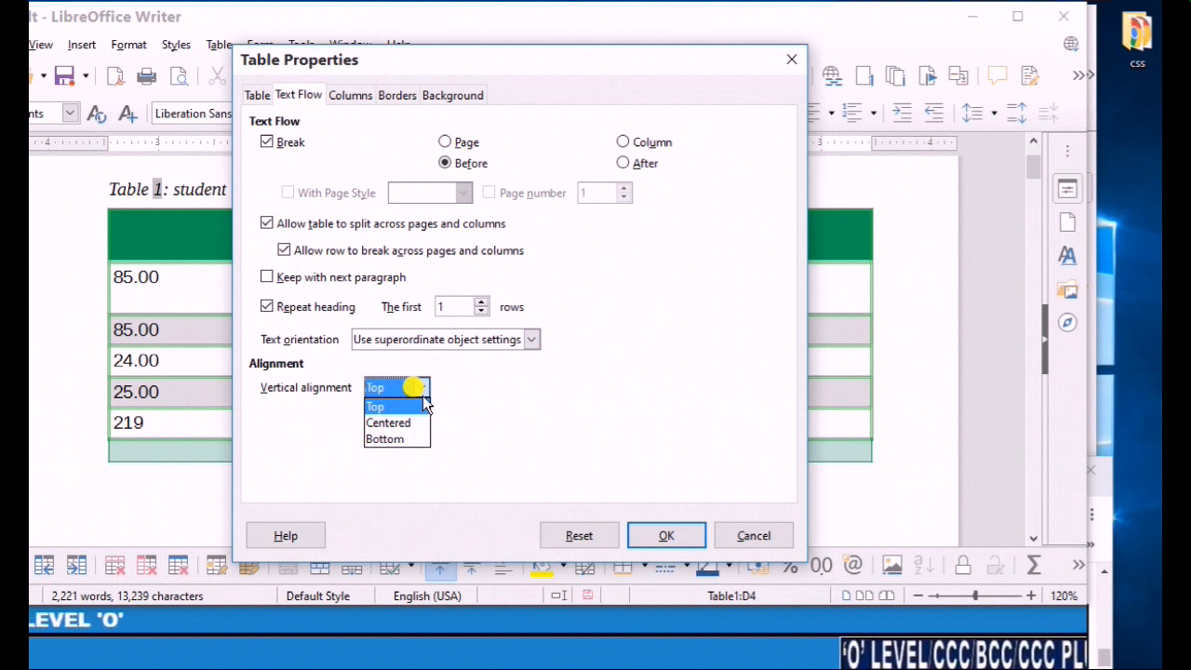
click(938, 484)
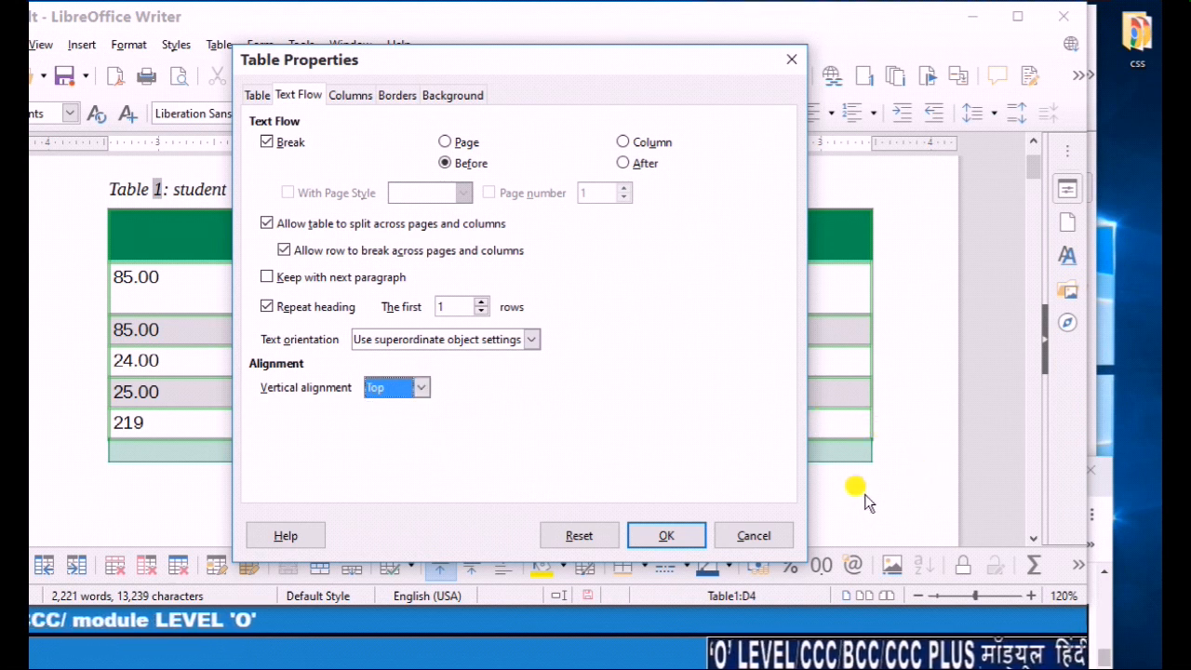
Step: Review the column widths and give the table a gray shadow cast to its top right
click(792, 59)
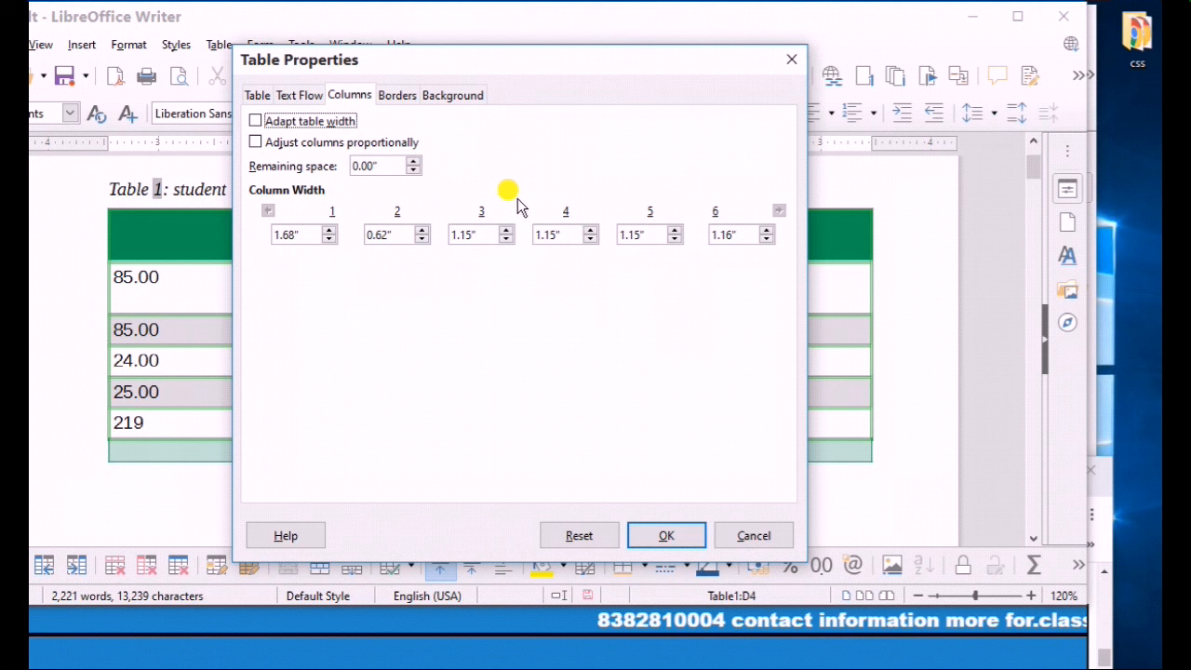
click(398, 97)
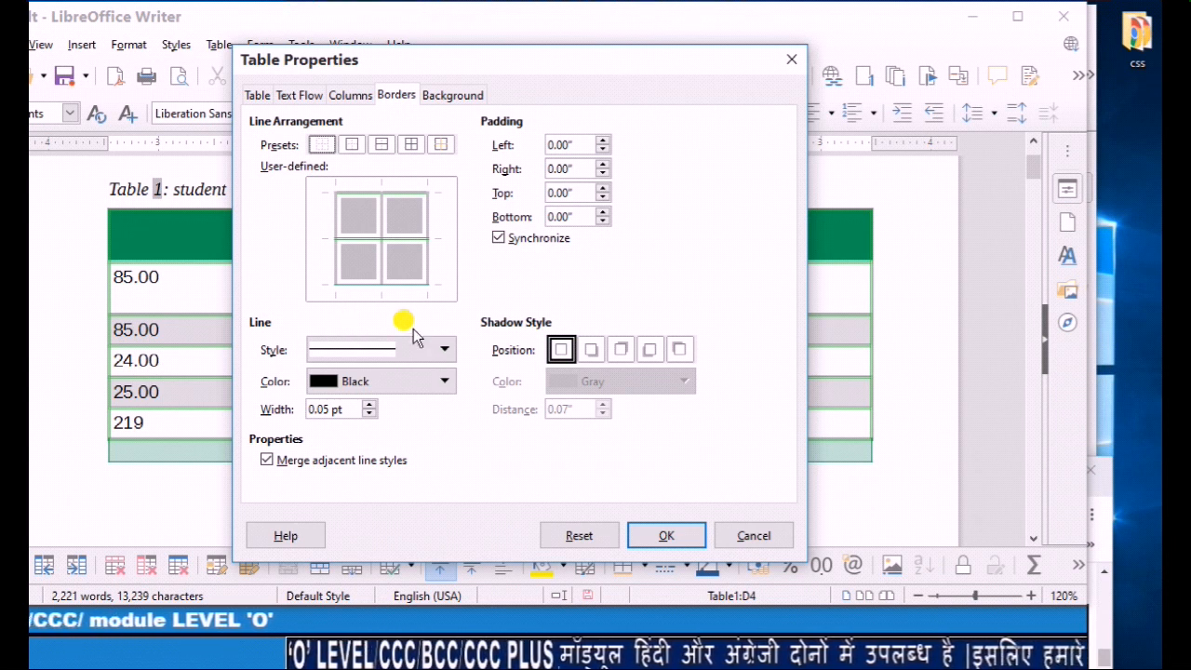
click(617, 351)
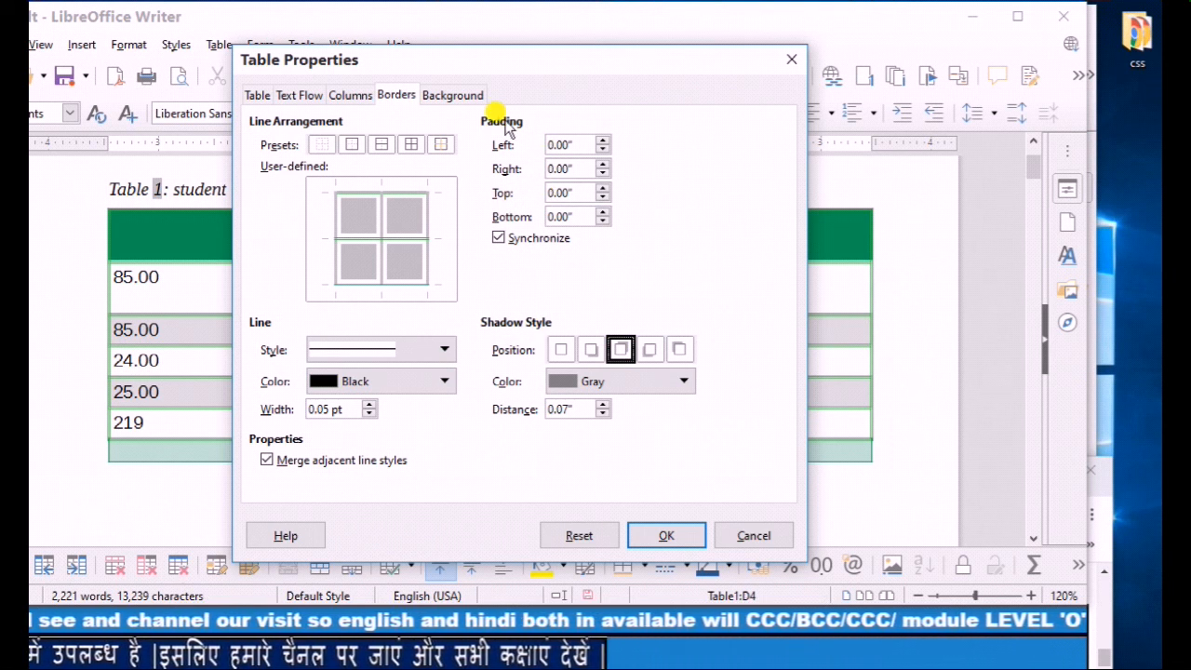
Step: Fill the "Mother name" cell containing 60.00 with the tiled coffee beans bitmap and apply the table properties
click(448, 102)
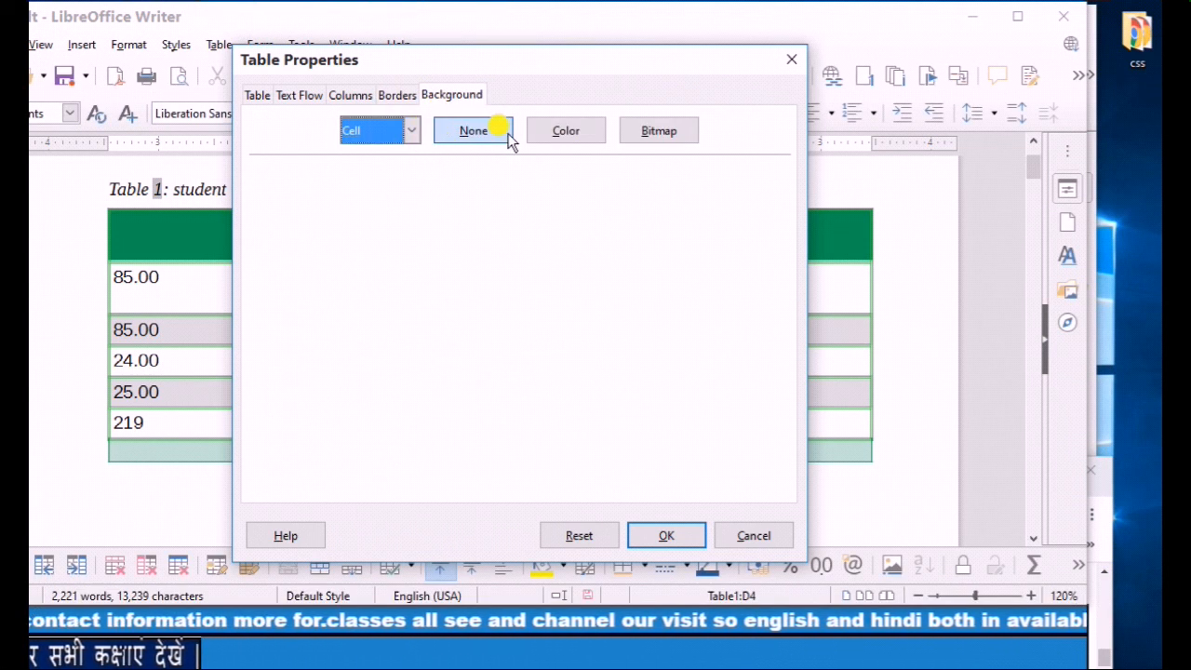
click(650, 130)
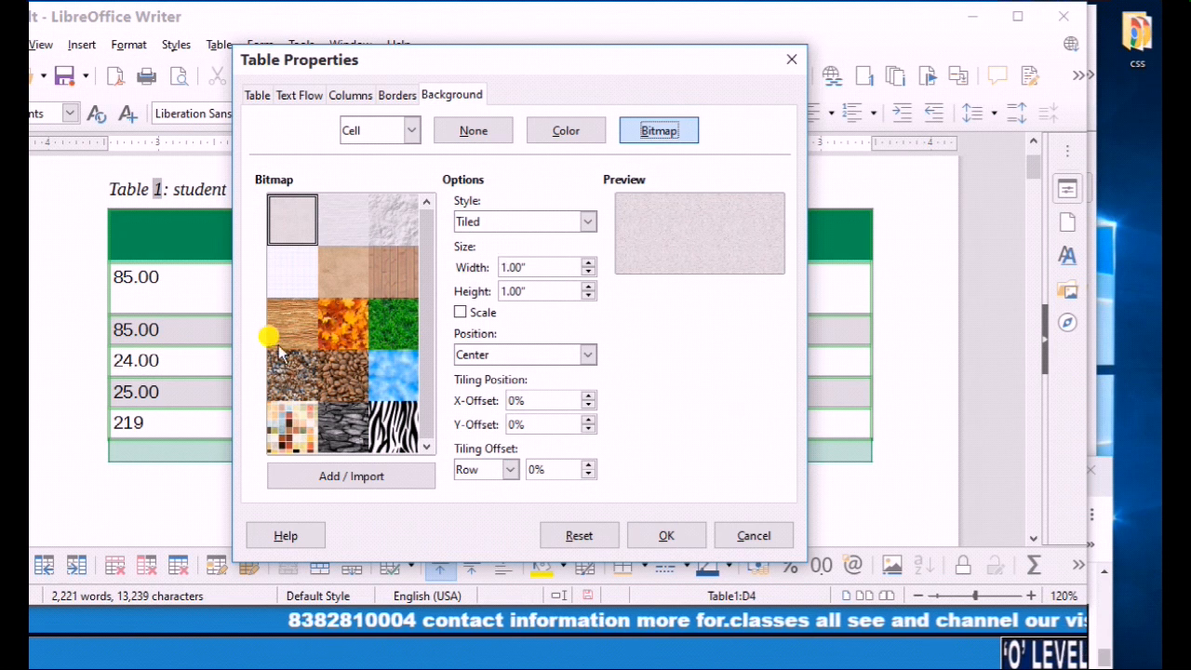
click(354, 354)
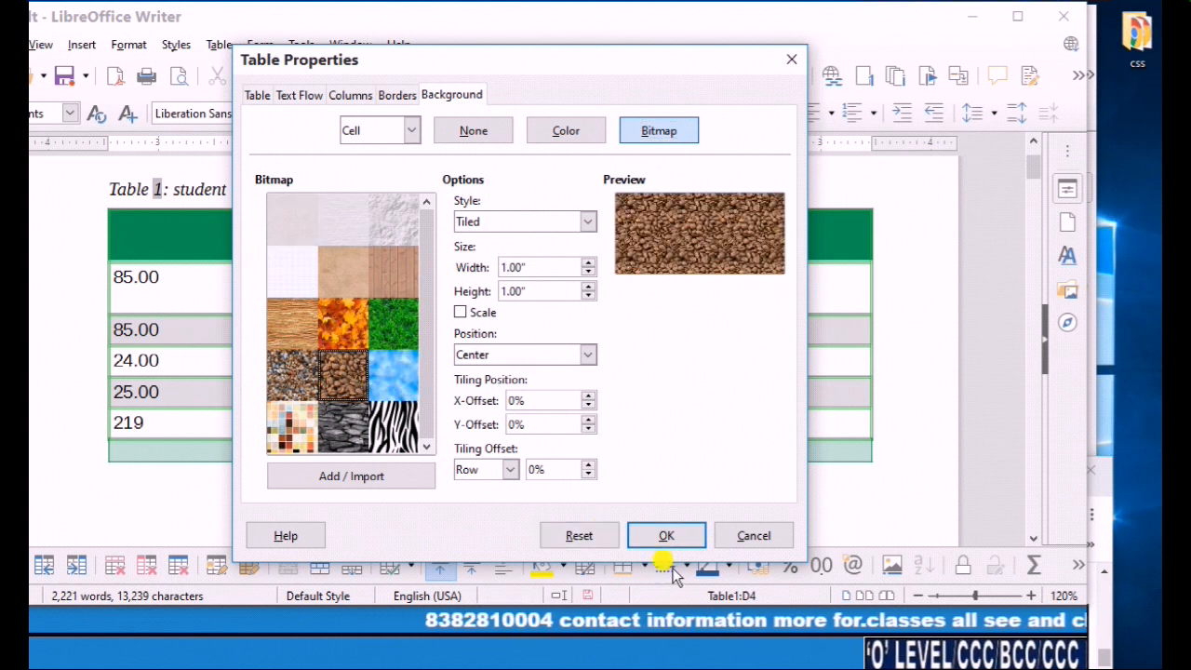
click(666, 535)
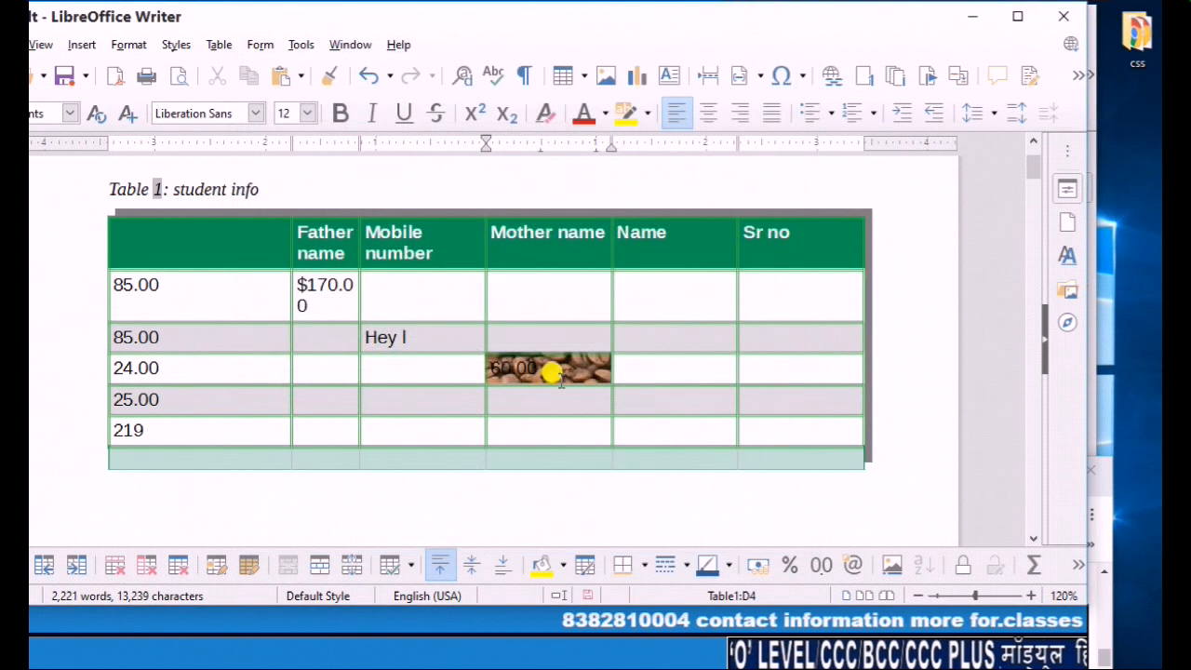